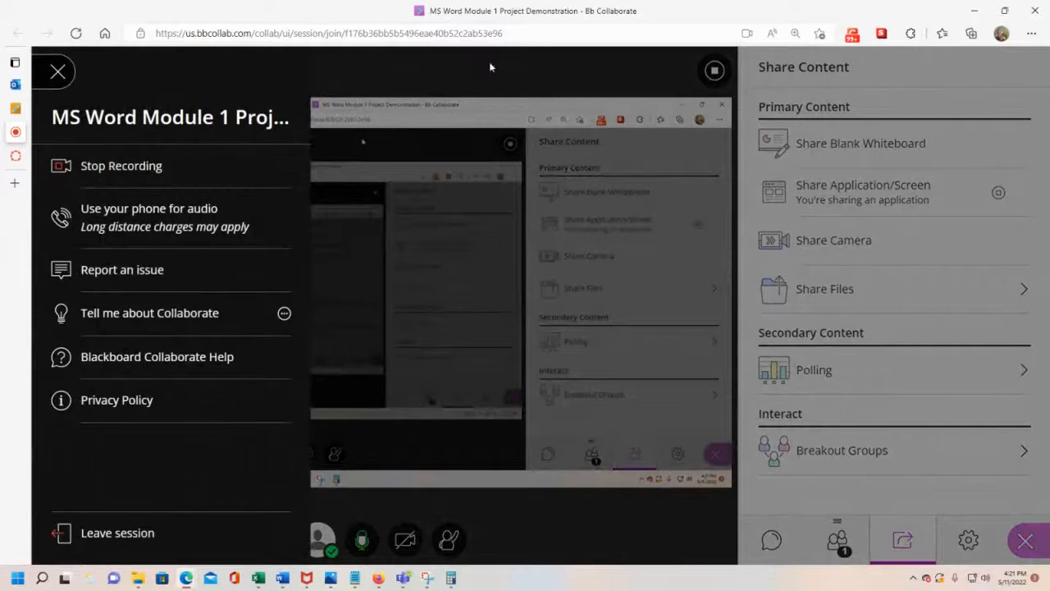
Switch to the CGS1060C Blackboard course and open the MindTap homework link in the Students Start Here section
left_click(489, 61)
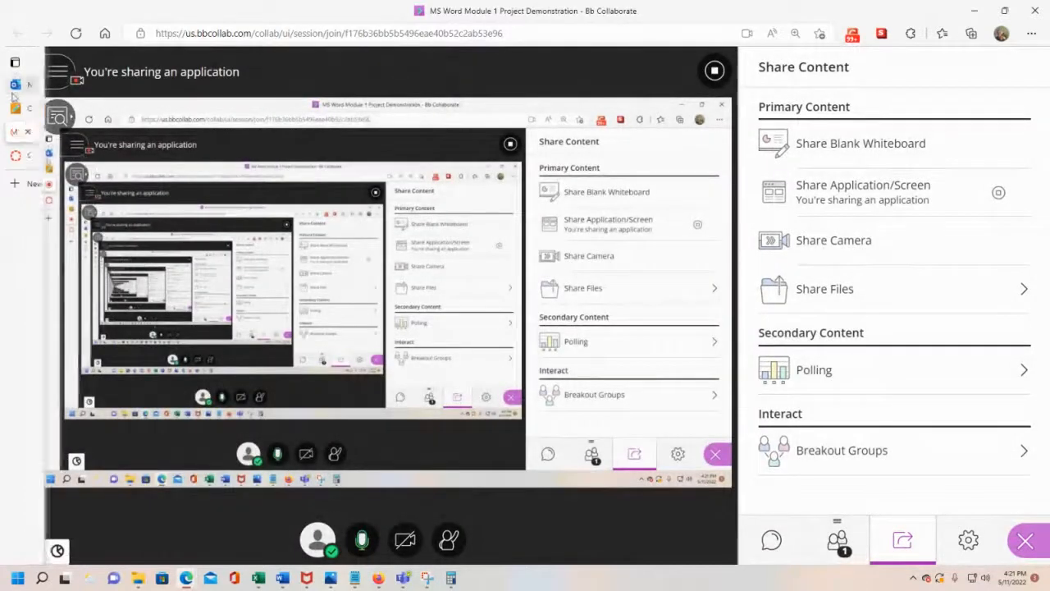
left_click(37, 106)
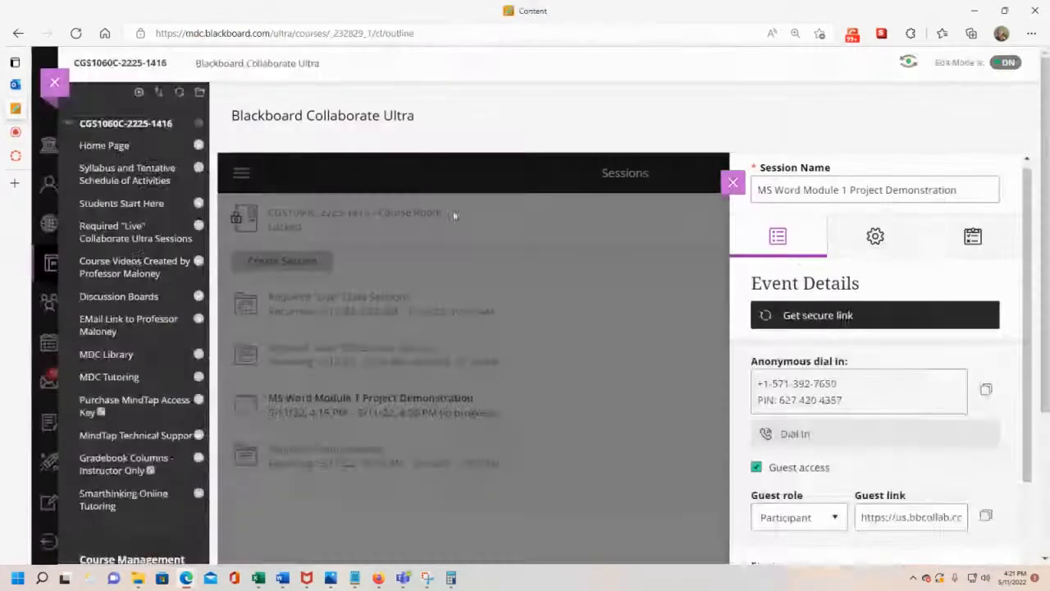
left_click(117, 204)
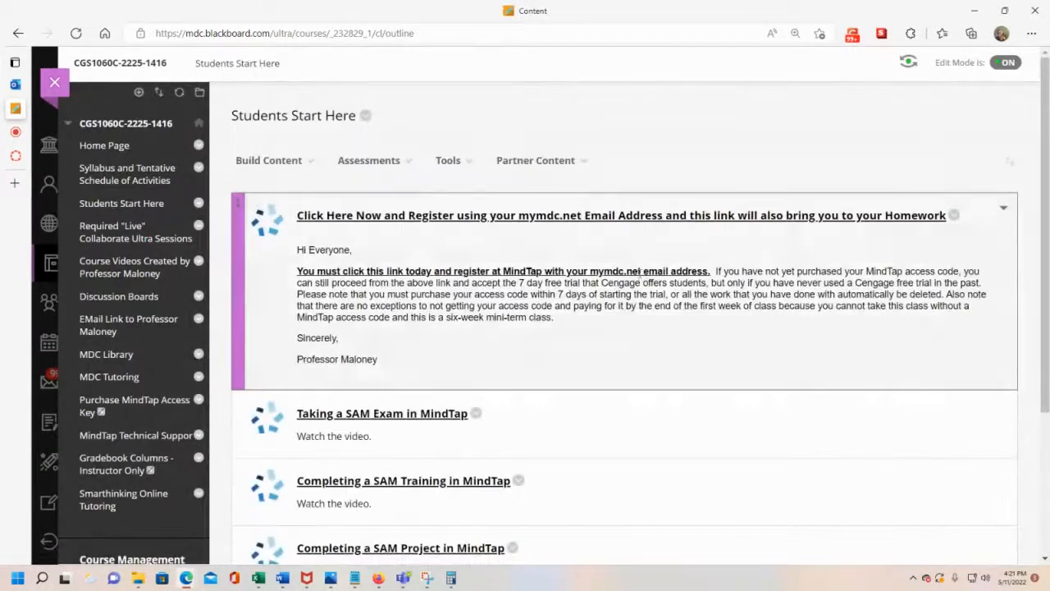
left_click(476, 215)
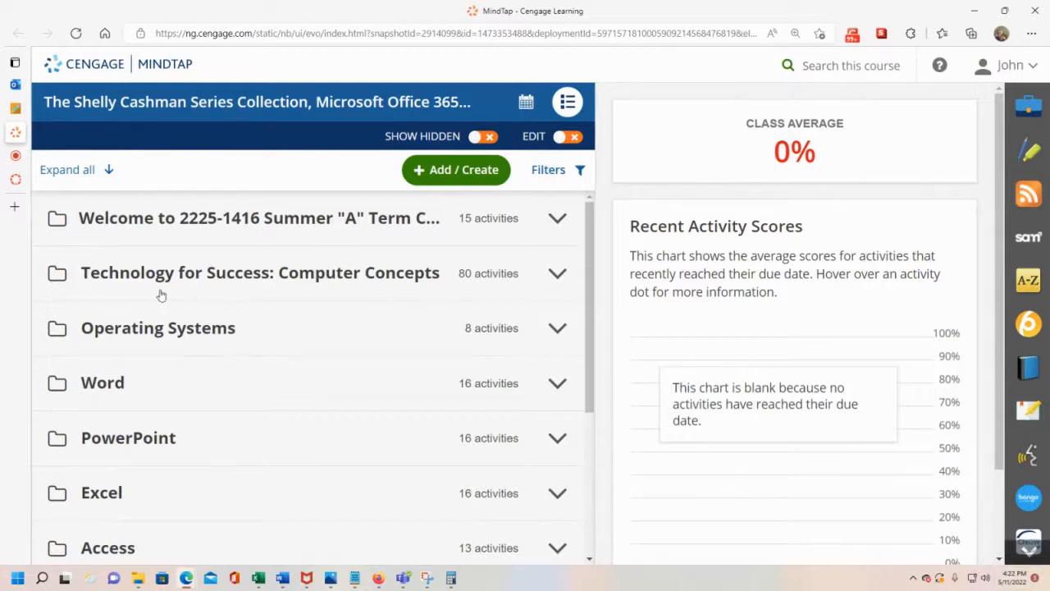
Open the Word Module 1 SAM Project A assignment under Word Module 1: Creating and Modifying a Flyer
left_click(101, 385)
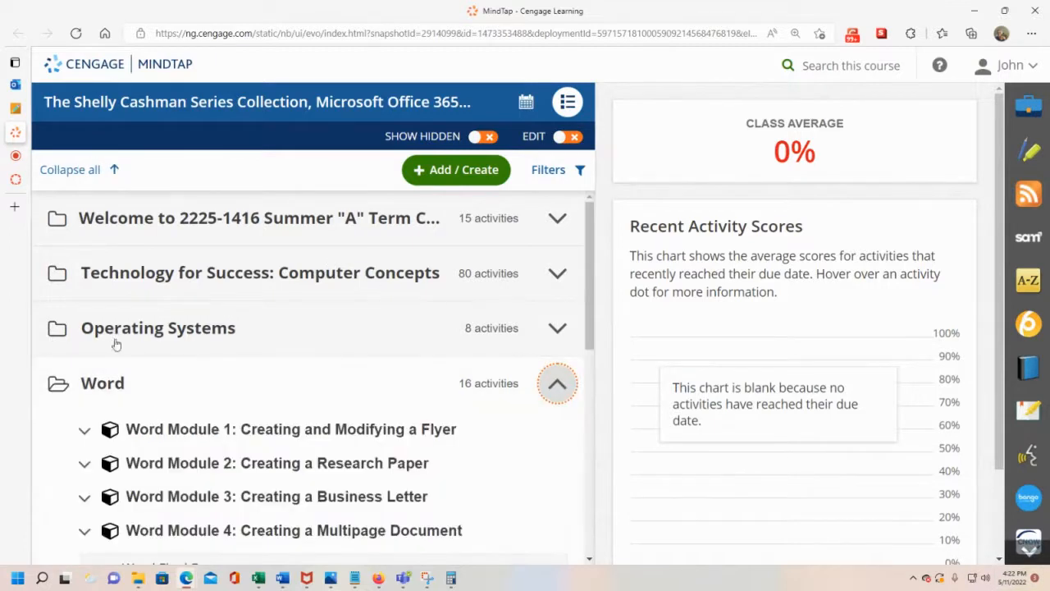
scroll(246, 373, "down", 1)
left_click(275, 376)
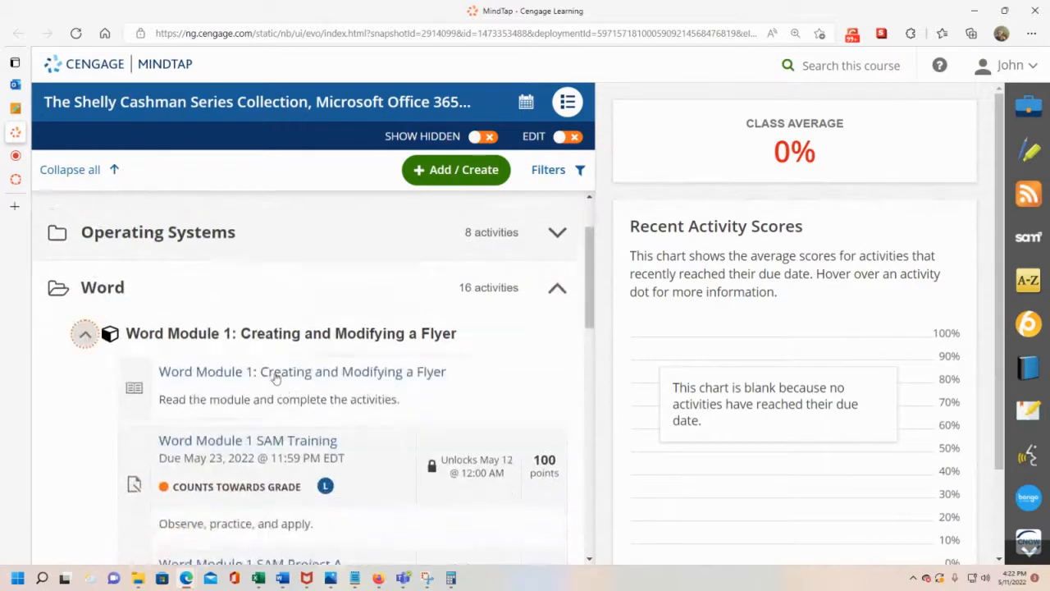
scroll(271, 377, "down", 2)
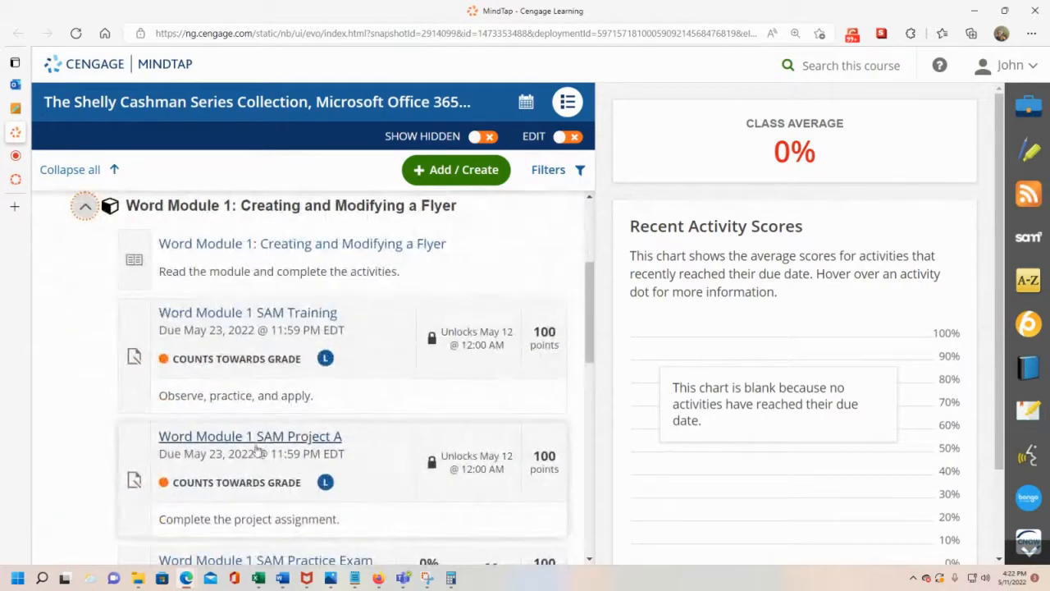
left_click(257, 439)
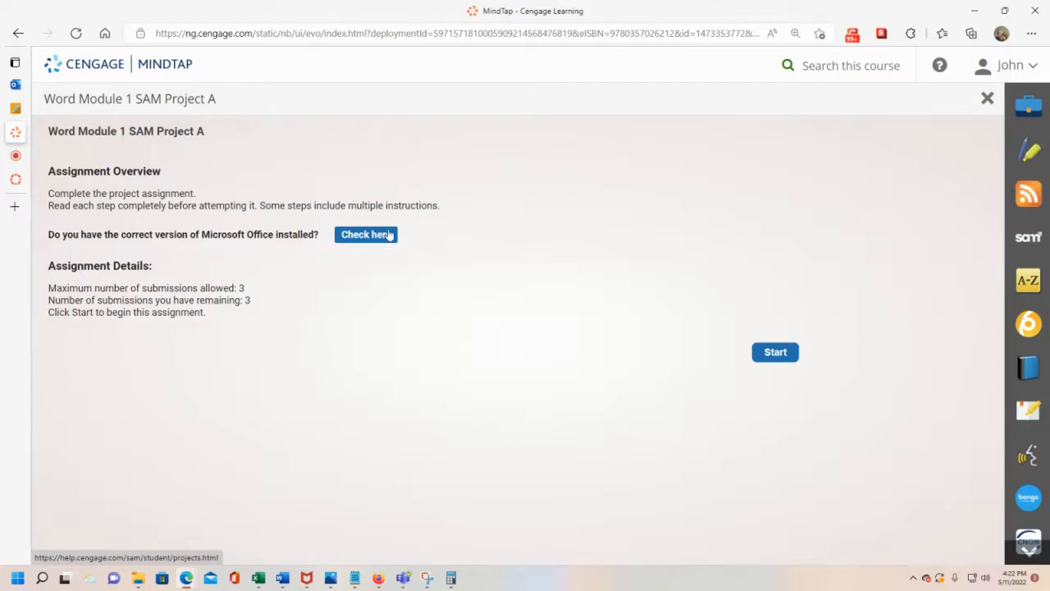
Check the allowed and remaining submissions, start the project assignment, and review its download, save and submit sections
double_click(242, 288)
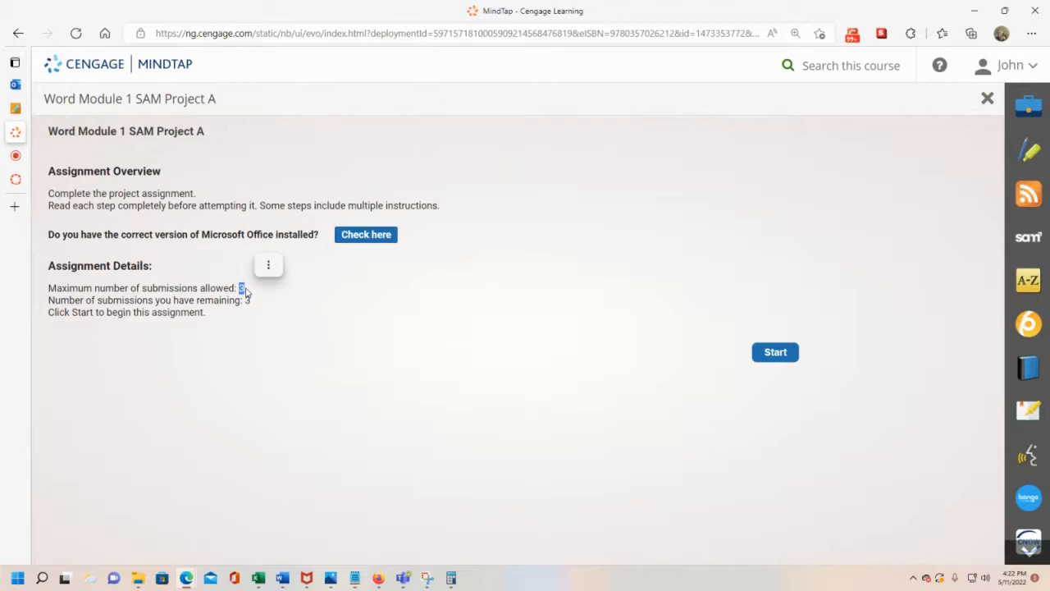
left_click(246, 301)
left_click(769, 360)
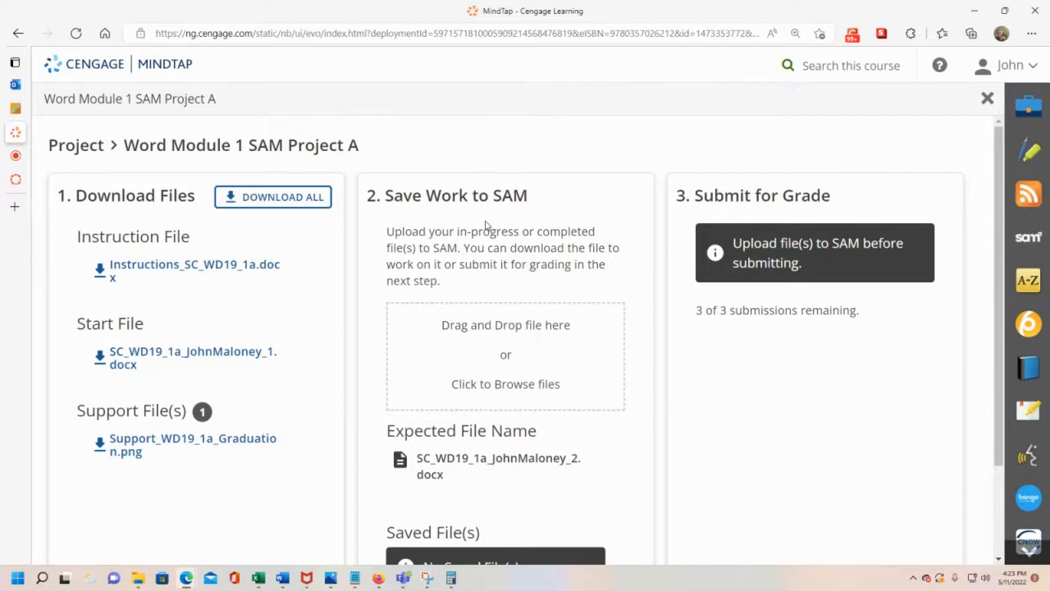
scroll(496, 402, "down", 3)
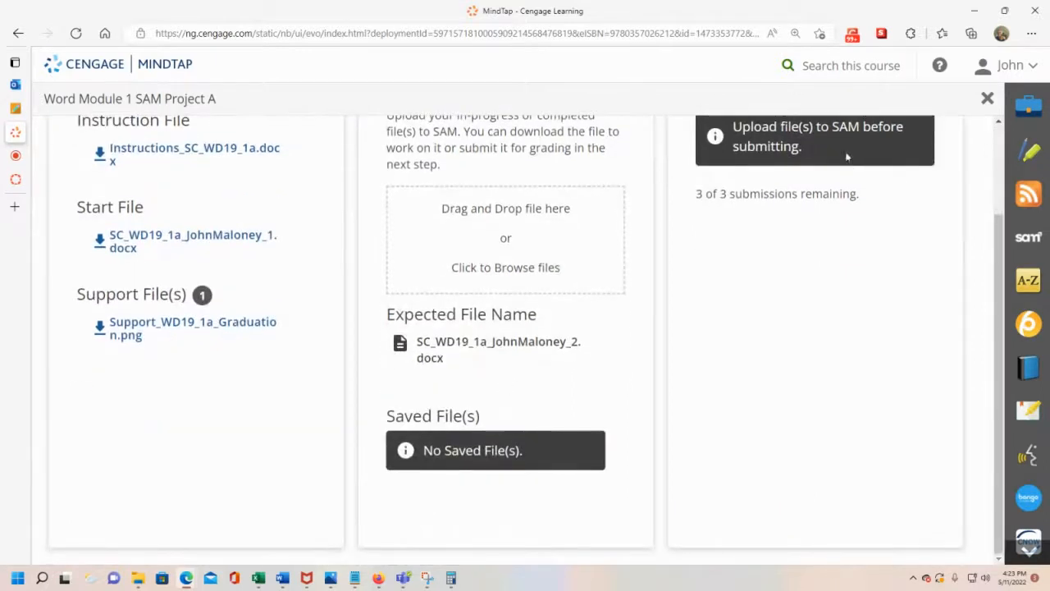
scroll(847, 156, "up", 3)
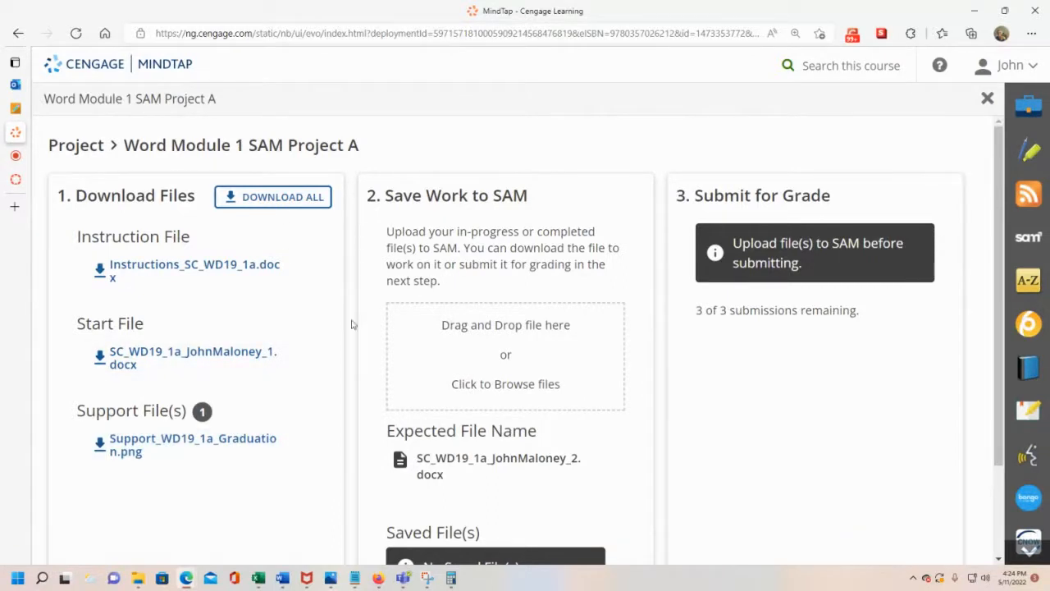
Download the project's instruction, start and support files and show them in the Downloads folder
left_click(153, 273)
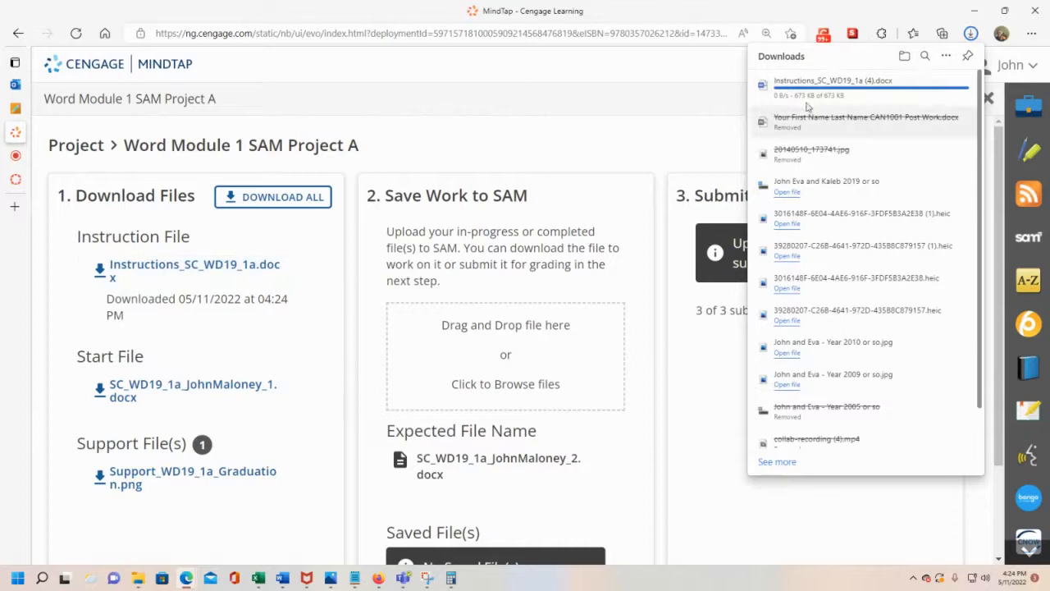
left_click(151, 387)
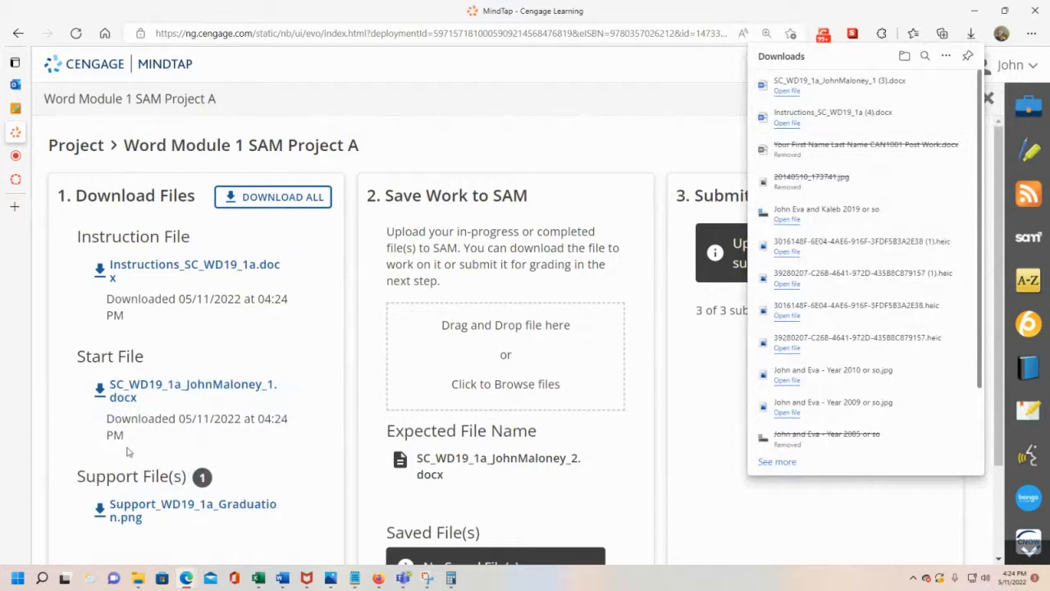
left_click(154, 509)
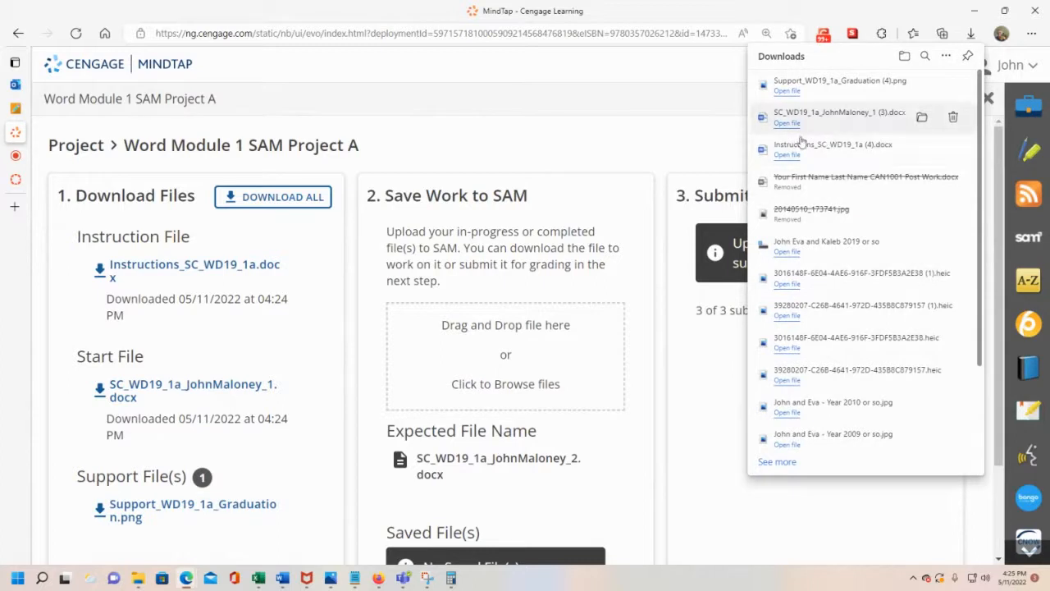
right_click(804, 96)
left_click(846, 150)
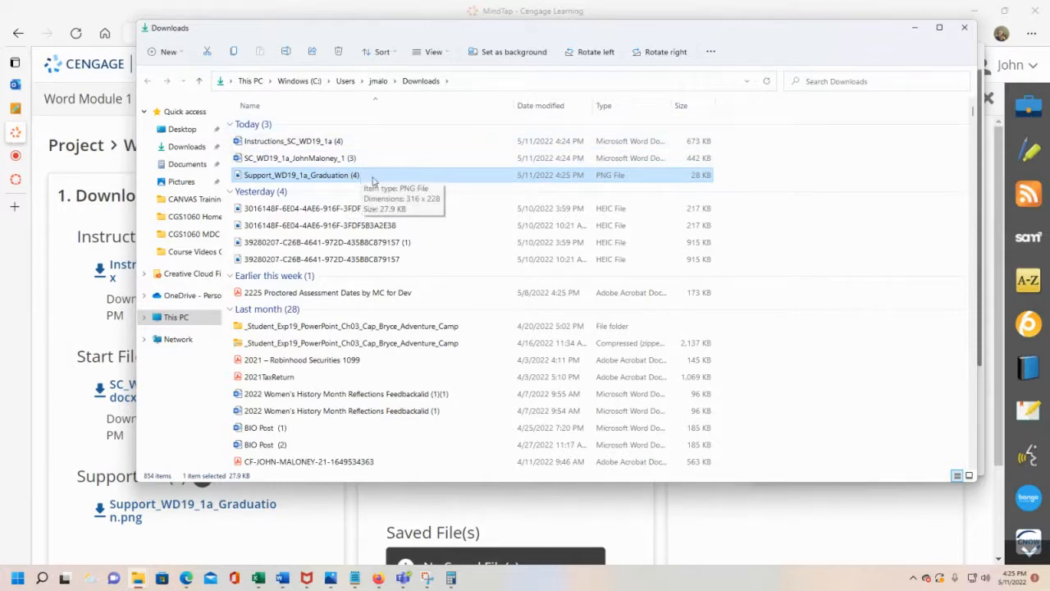
Open the downloaded Instructions_SC_WD19_1a document in Word and close the CAN1001 and CANVAS Training Information documents
double_click(266, 143)
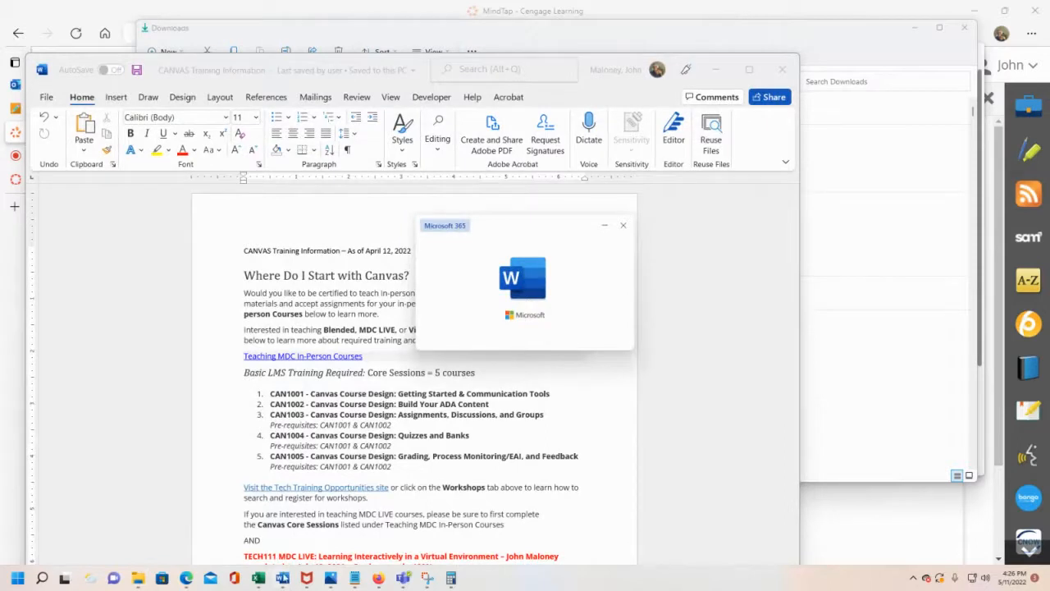
mouse_move(287, 579)
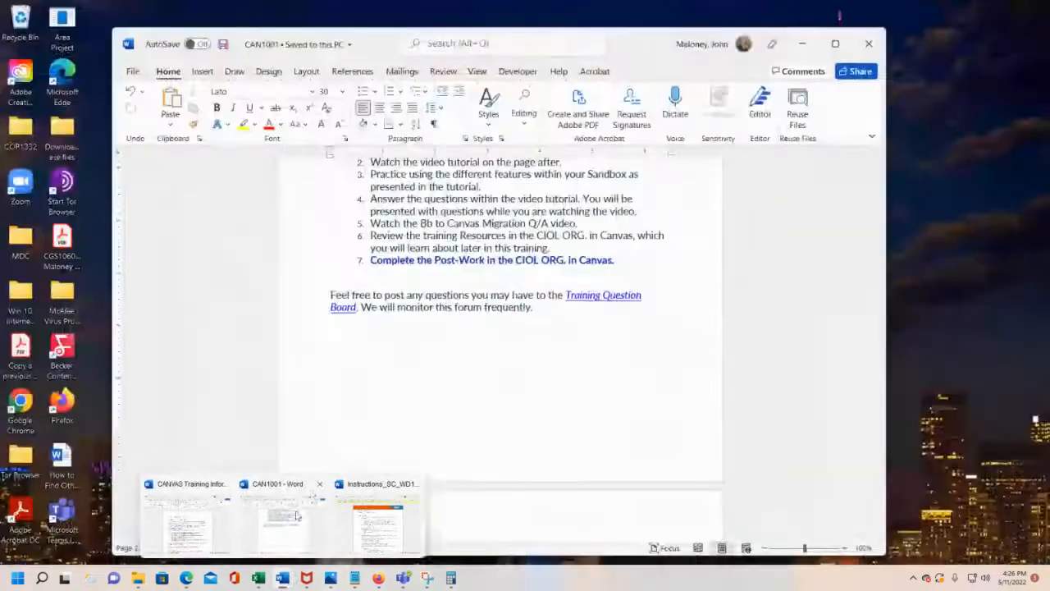
left_click(305, 487)
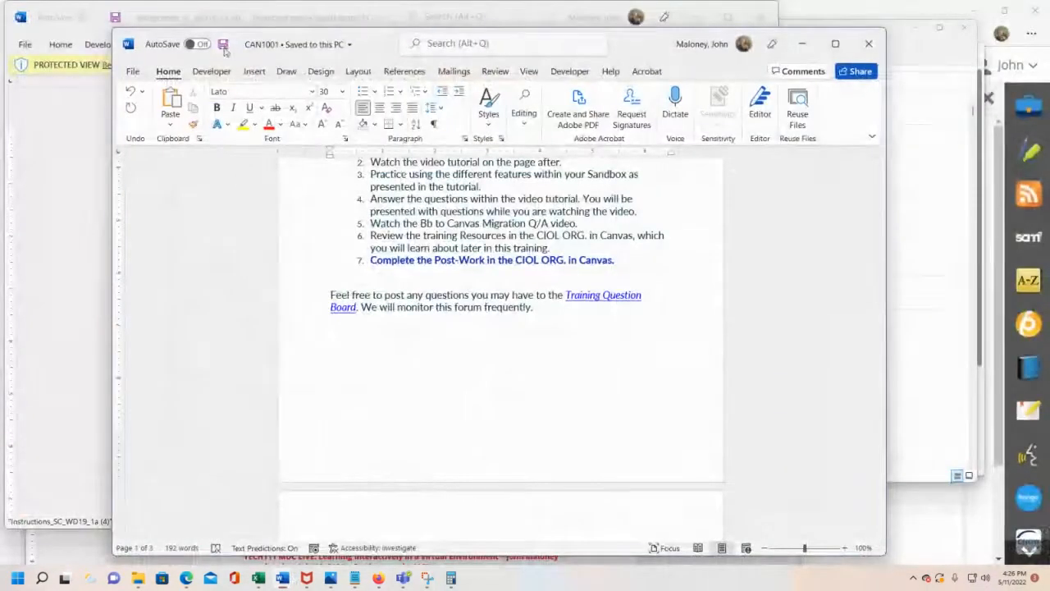
left_click(867, 45)
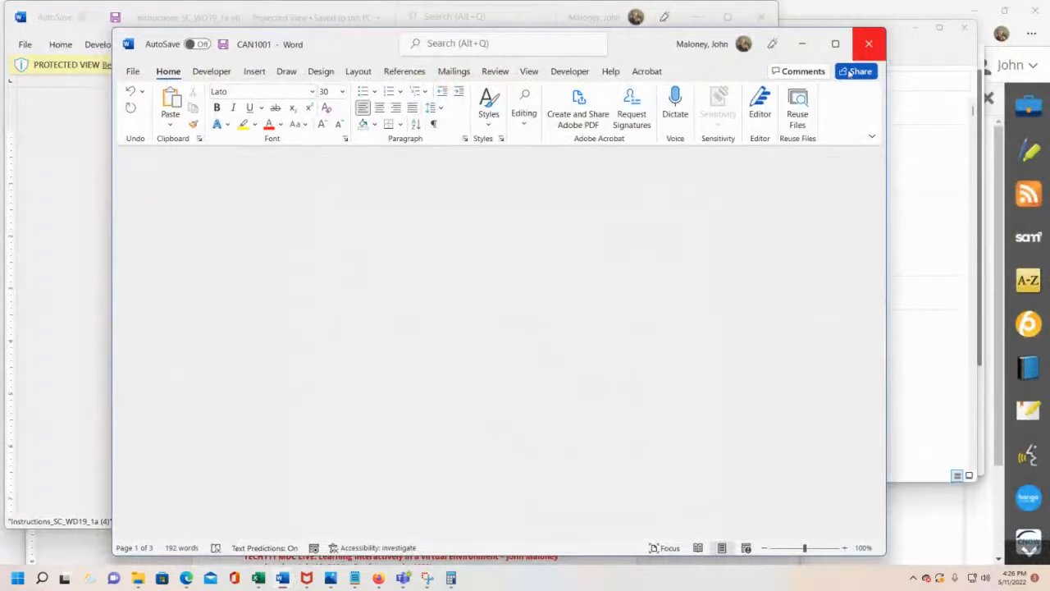
mouse_move(282, 578)
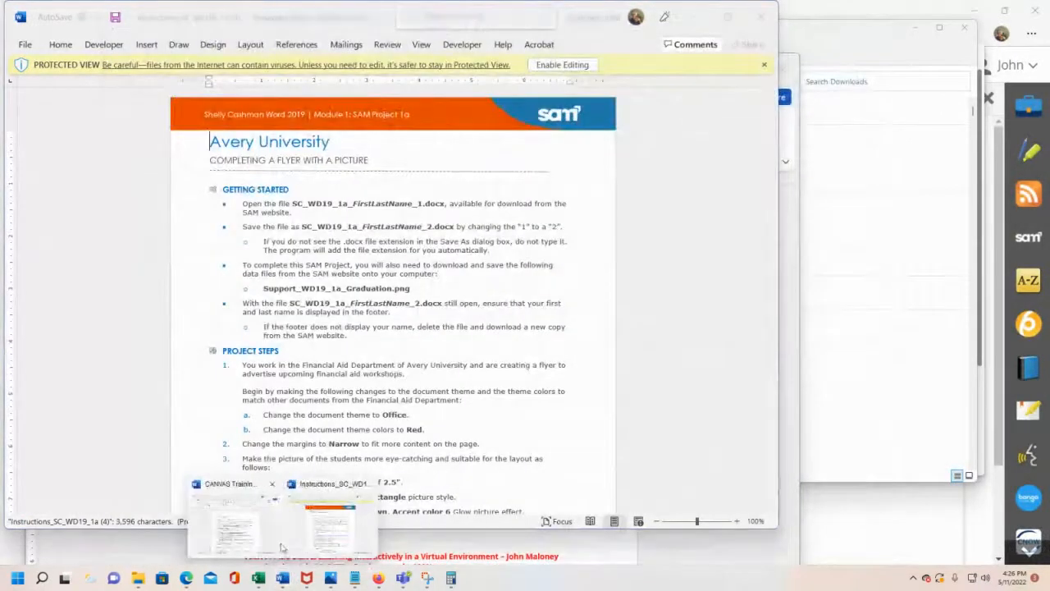
left_click(222, 525)
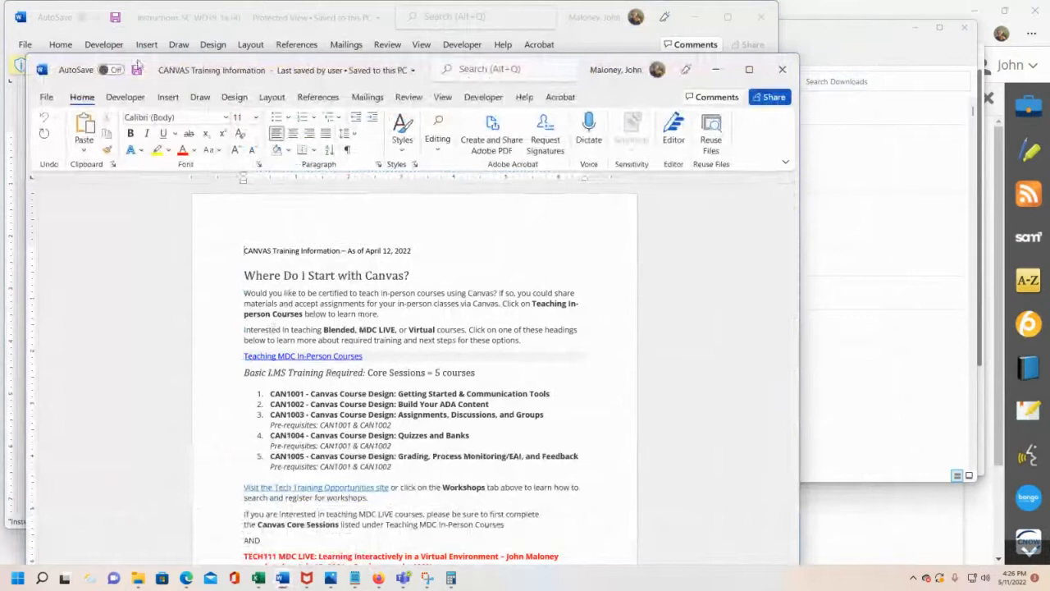
left_click(783, 70)
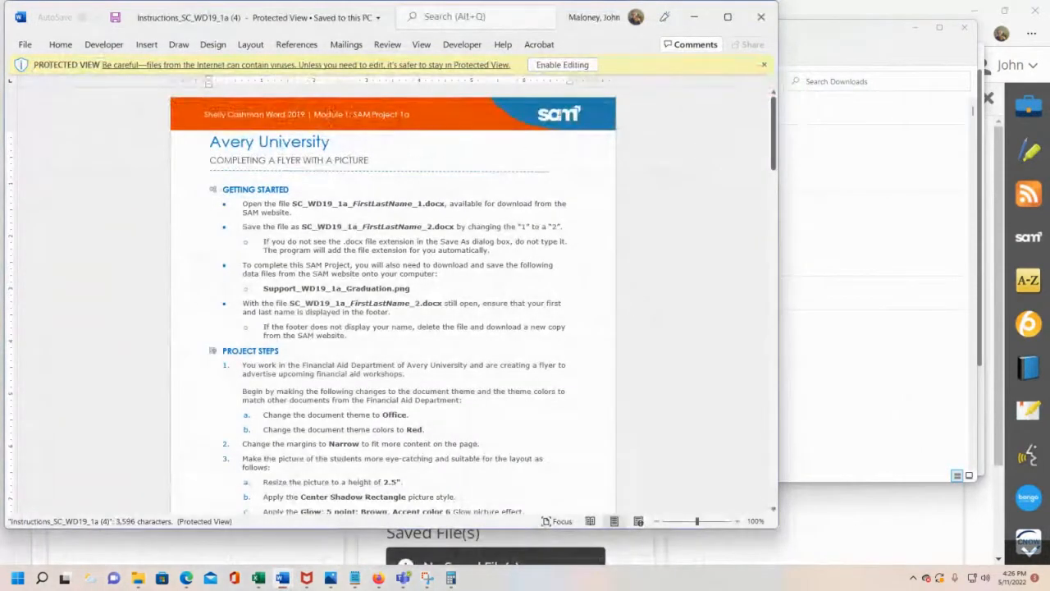
Enable editing in the instructions document and snap its window to the left half of the screen
left_click(564, 67)
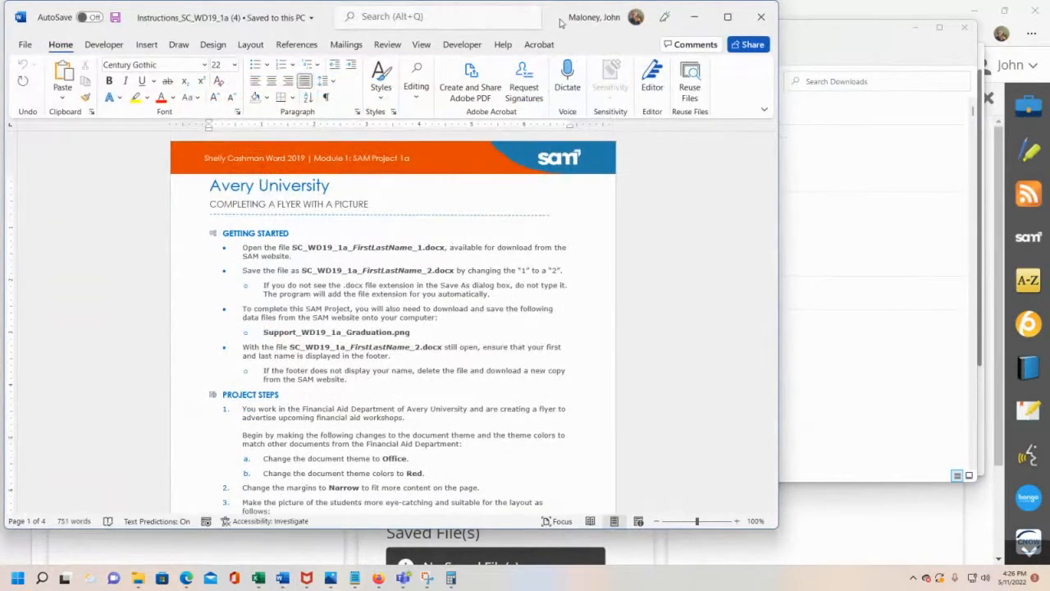
left_click_drag(554, 23, 4, 164)
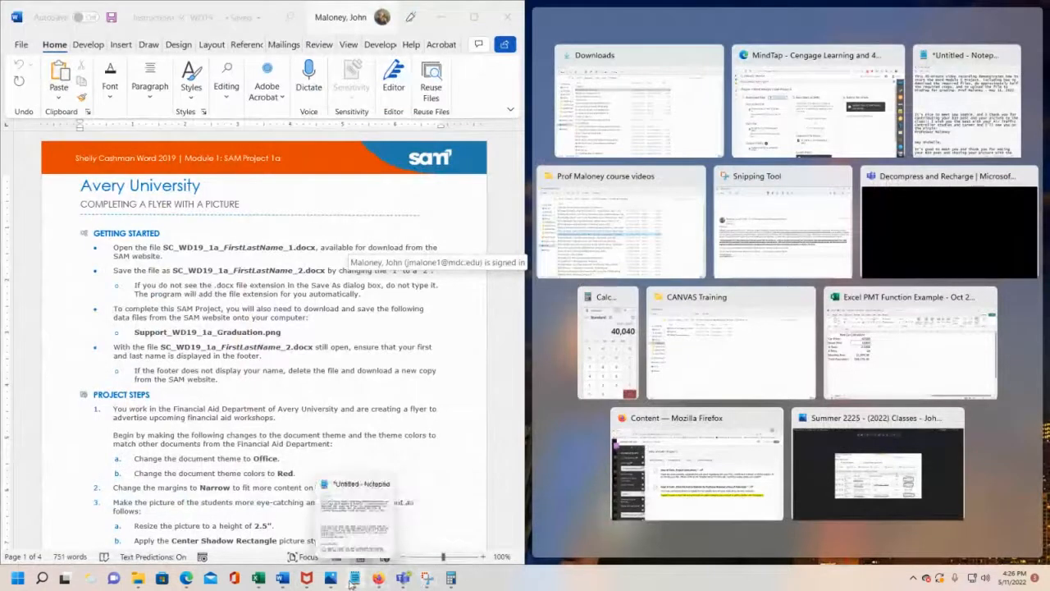
Open the downloaded SC_WD19_1a start document from the Downloads folder and enable editing in it
left_click(134, 578)
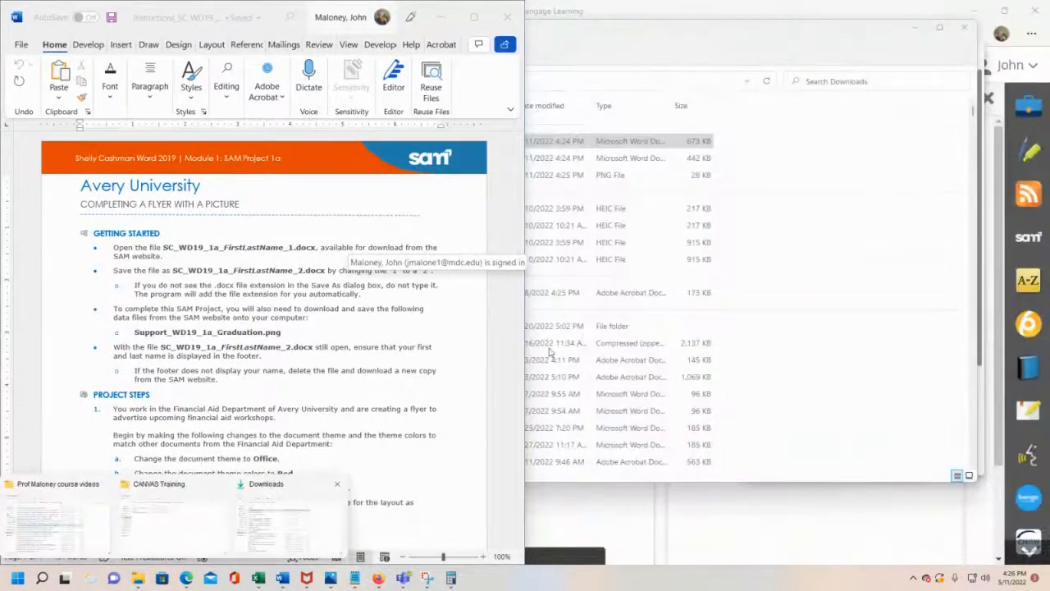
left_click(770, 35)
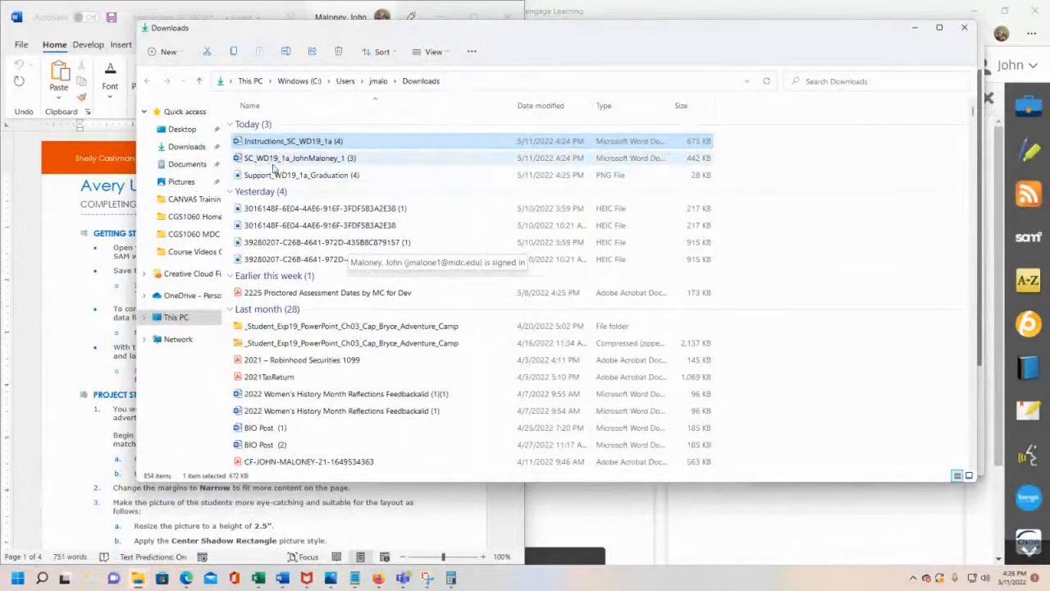
double_click(297, 160)
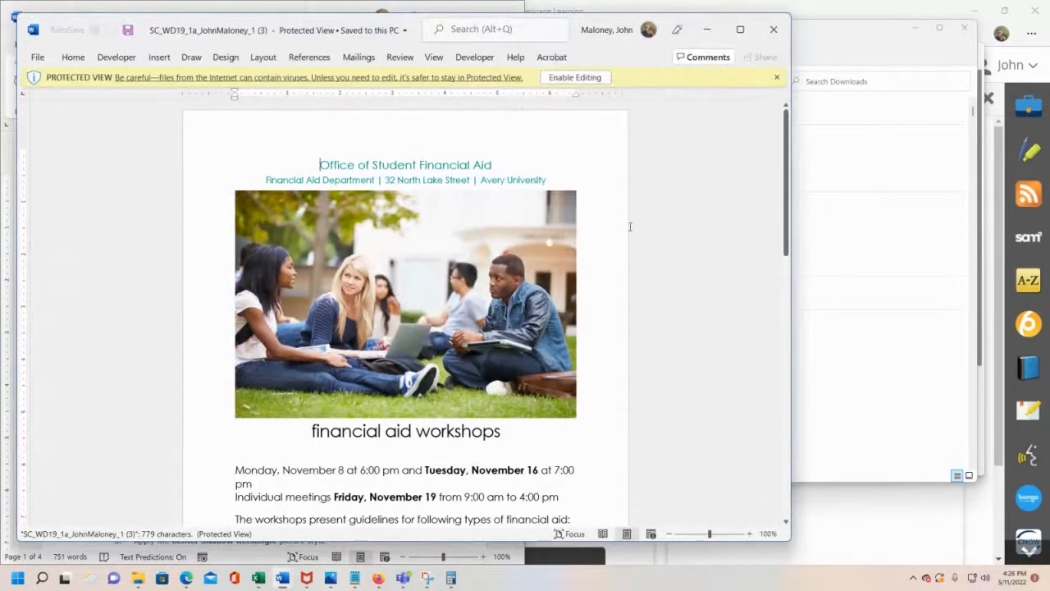
left_click(589, 79)
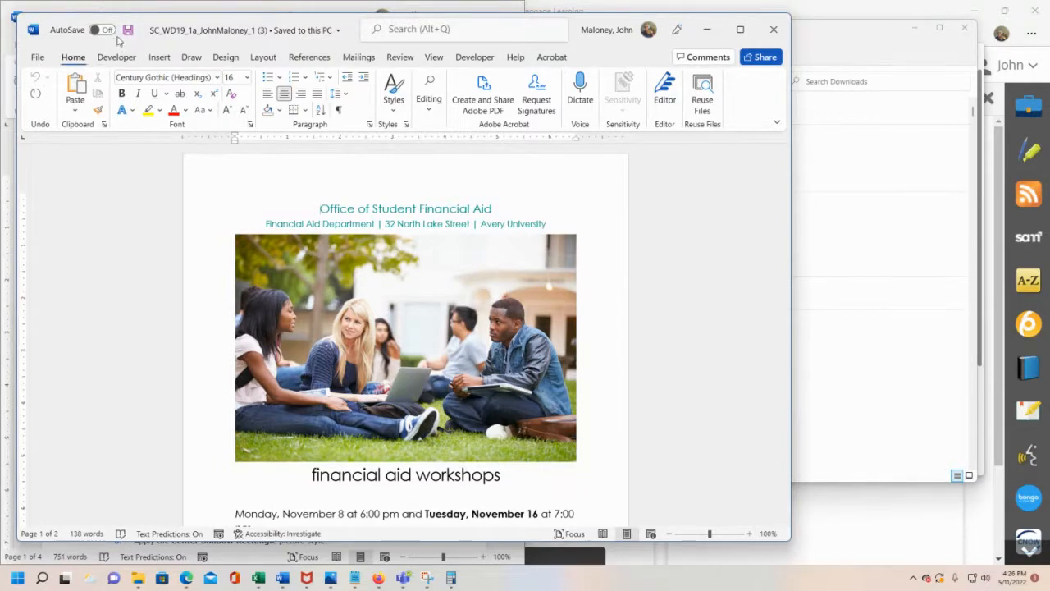
left_click(41, 58)
left_click(67, 231)
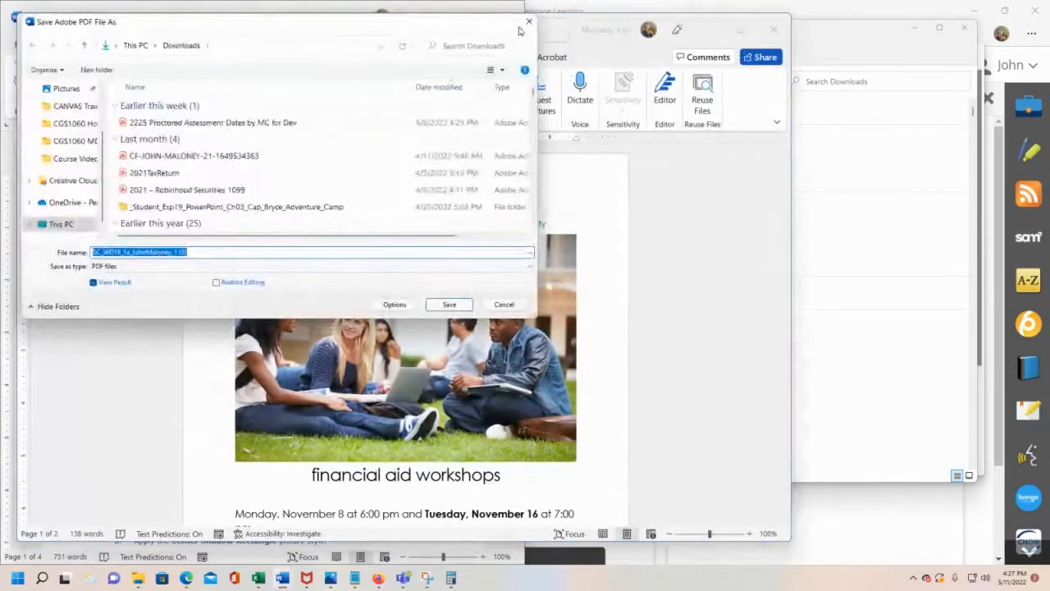
left_click(529, 27)
Start saving a copy of the flyer document and choose Desktop > MDC > Summer 2022 > Homestead Classes as the destination folder
left_click(42, 58)
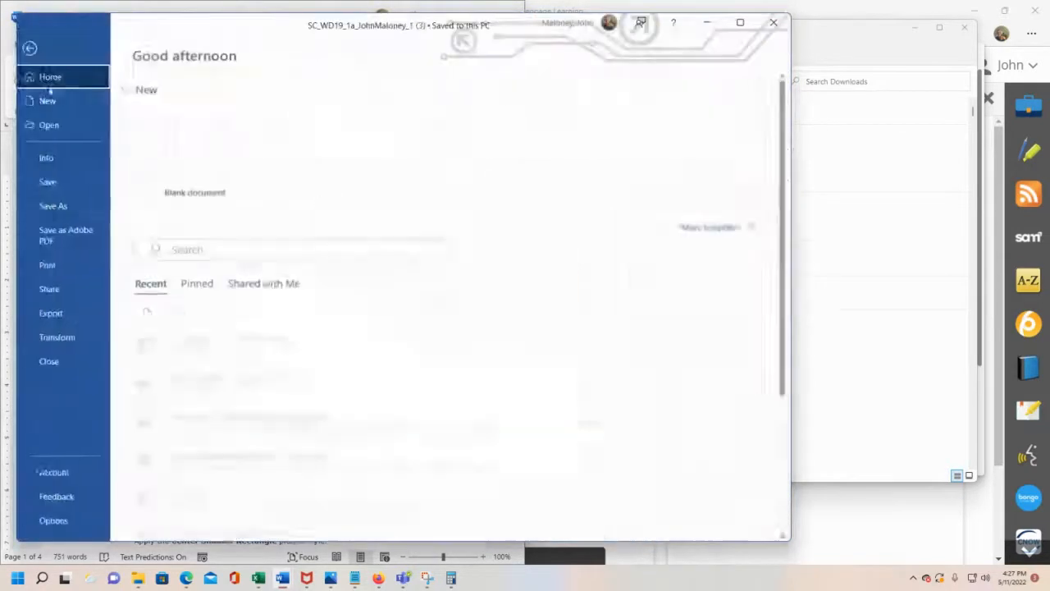
left_click(76, 208)
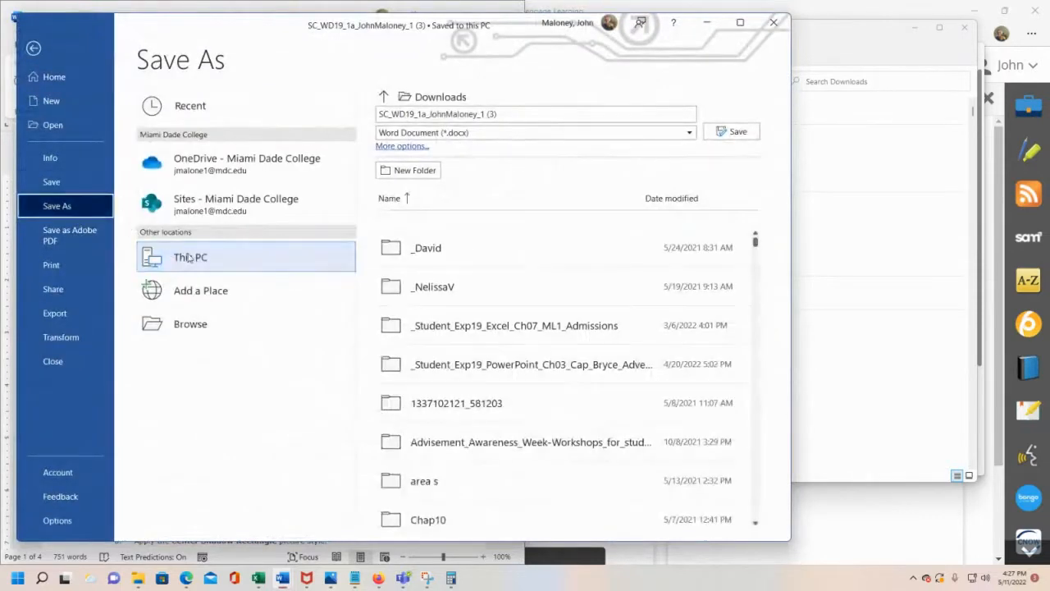
left_click(190, 259)
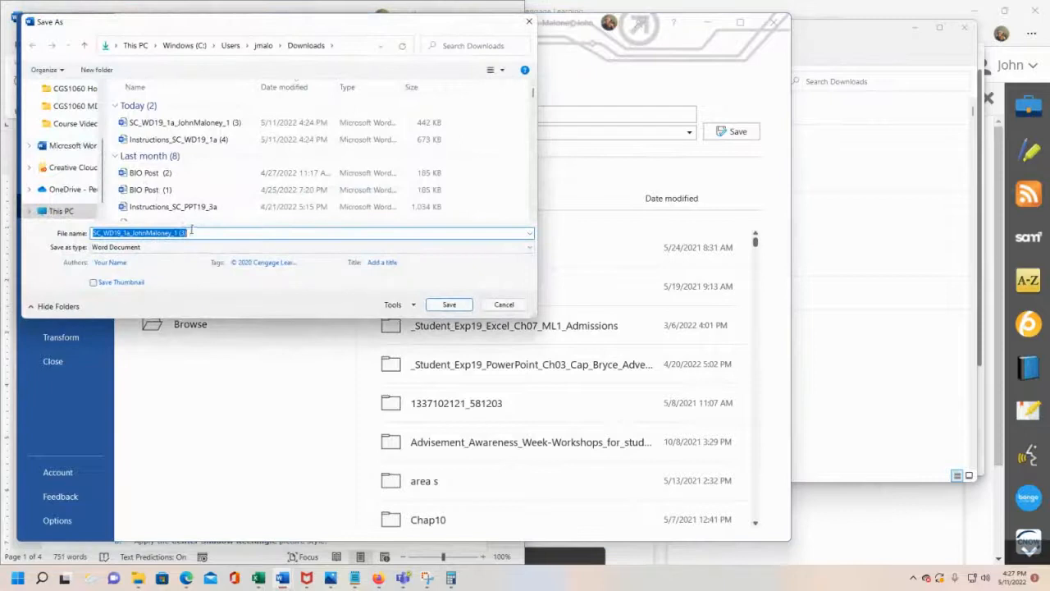
scroll(66, 123, "up", 3)
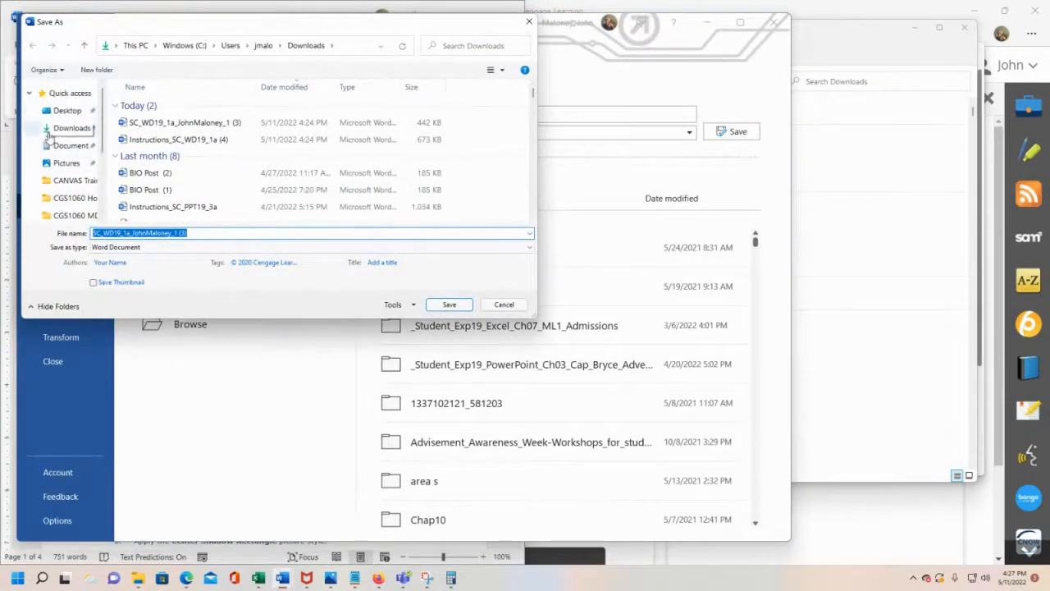
left_click(69, 110)
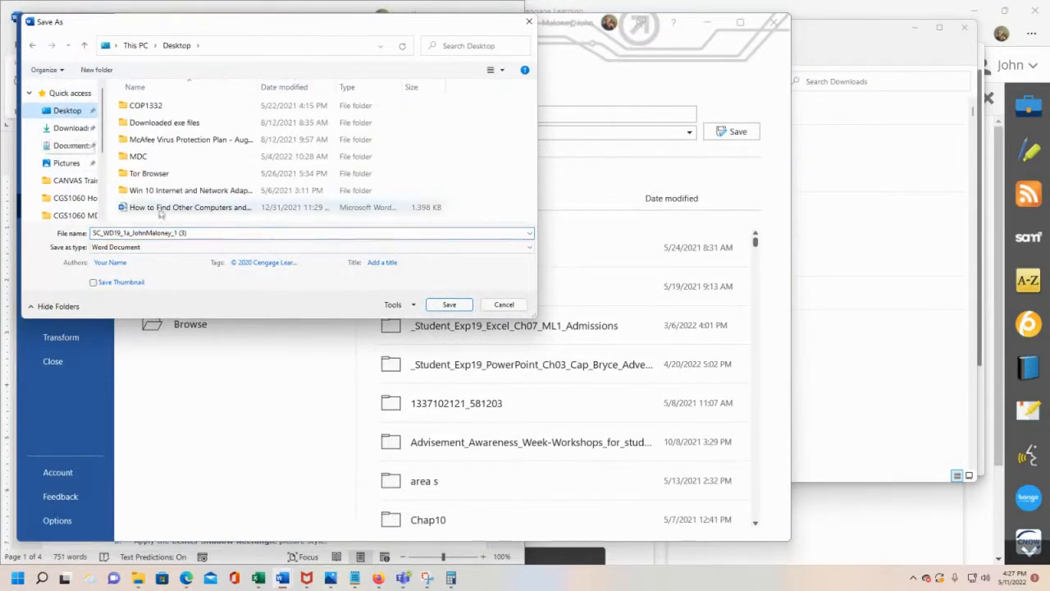
double_click(135, 156)
scroll(148, 158, "down", 5)
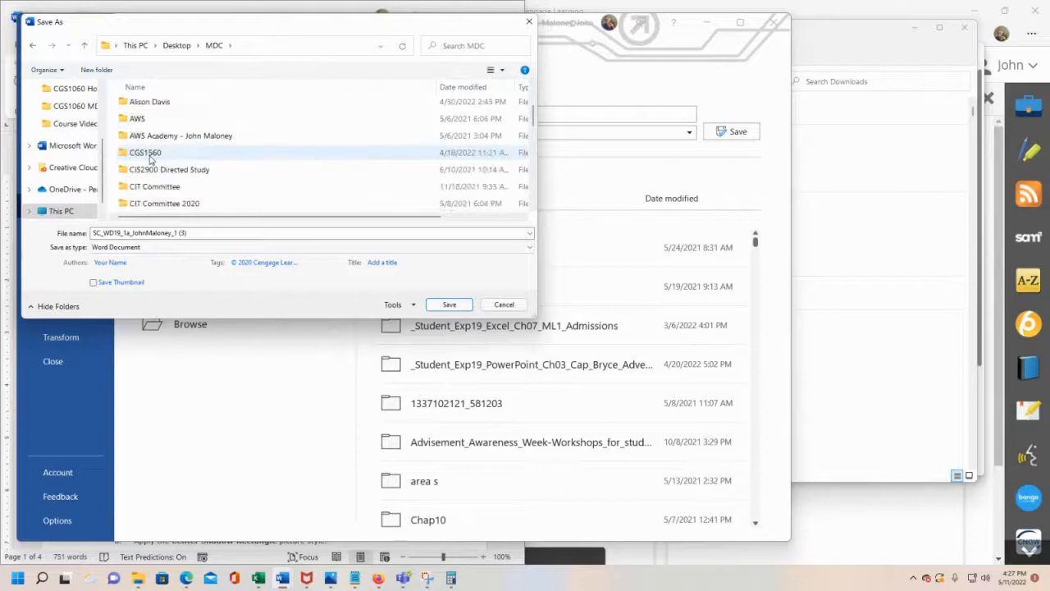
scroll(148, 156, "down", 2)
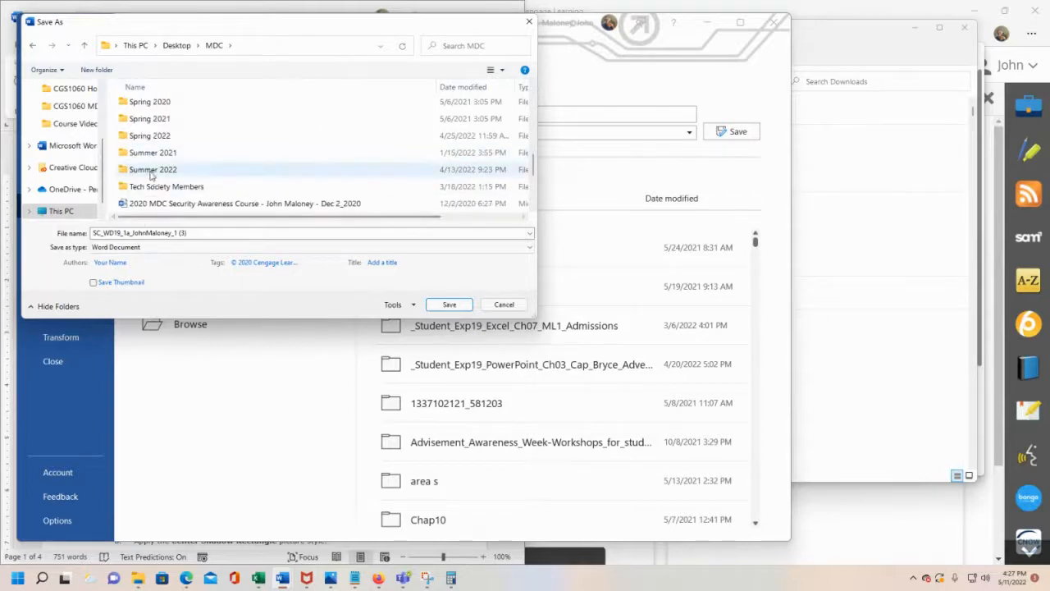
double_click(148, 169)
double_click(164, 109)
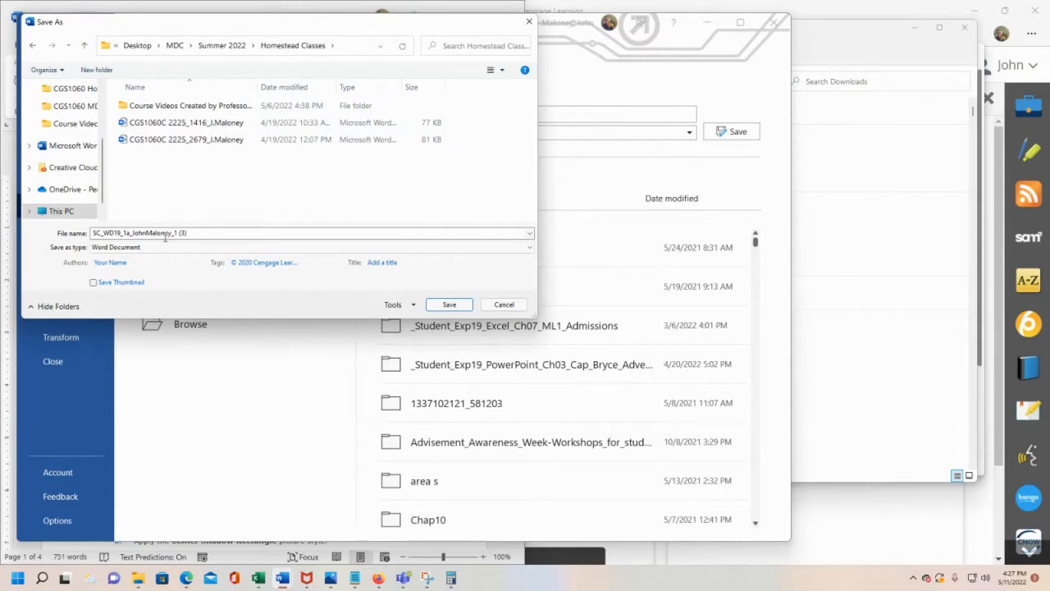
Remove the "(3)" from the file name, change its ending from _1 to _2, and save it as a Word document
left_click(206, 231)
left_click(201, 231)
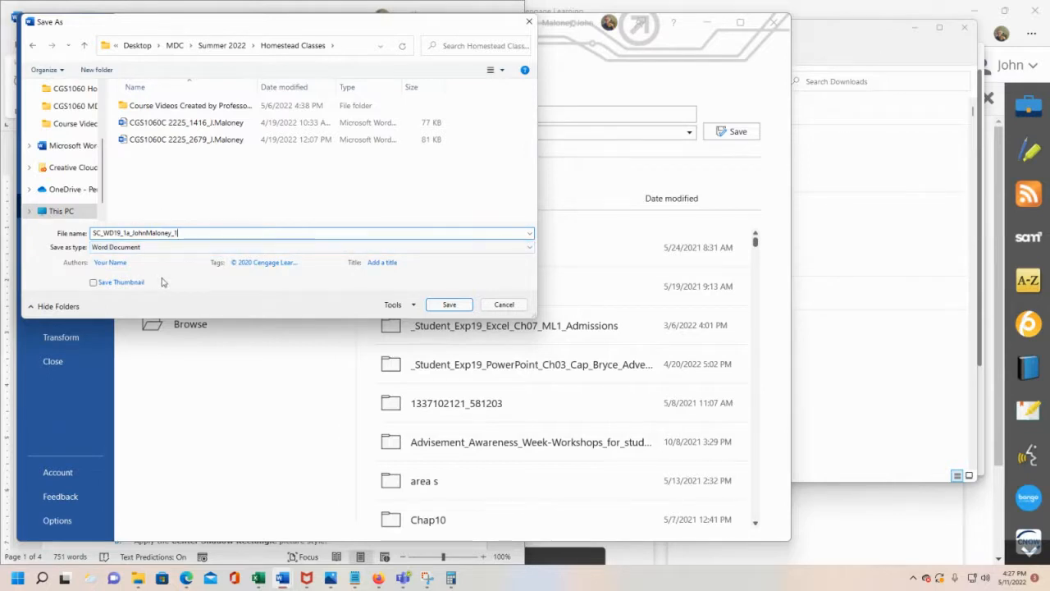
left_click(185, 233)
key("BackSpace")
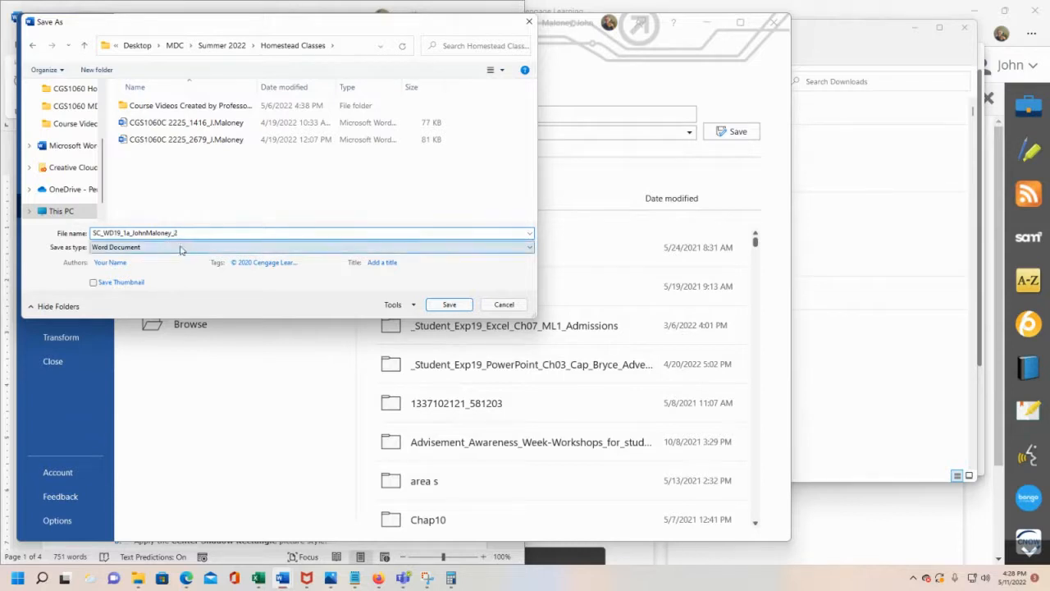
type("2")
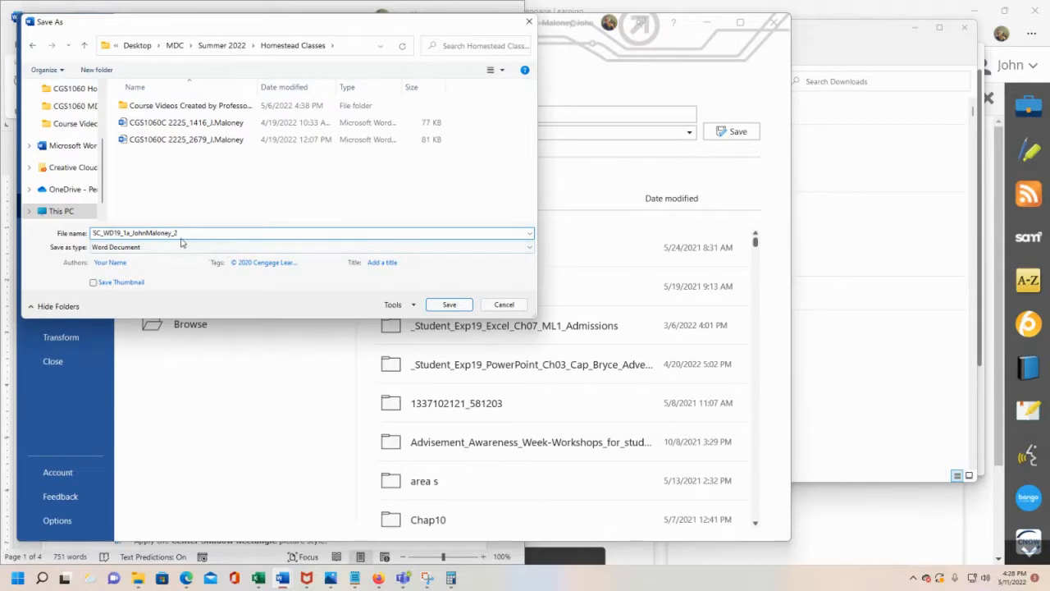
left_click(453, 304)
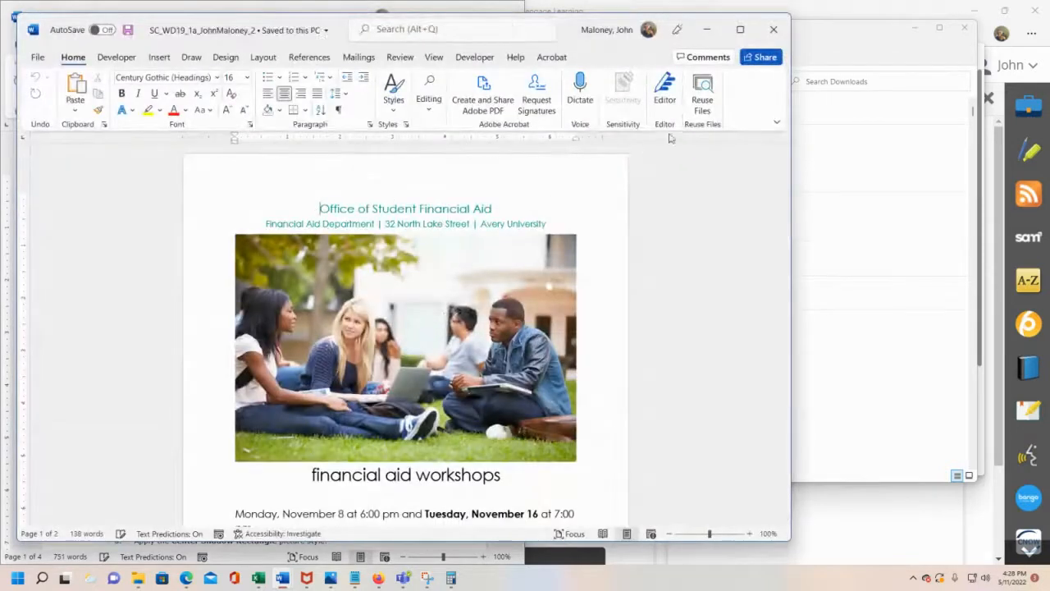
Arrange the flyer document side by side with the instructions document, clear the Downloads window away, and slightly widen the instructions side
left_click_drag(566, 24, 1048, 90)
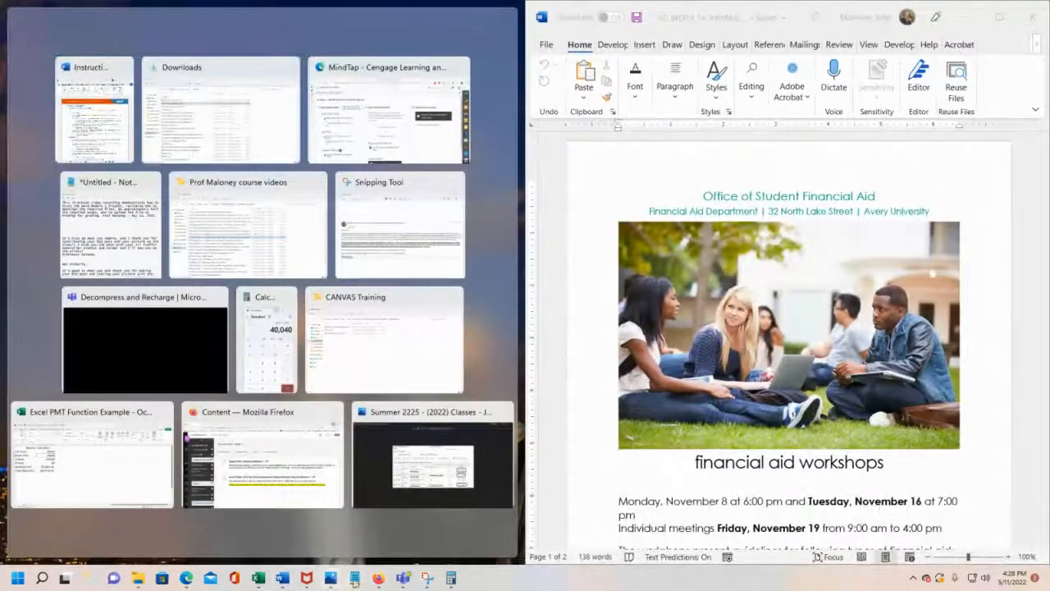
left_click(283, 578)
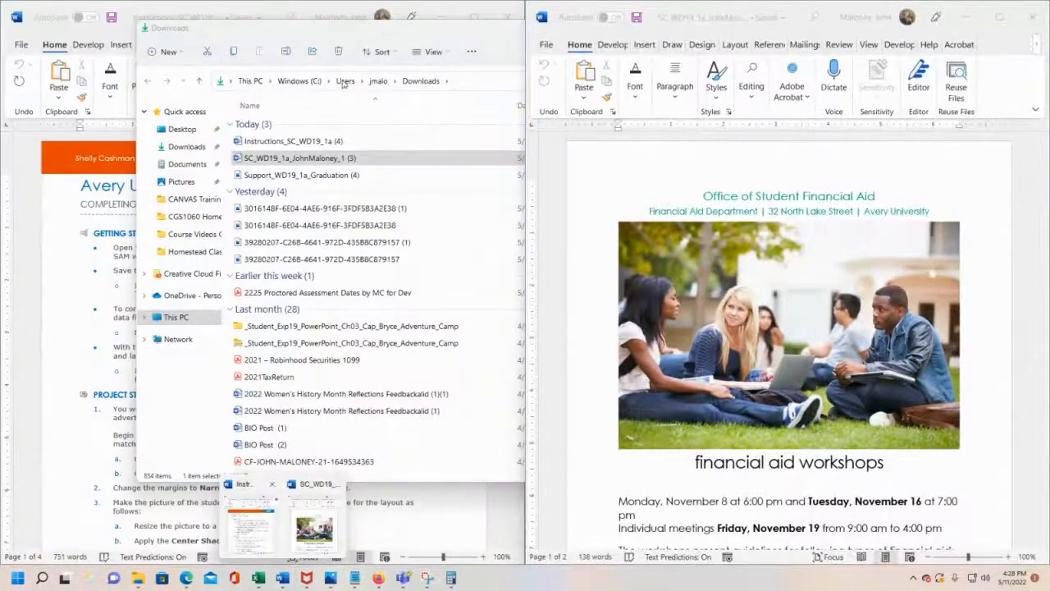
left_click(475, 43)
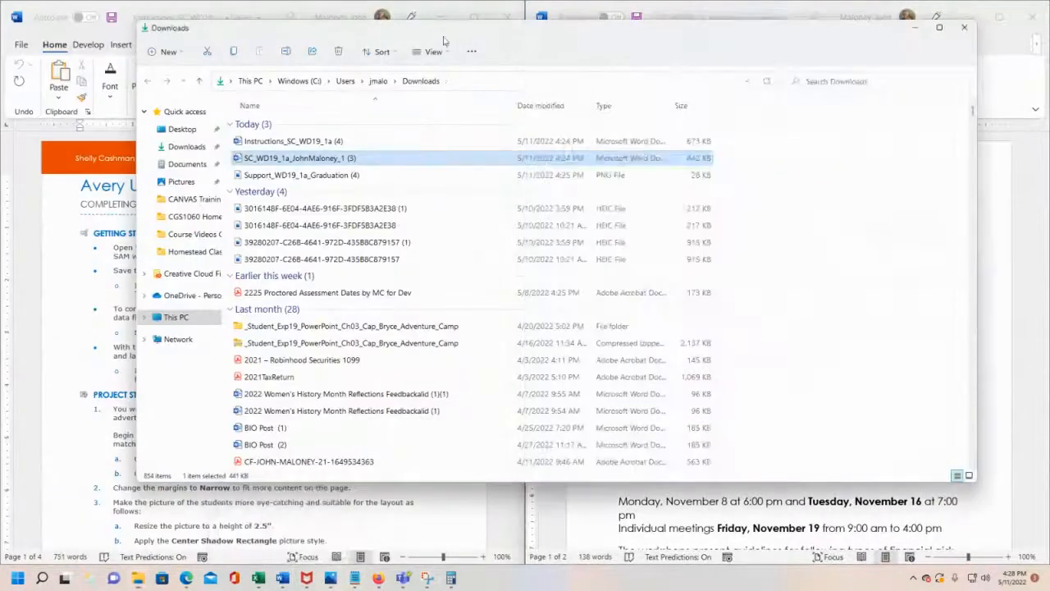
left_click(917, 31)
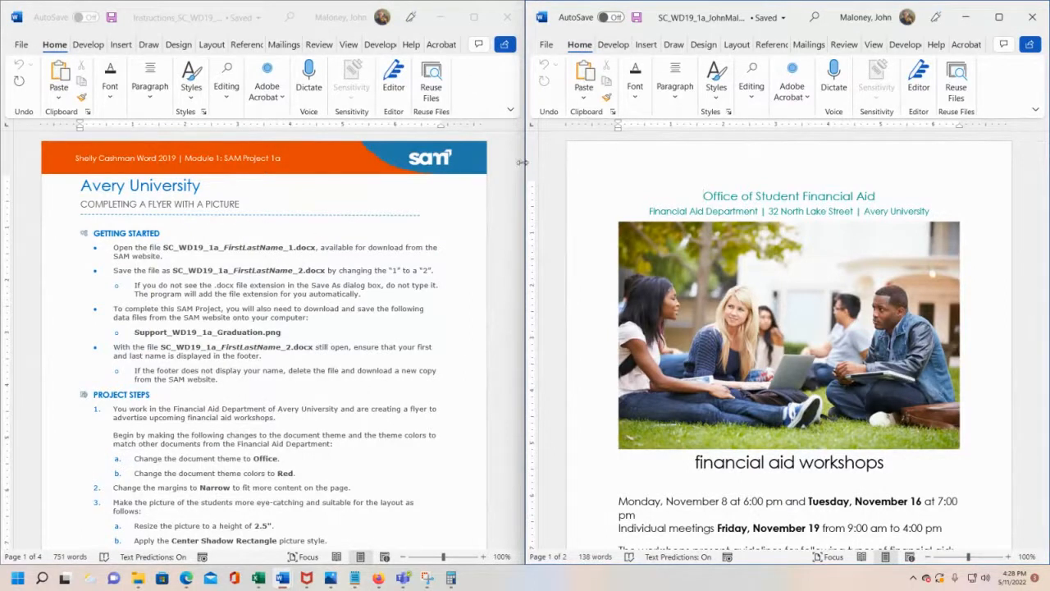
mouse_move(523, 163)
left_click_drag(523, 163, 537, 261)
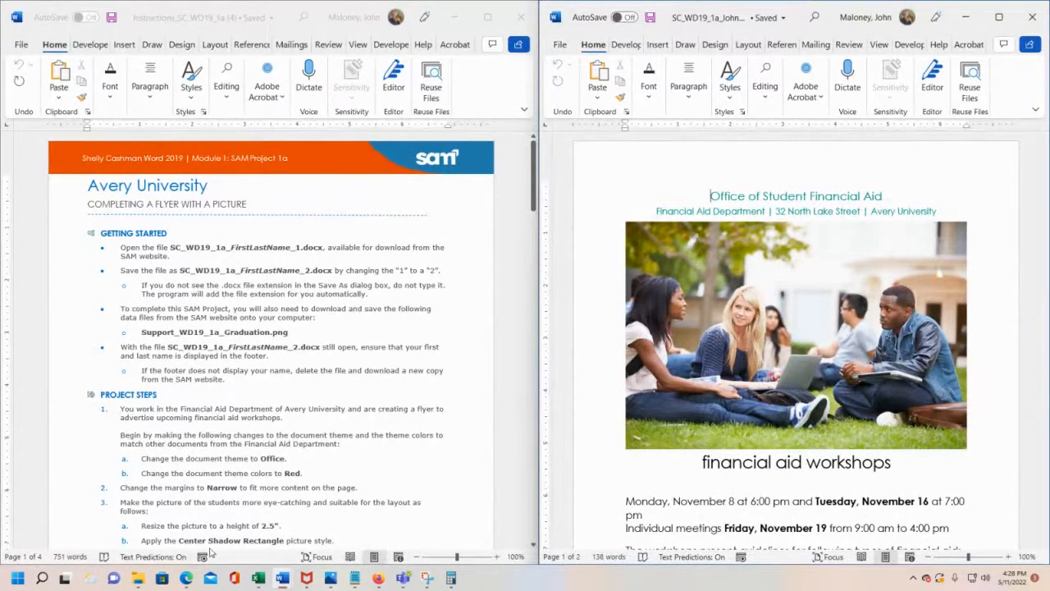
View the Support_WD19_1a_Graduation picture from the Downloads folder, then minimize the picture viewer and the folder window
left_click(144, 579)
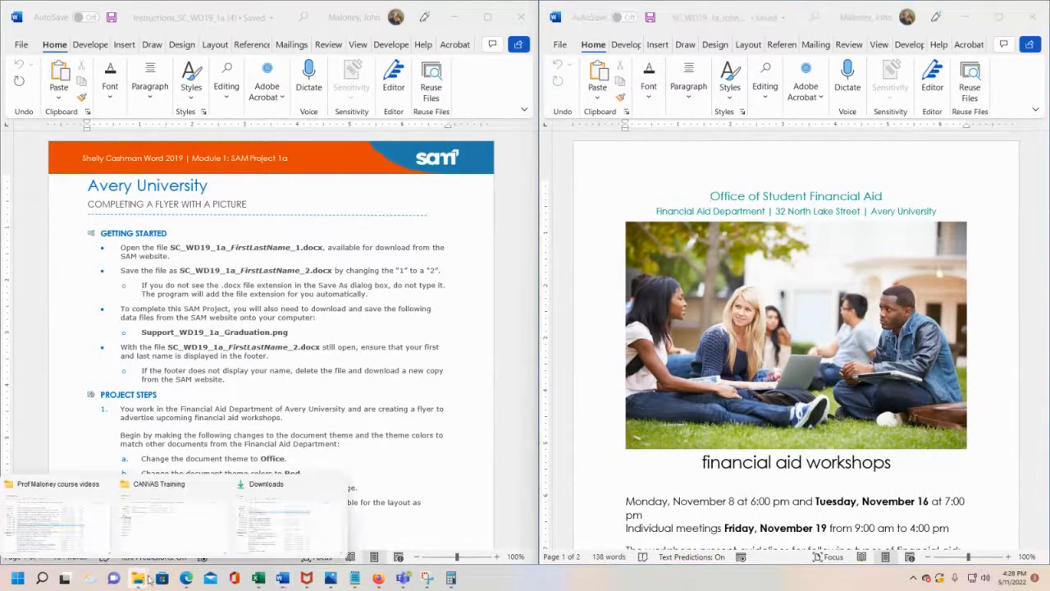
left_click(307, 507)
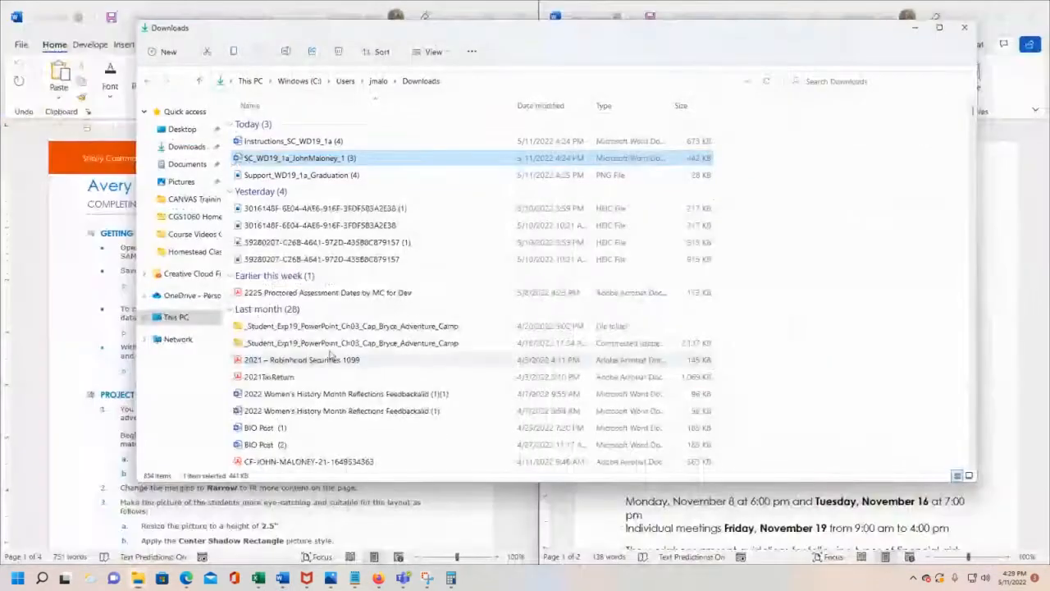
left_click(297, 175)
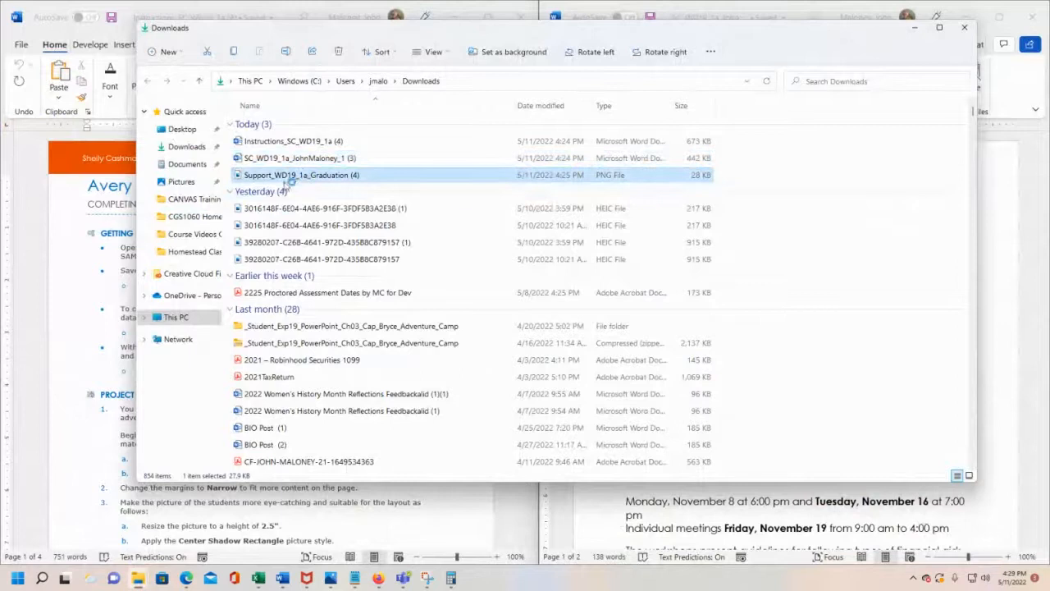
double_click(291, 175)
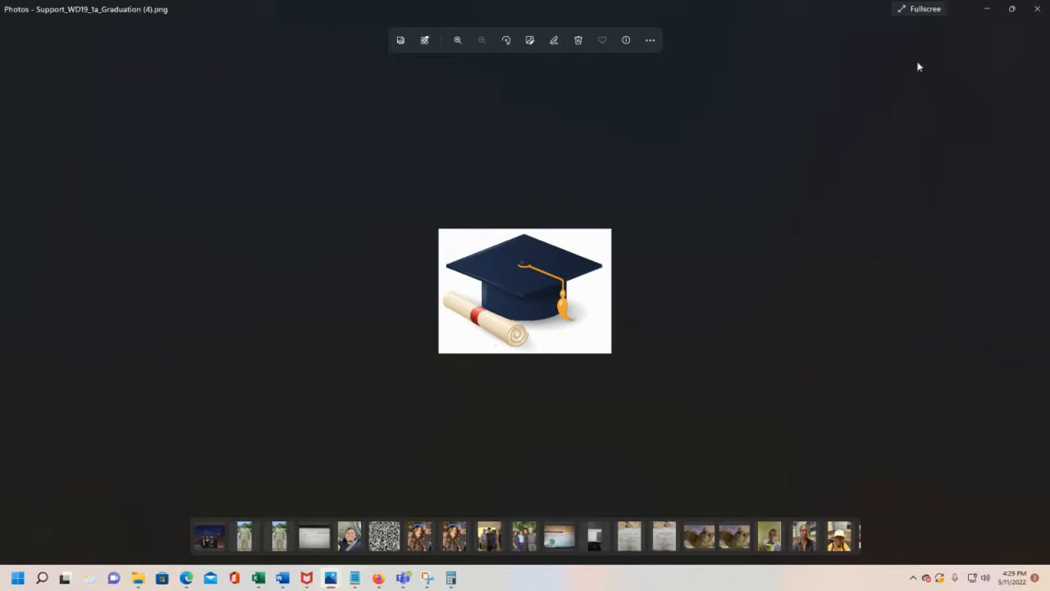
left_click(987, 9)
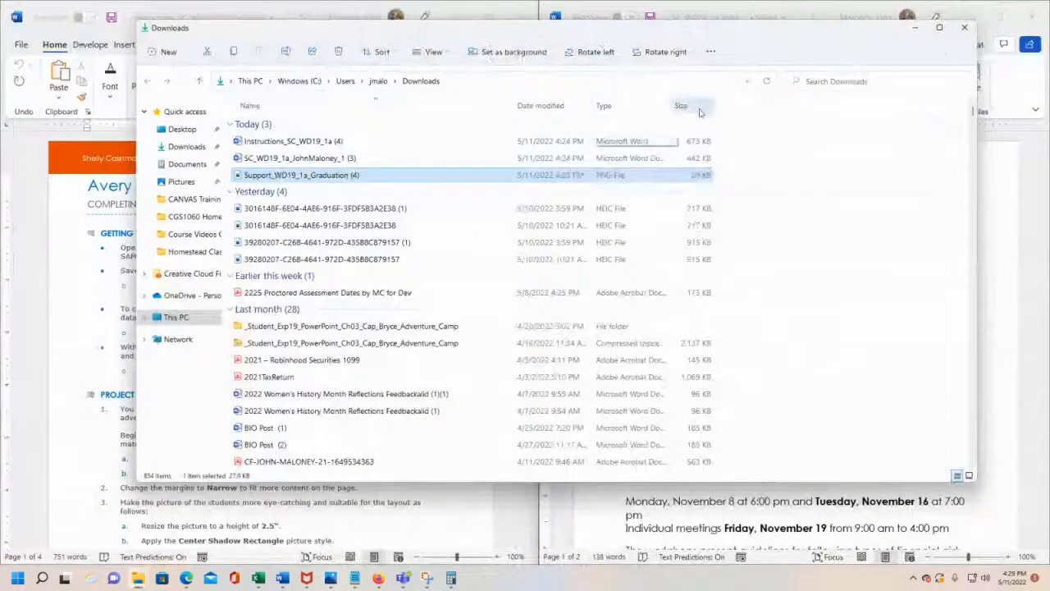
left_click(915, 29)
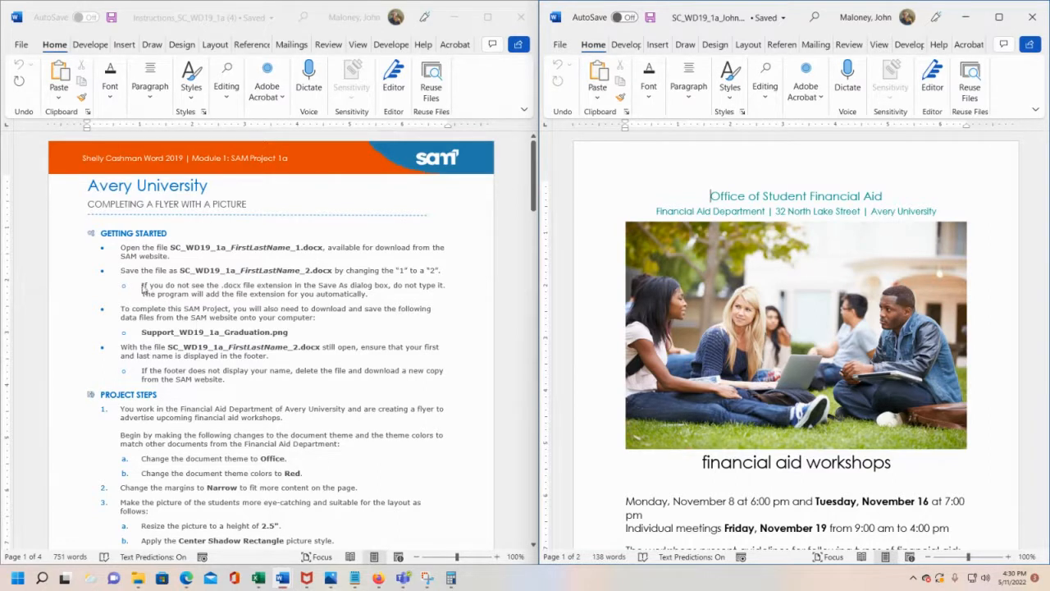
Review the Getting Started instructions on the _2 file name, the .docx extension and the name required in the footer
key("alt+Tab")
left_click_drag(141, 285, 404, 300)
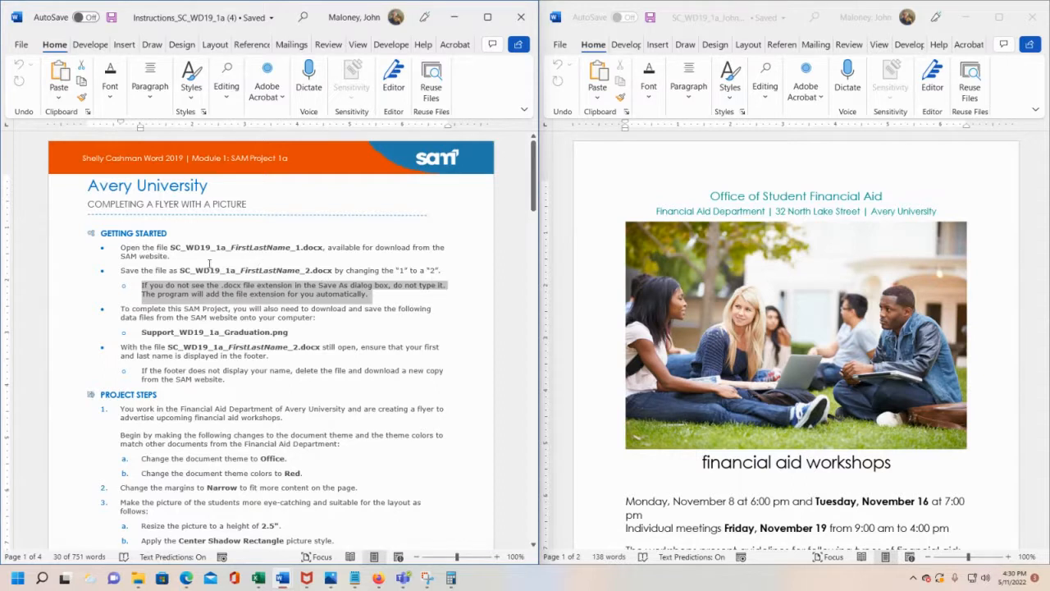
left_click_drag(180, 271, 331, 274)
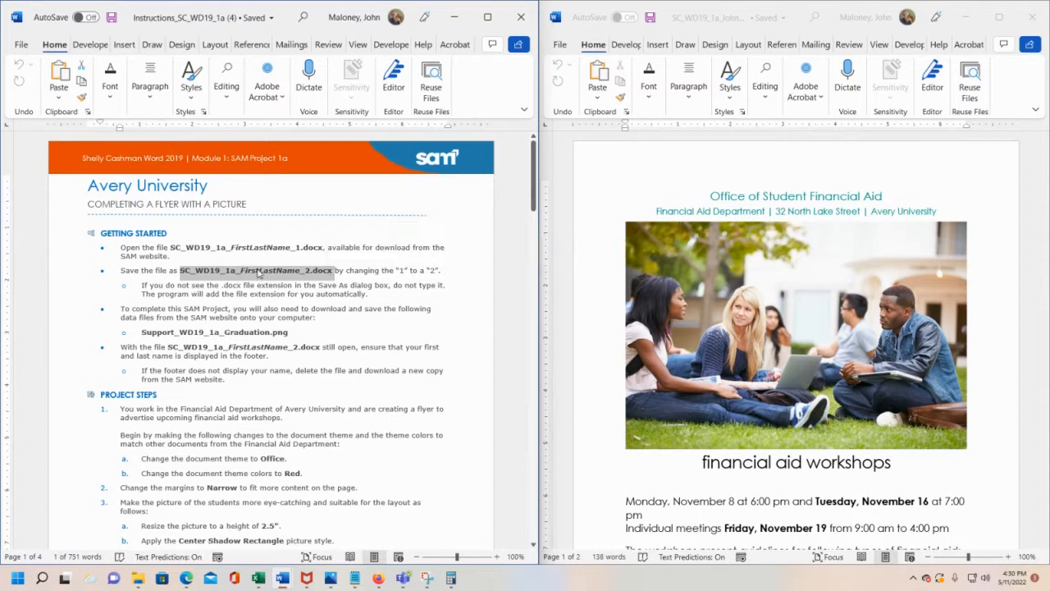
left_click(245, 285)
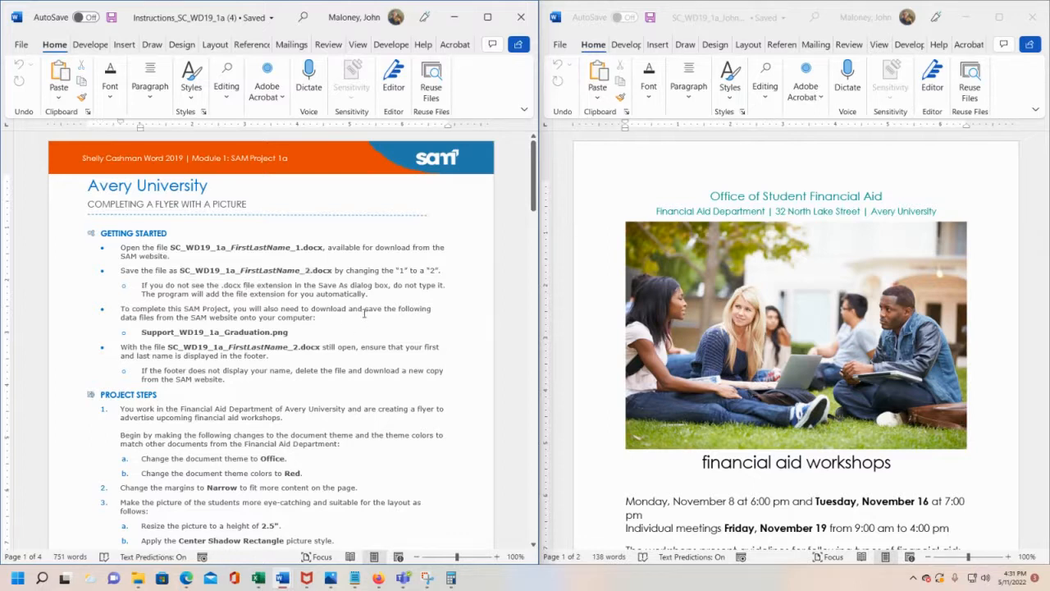
scroll(293, 269, "down", 1)
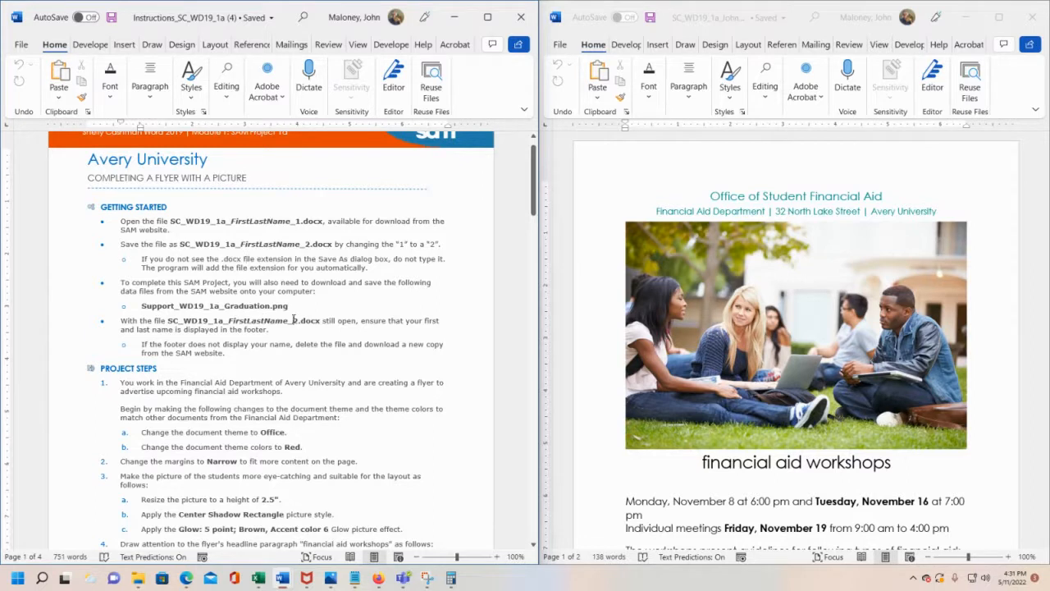
left_click_drag(294, 319, 302, 326)
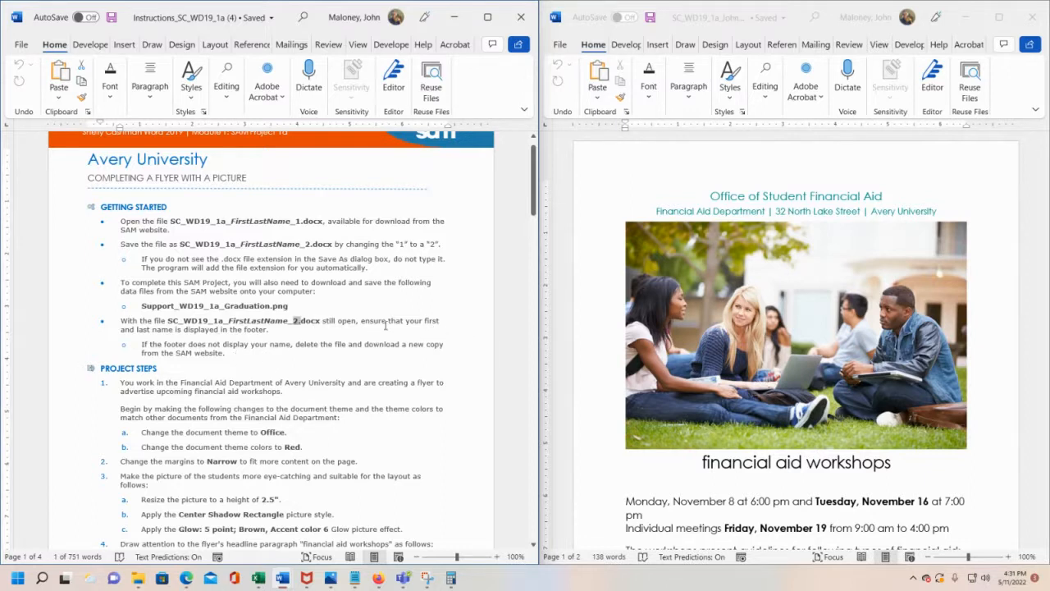
left_click_drag(361, 319, 269, 329)
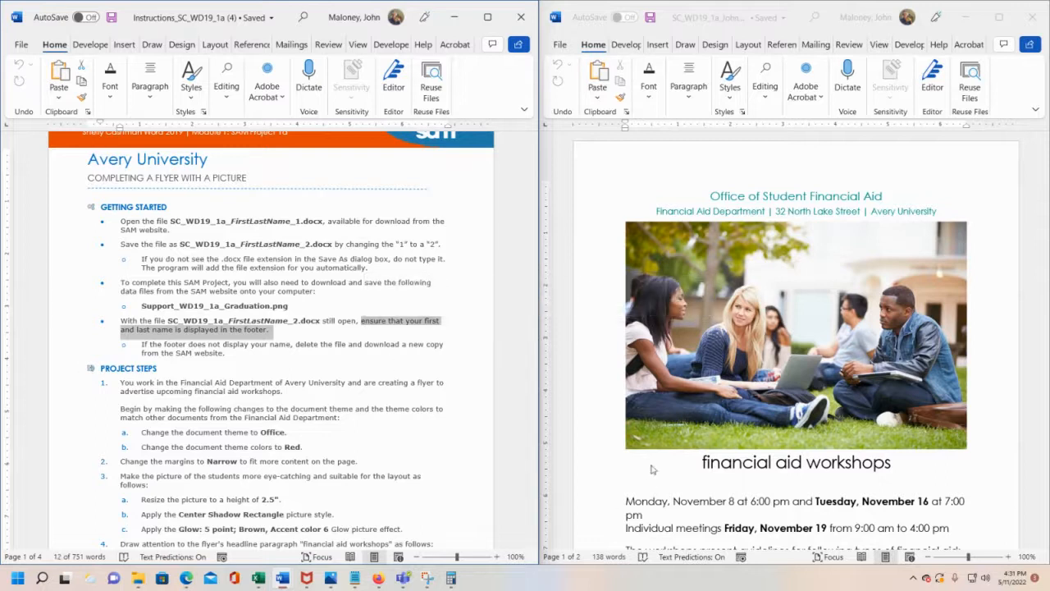
Replace the last name in the flyer's page 1 footer with a different last name and return to the document body
scroll(644, 451, "down", 1)
scroll(644, 451, "down", 5)
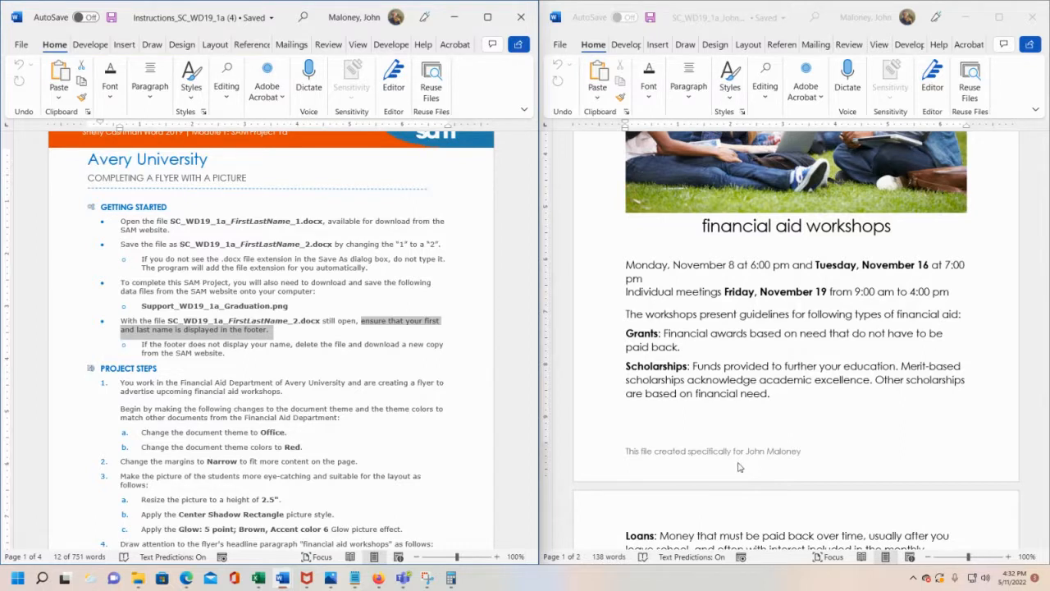
left_click(762, 457)
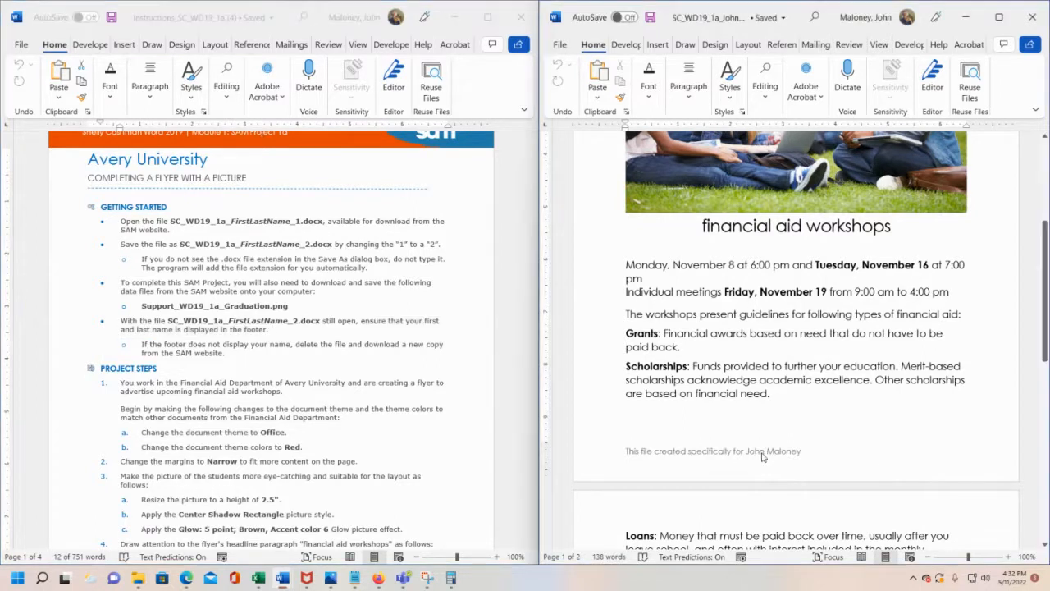
double_click(762, 457)
left_click(799, 453)
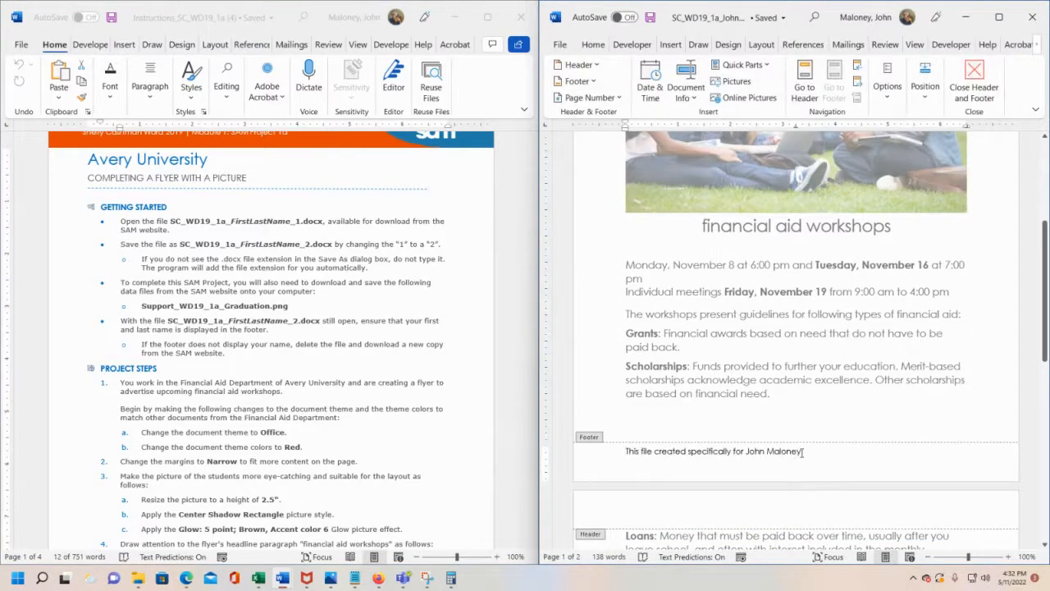
key("BackSpace")
key("BackSpace")
key("BackSpace")
key("BackSpace")
key("BackSpace")
key("BackSpace")
key("BackSpace")
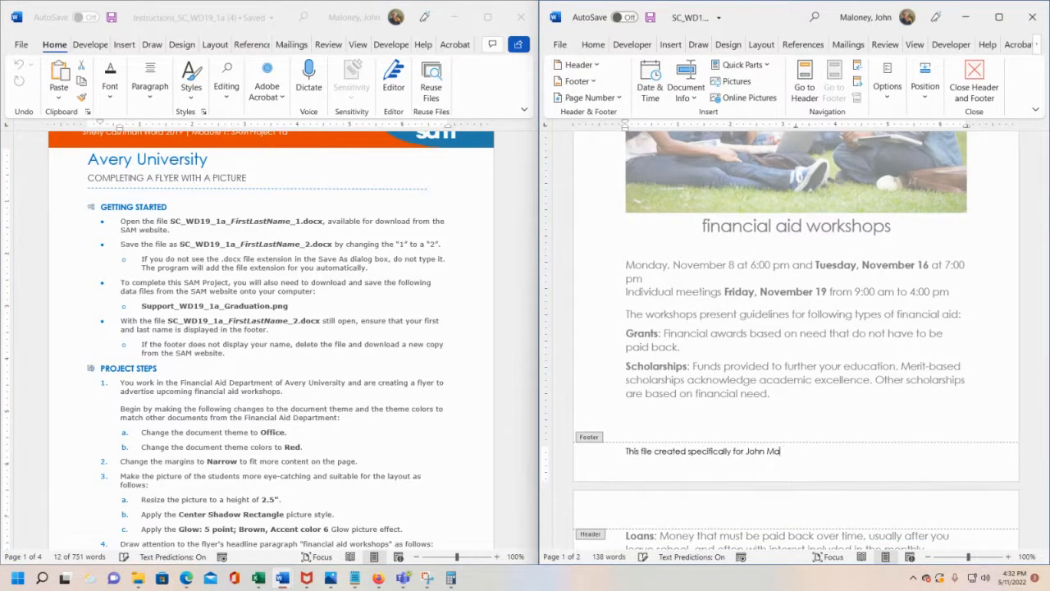
type("Rodriguez")
double_click(748, 354)
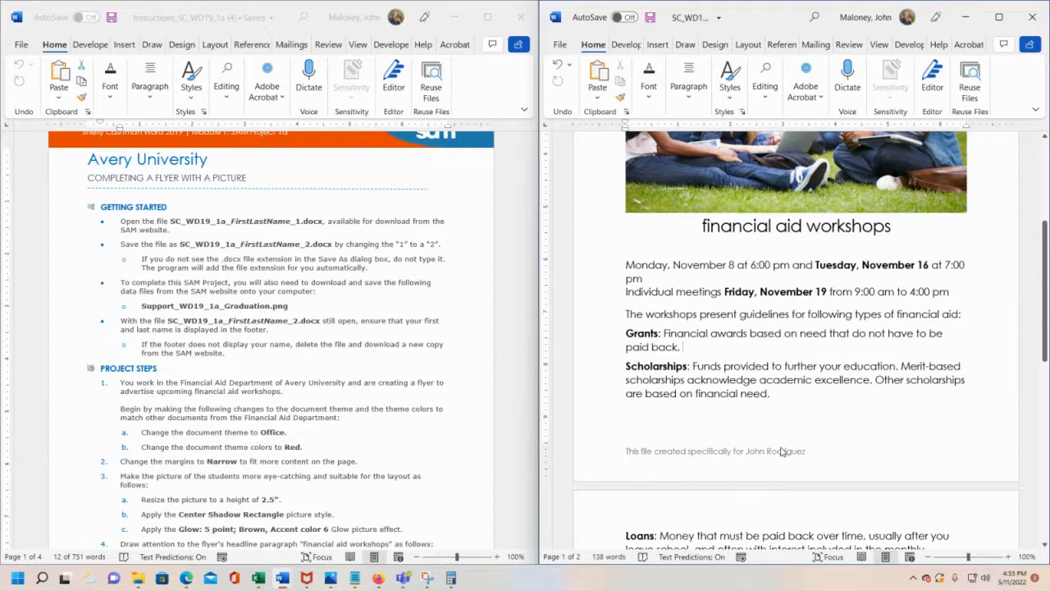
scroll(824, 238, "up", 2)
scroll(764, 376, "down", 3)
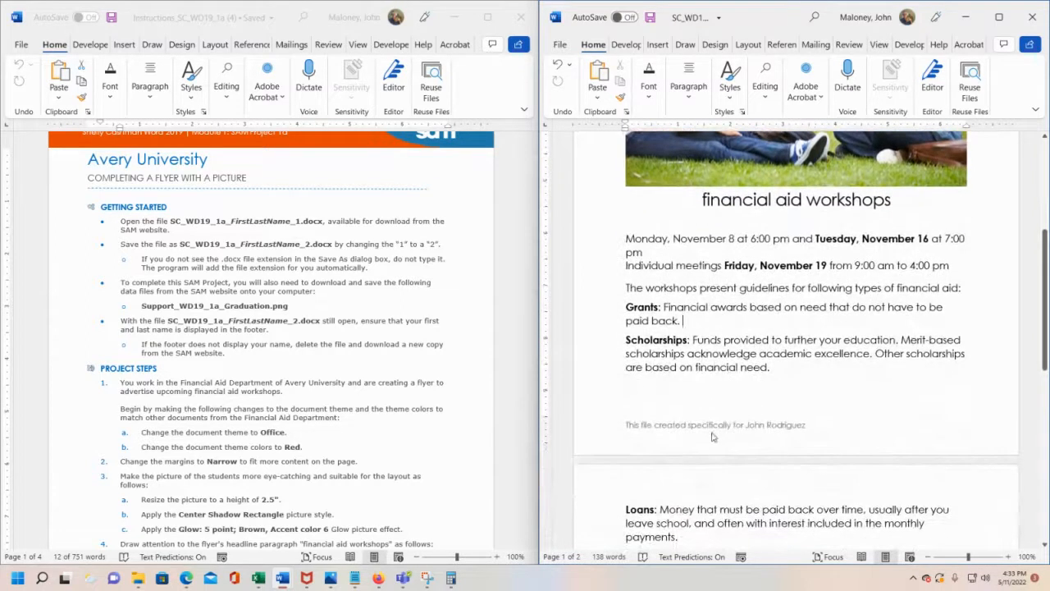
Replace the incorrect last name in the flyer's page 1 footer with the student's own last name and return to the document body
double_click(713, 434)
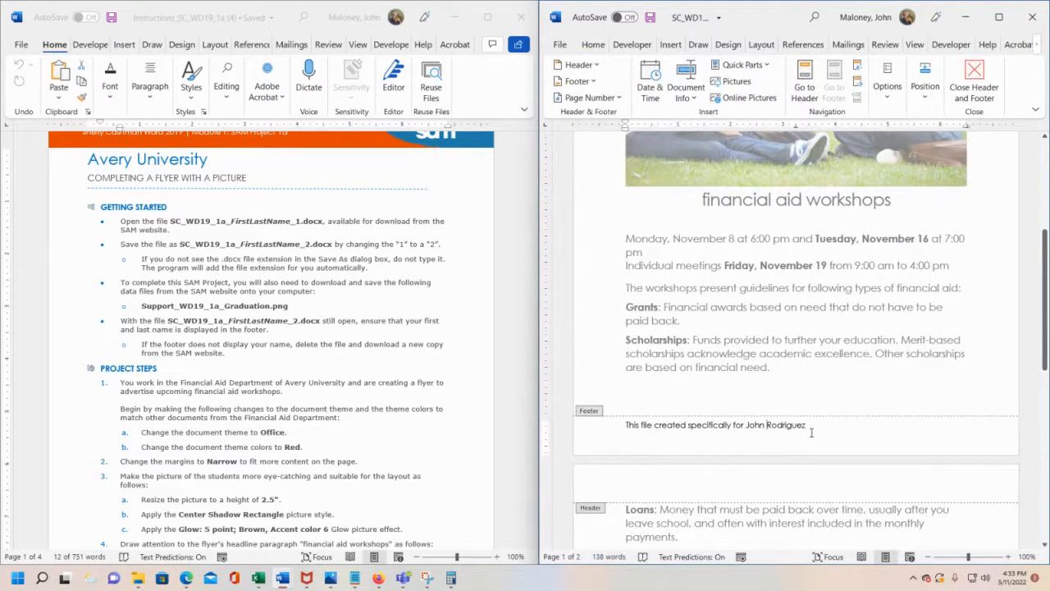
type("Maloney")
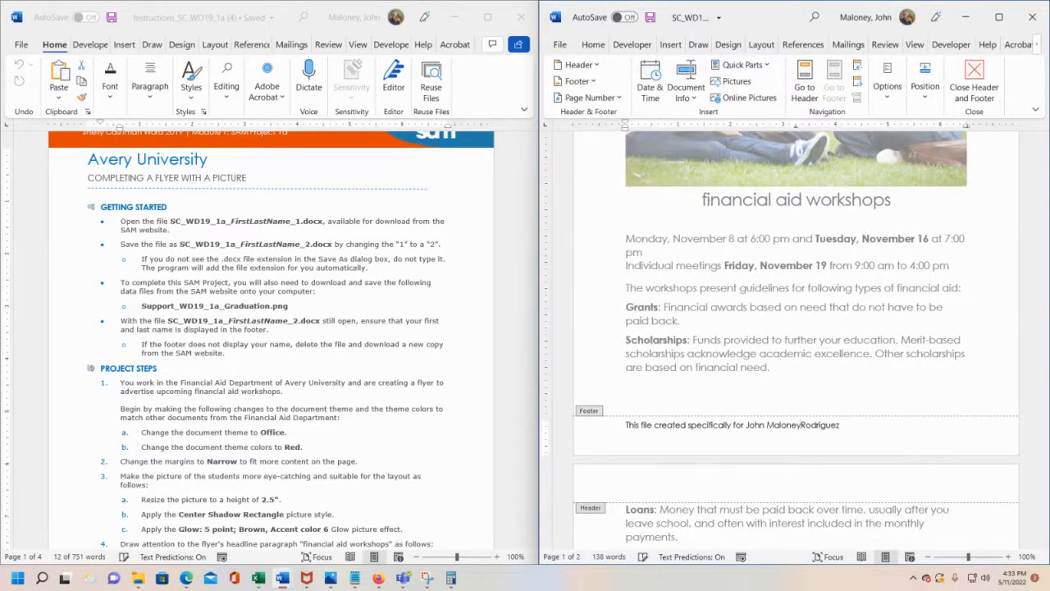
key("Delete")
key("Delete")
key("Delete")
key("Delete")
key("Delete")
key("Delete")
key("Delete")
key("Delete")
key("Delete")
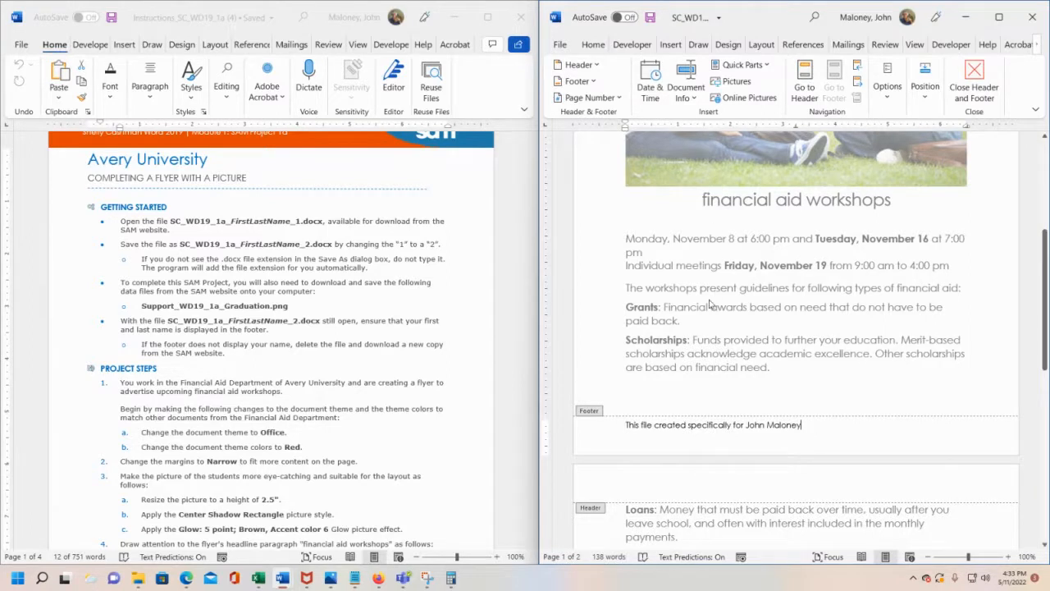
double_click(643, 322)
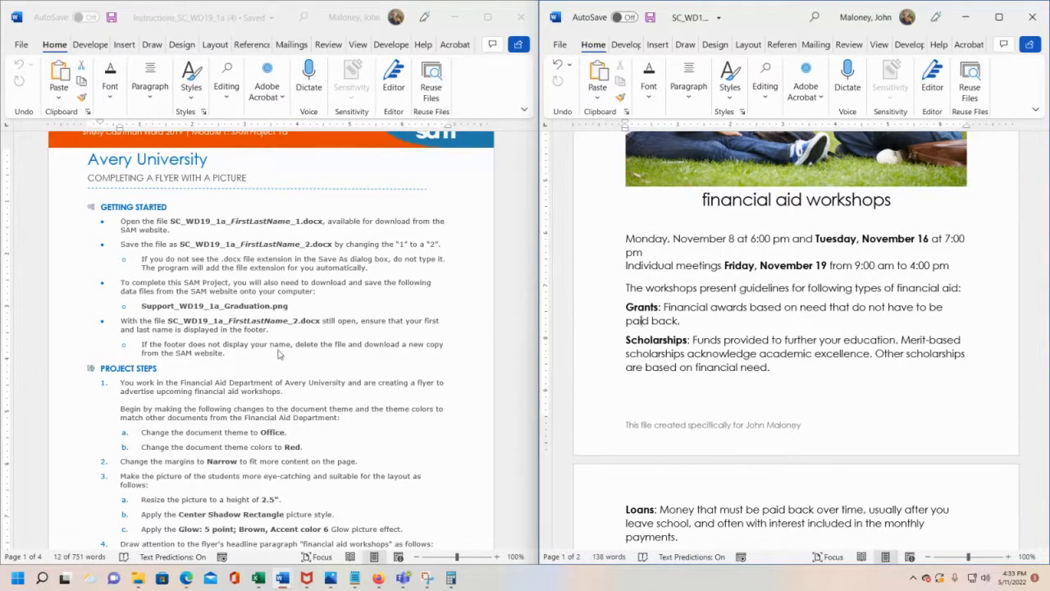
Read the instructions from the footer name requirement down through project steps 1 to 15 and the closing submission note
left_click(143, 346)
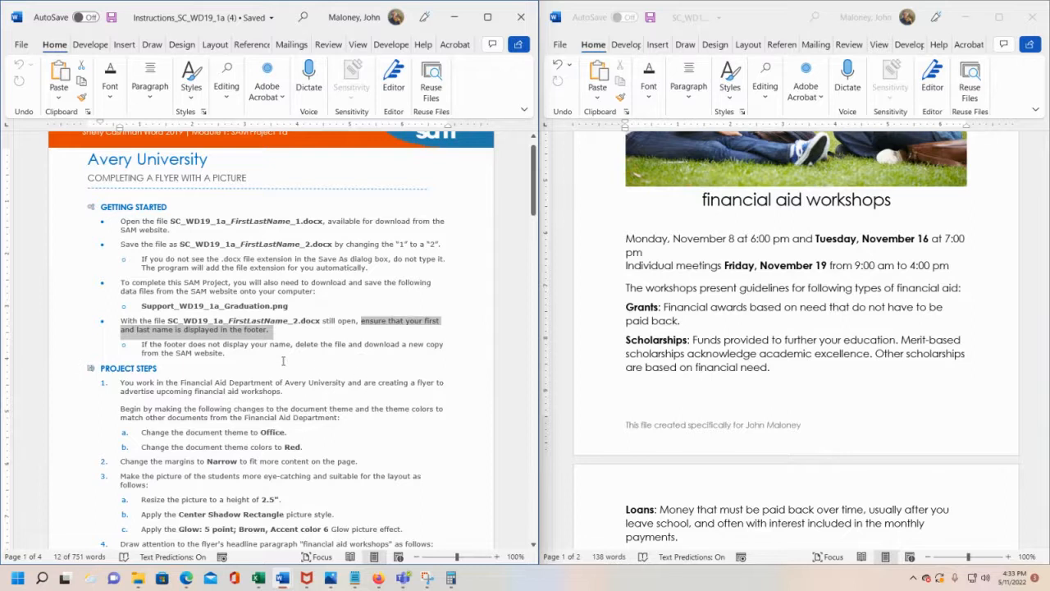
left_click_drag(196, 353, 274, 336)
left_click(384, 419)
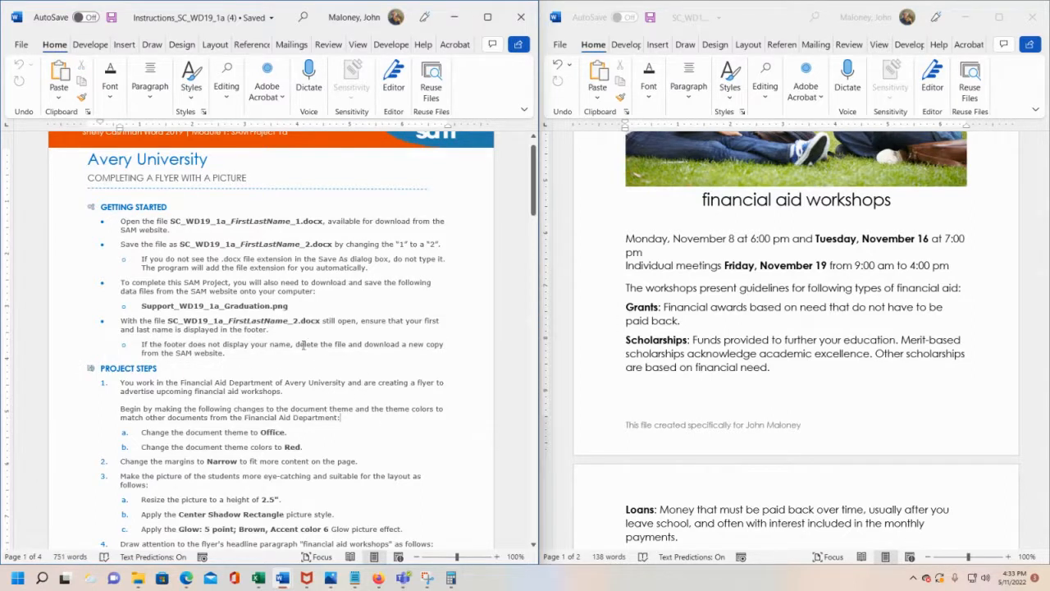
scroll(304, 345, "down", 3)
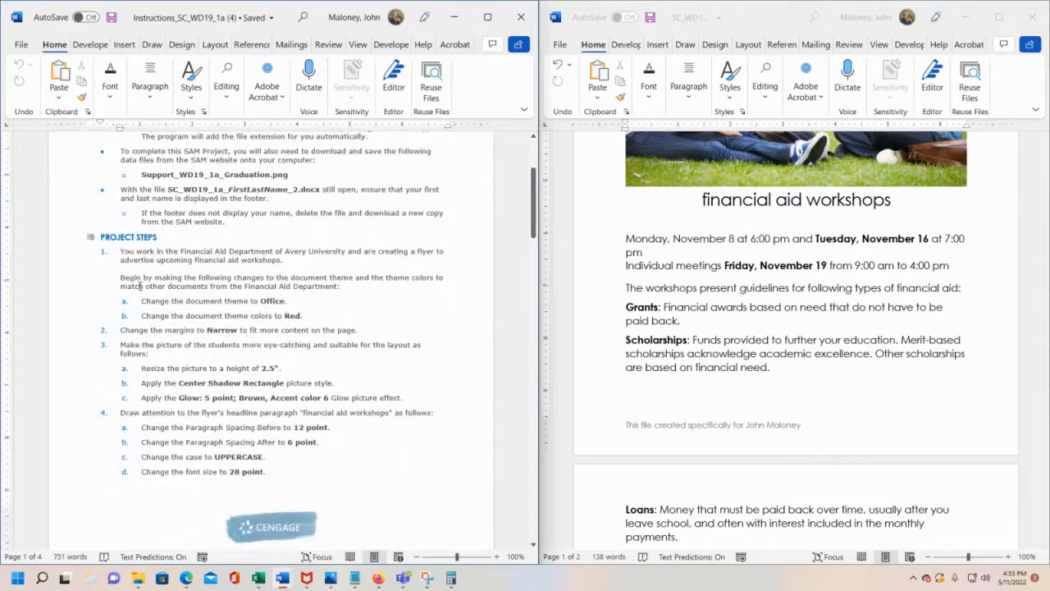
scroll(131, 274, "down", 1)
scroll(134, 245, "down", 4)
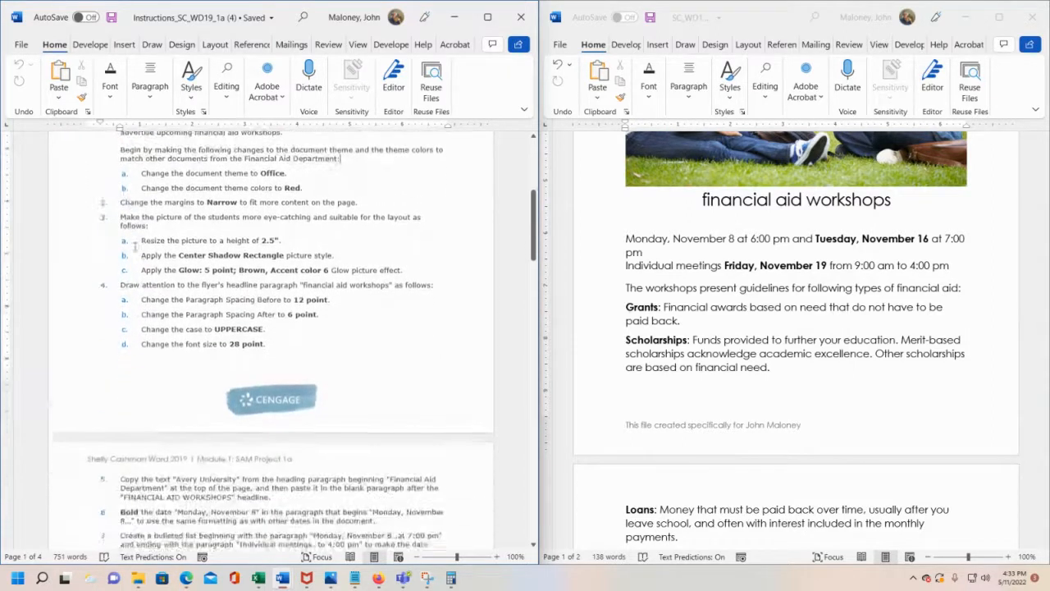
scroll(134, 246, "down", 5)
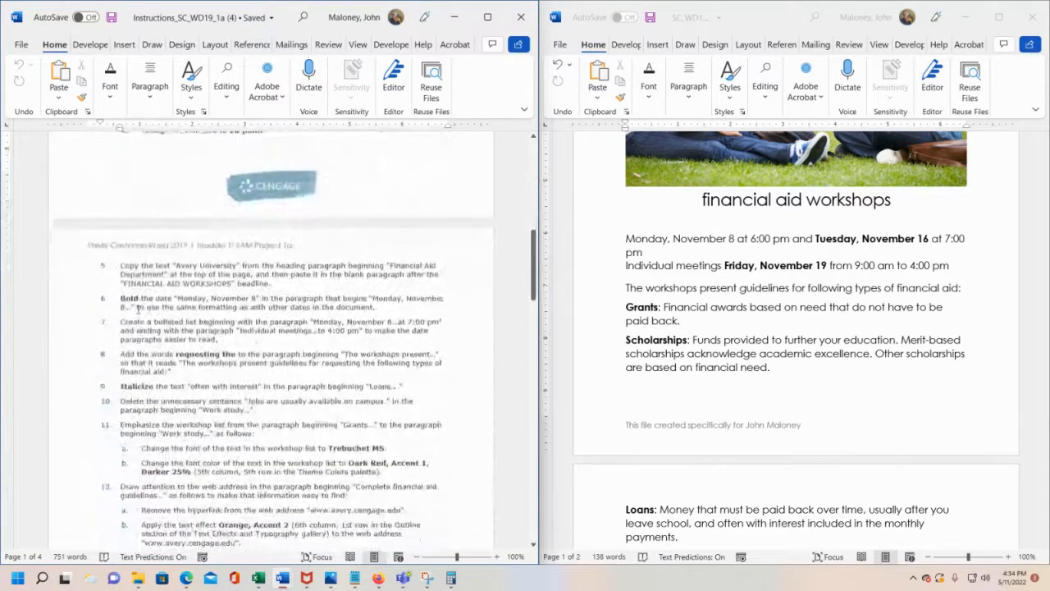
scroll(139, 305, "down", 3)
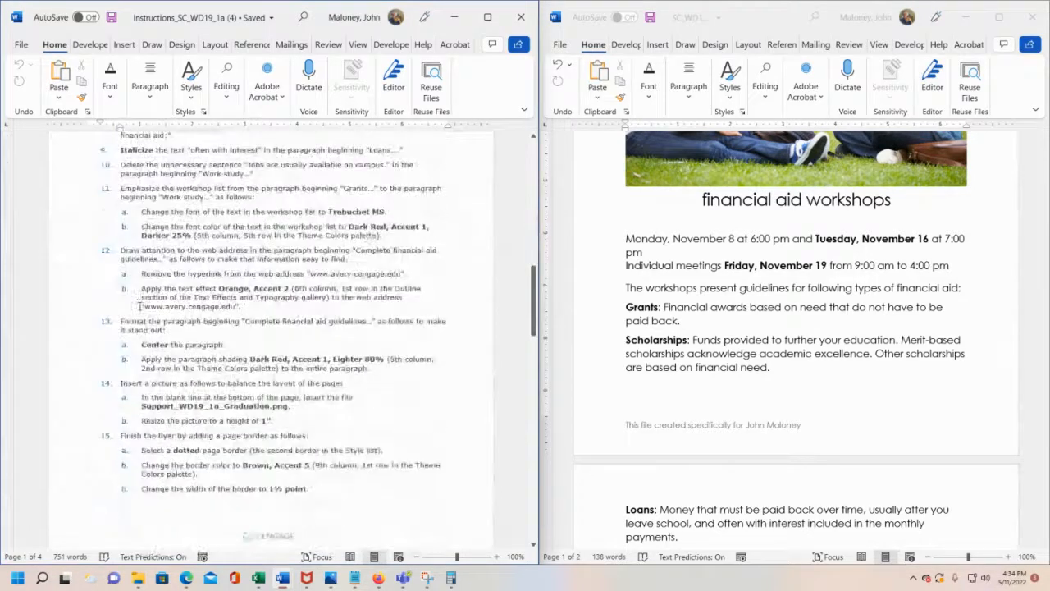
scroll(164, 279, "down", 2)
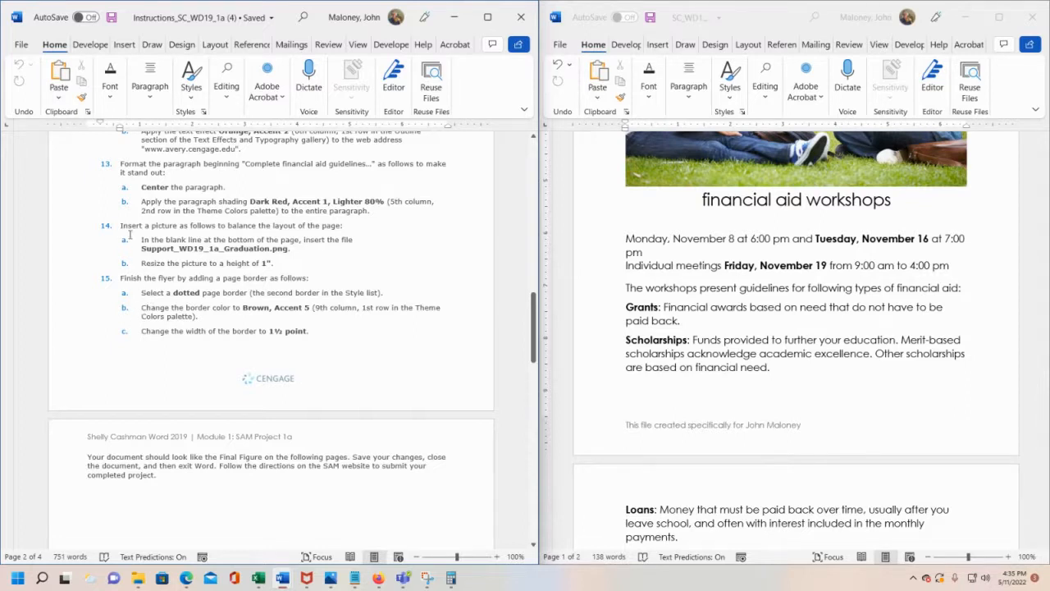
Go back over the project steps in the instructions from step 15 up to step 1 on theme and colors
scroll(130, 255, "up", 4)
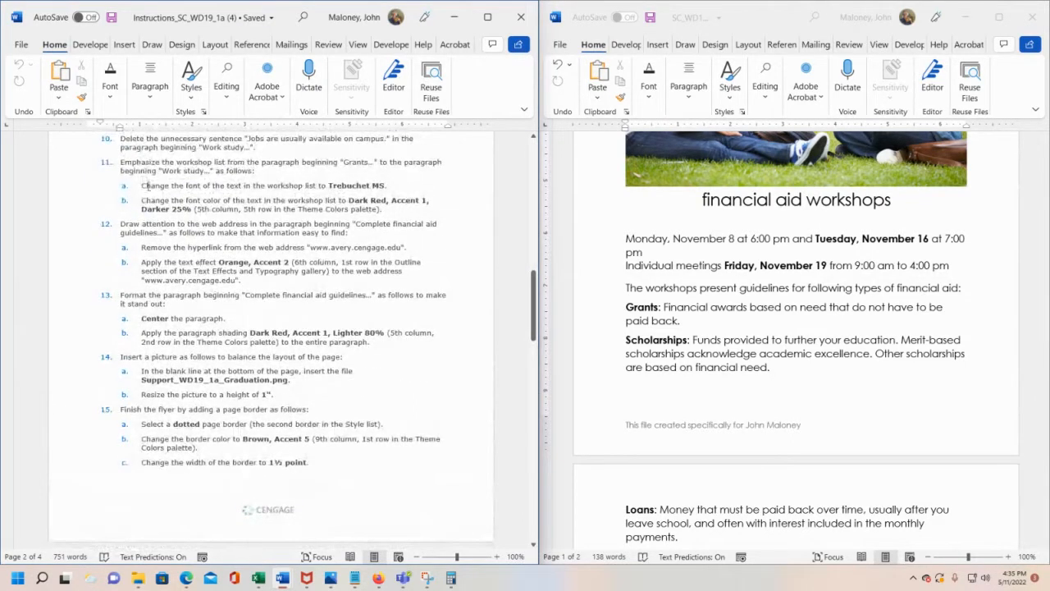
scroll(148, 297, "up", 2)
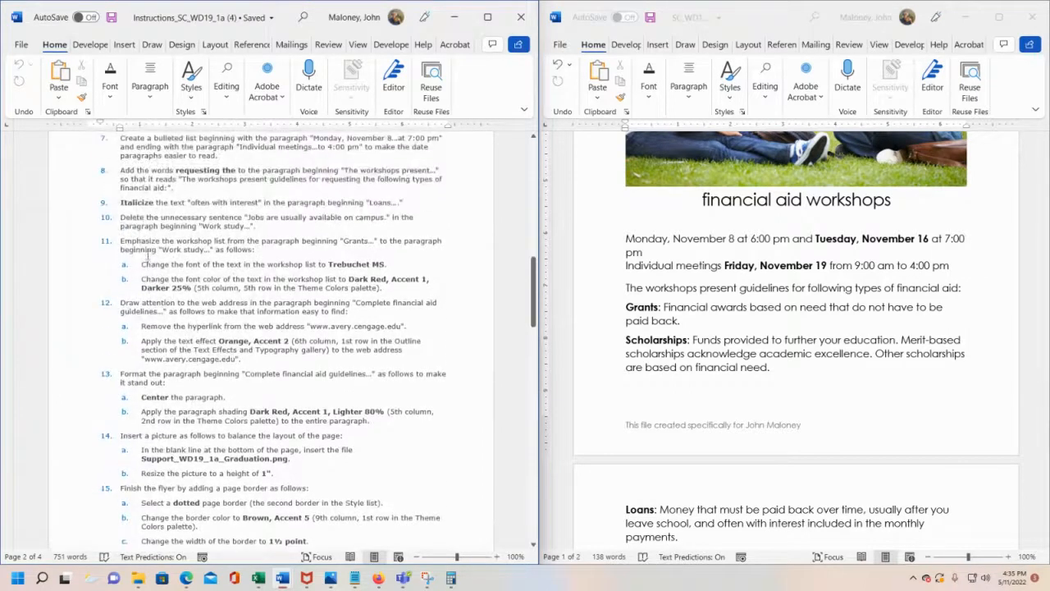
scroll(168, 247, "up", 2)
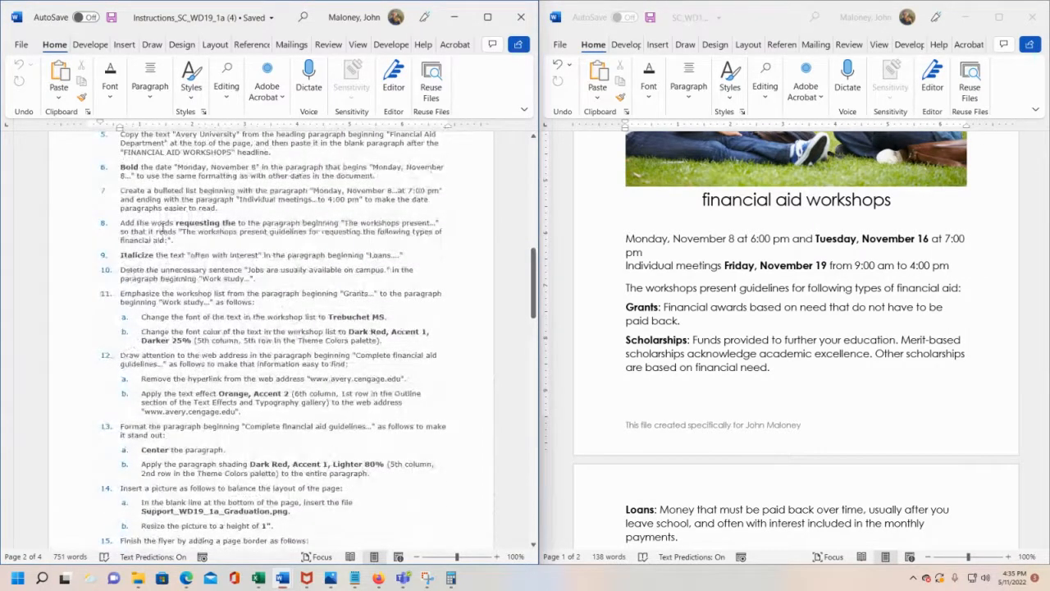
scroll(164, 229, "up", 1)
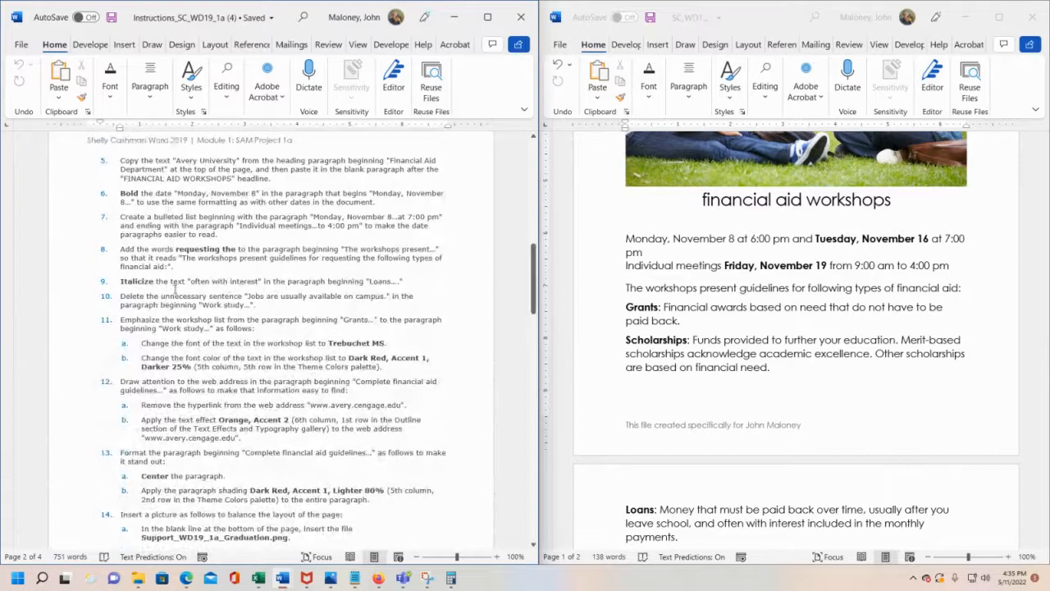
scroll(178, 226, "up", 4)
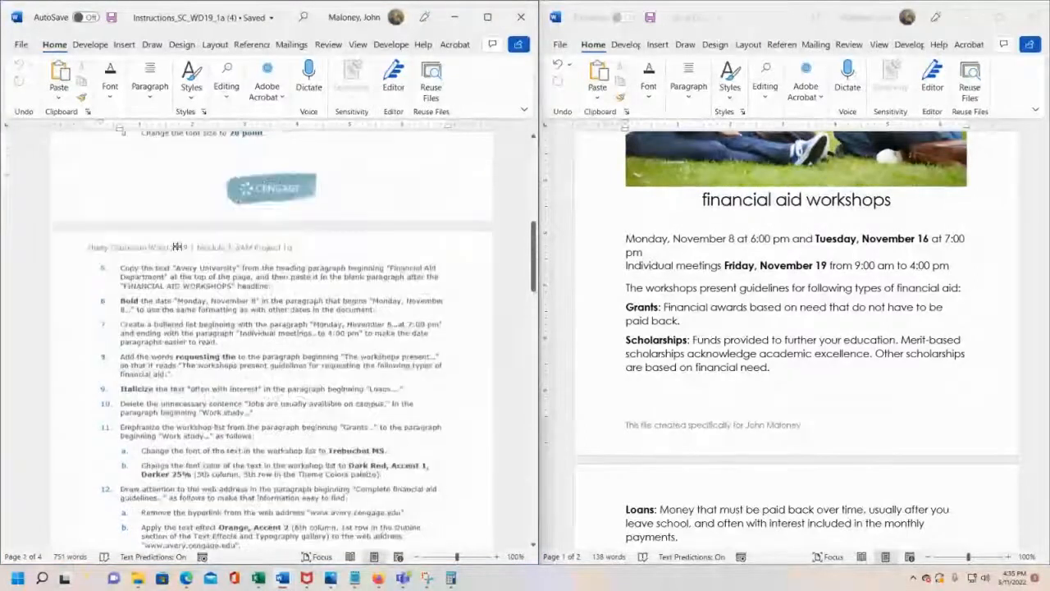
scroll(176, 246, "up", 5)
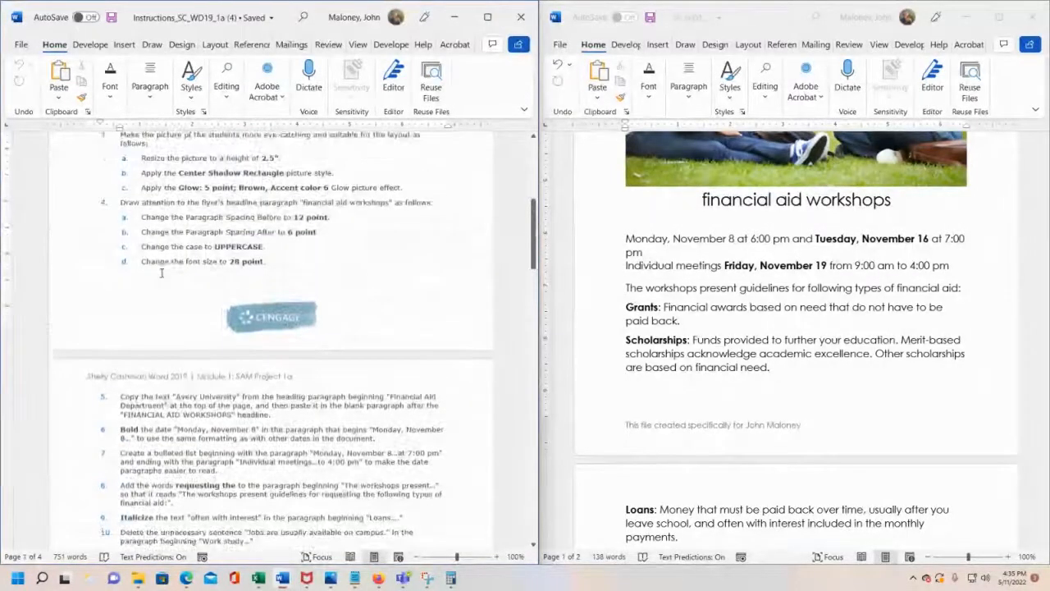
scroll(162, 273, "up", 3)
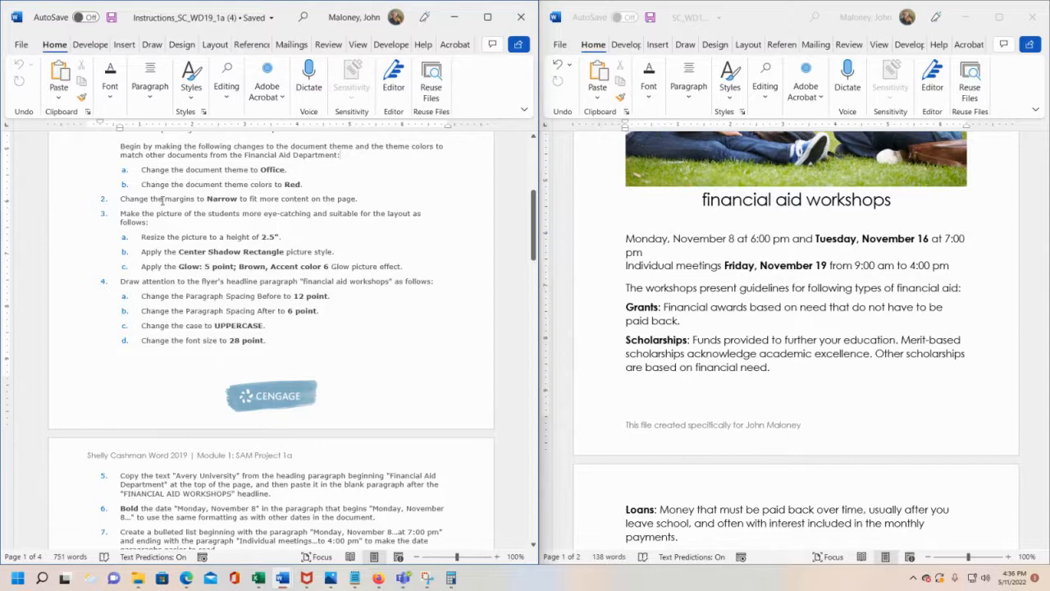
scroll(162, 200, "up", 1)
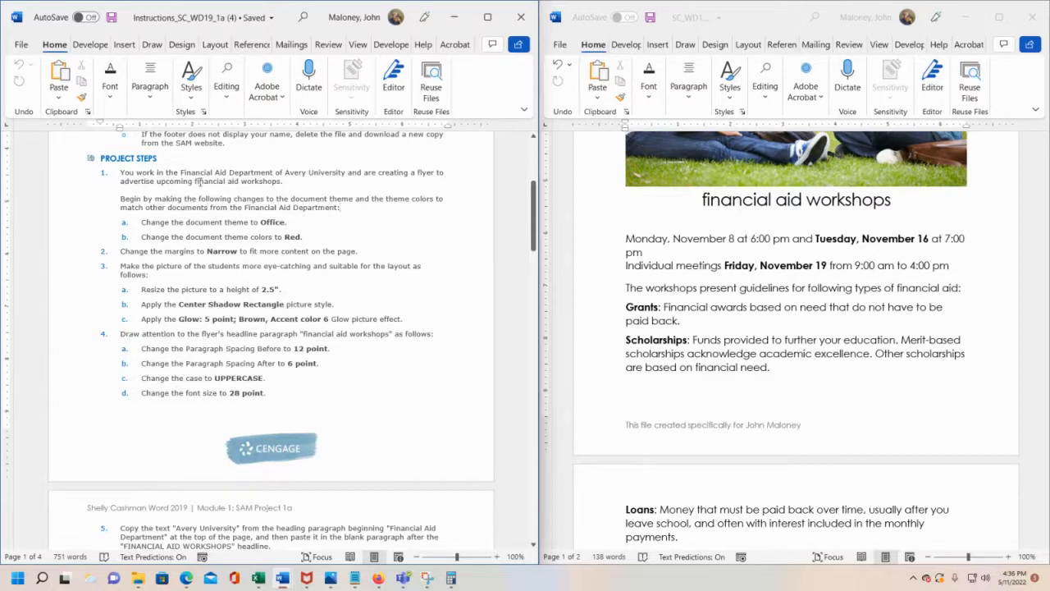
Compare the Final Figure on page 4 of the instructions with the top of the current flyer
mouse_move(539, 199)
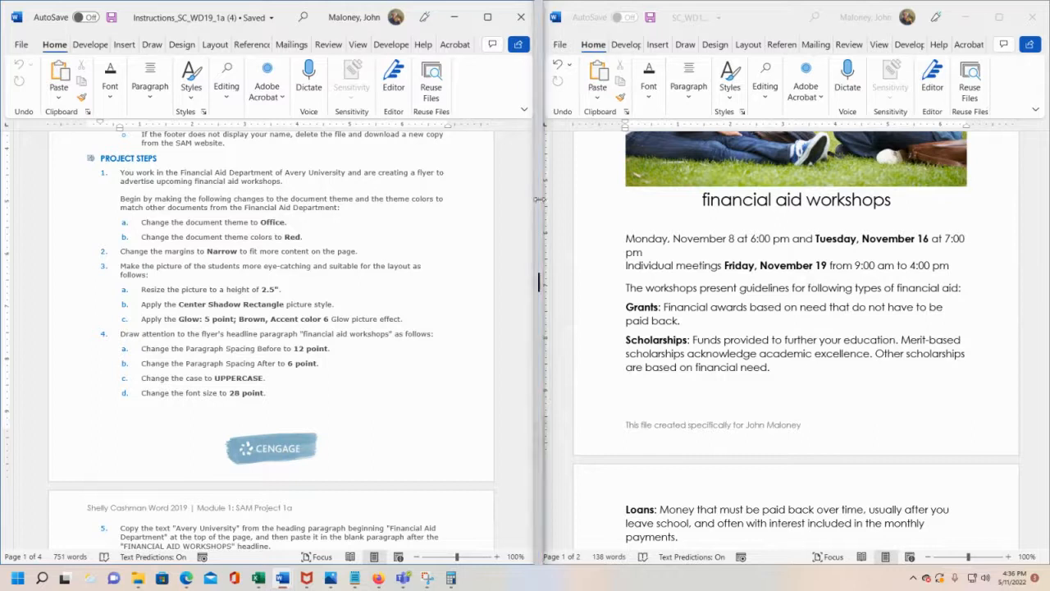
left_click_drag(533, 205, 528, 480)
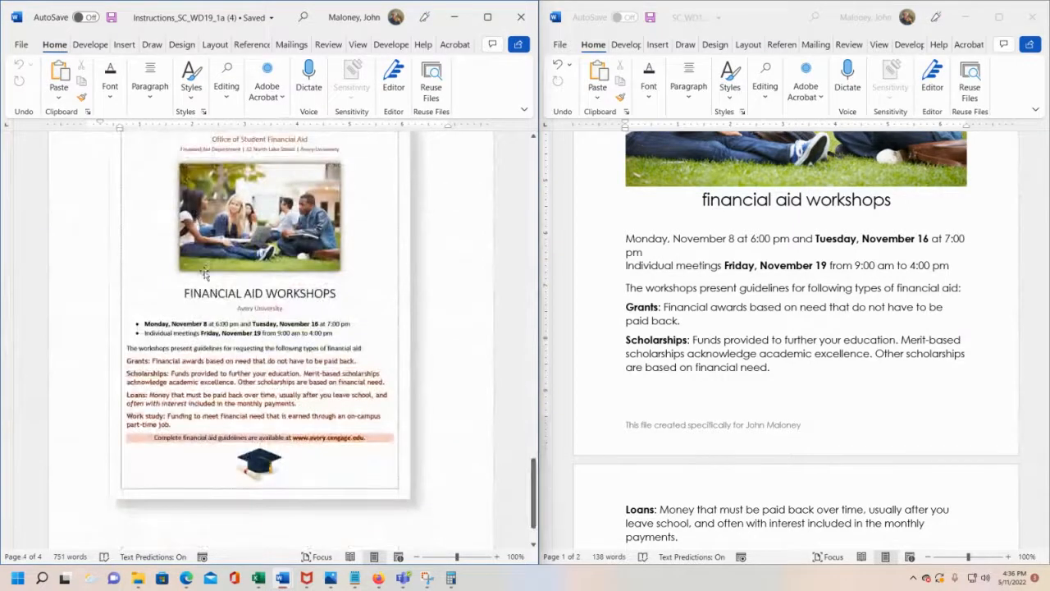
scroll(203, 279, "up", 1)
scroll(867, 410, "up", 4)
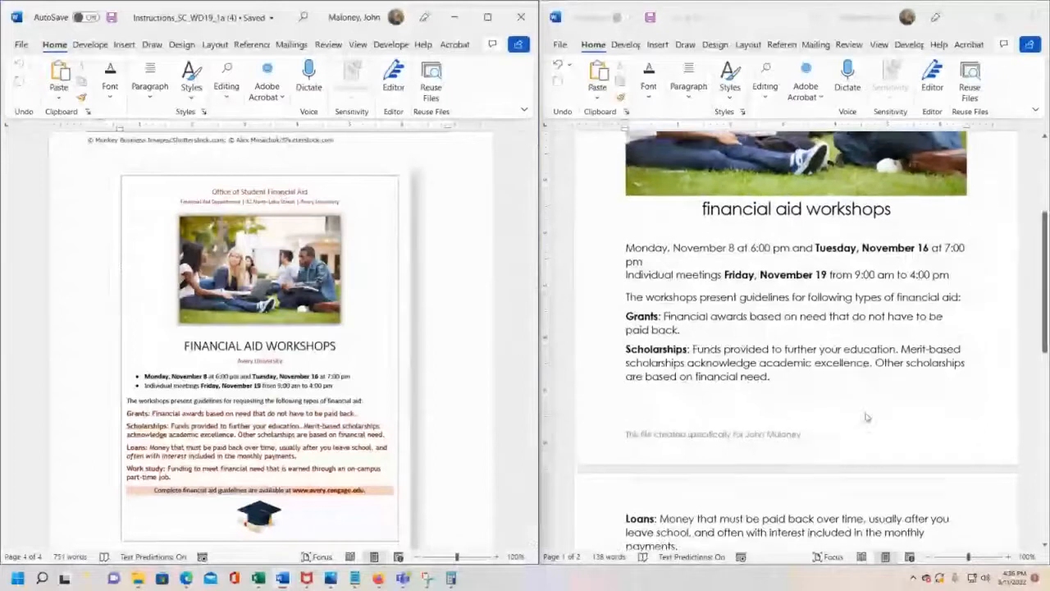
scroll(851, 252, "up", 2)
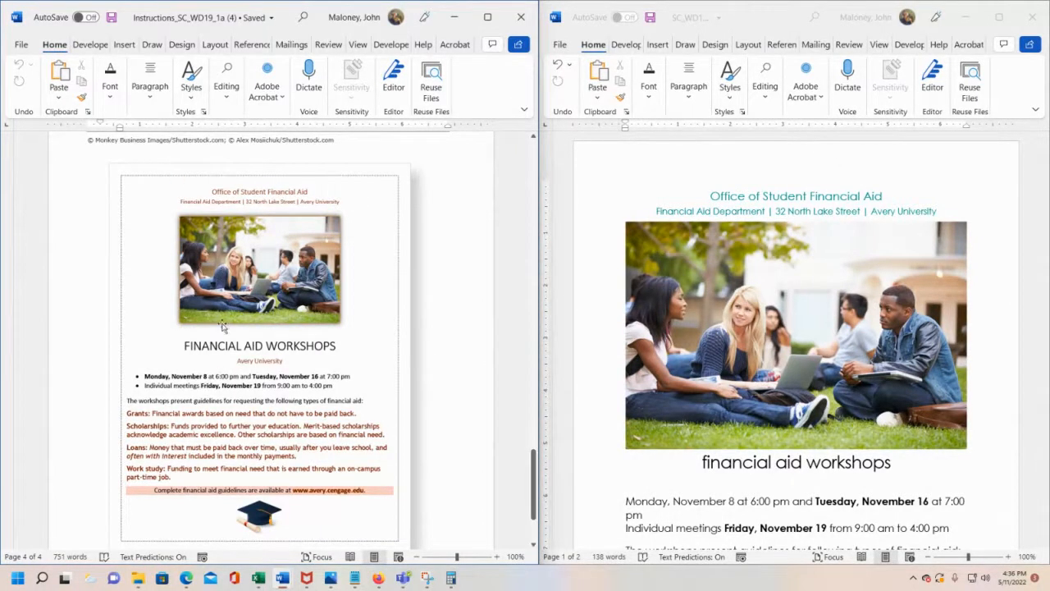
scroll(246, 378, "up", 10)
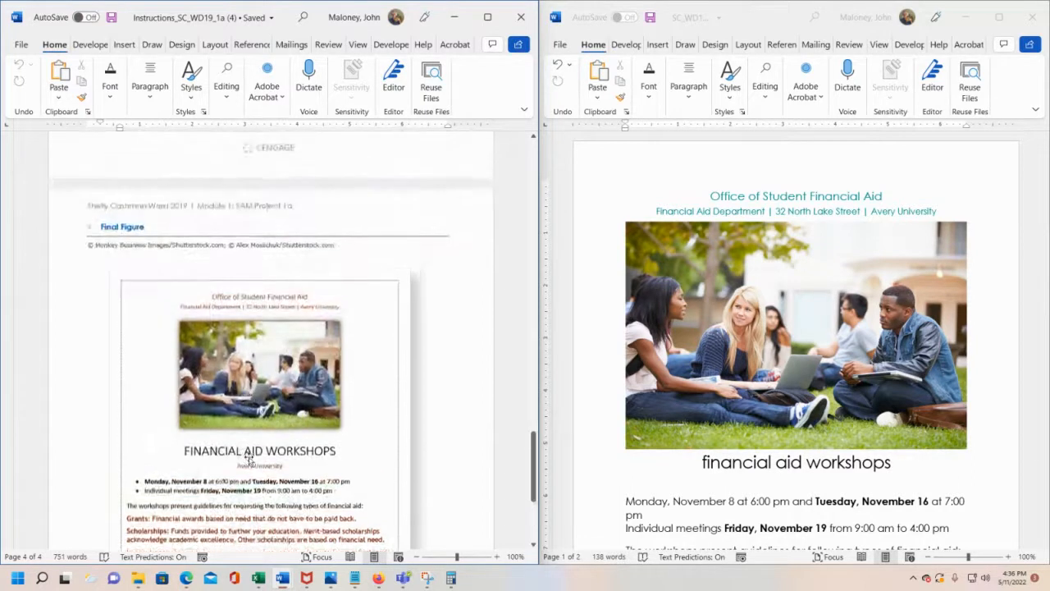
scroll(254, 363, "up", 15)
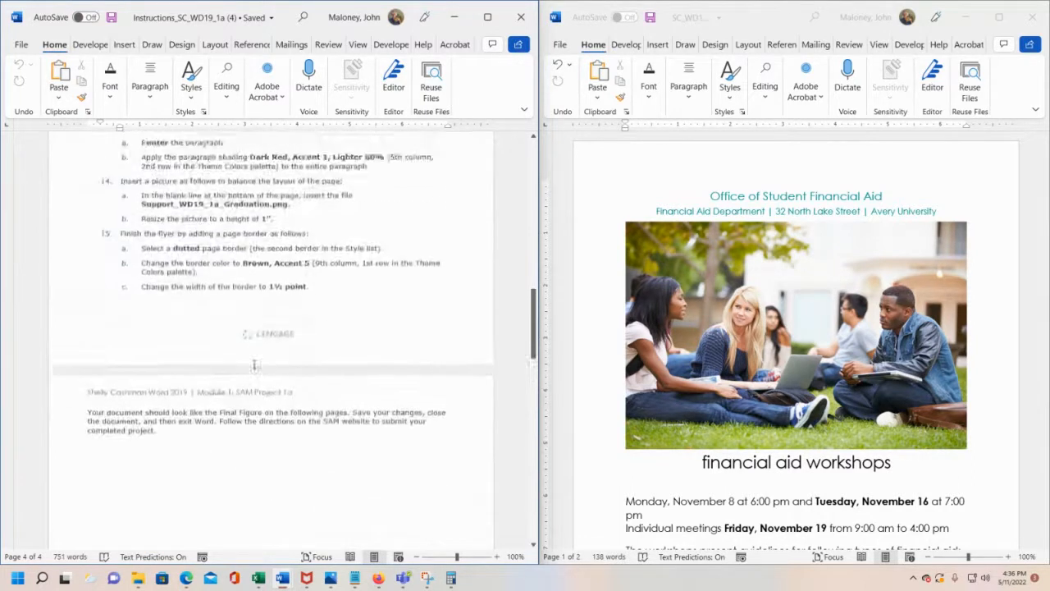
left_click_drag(534, 305, 534, 490)
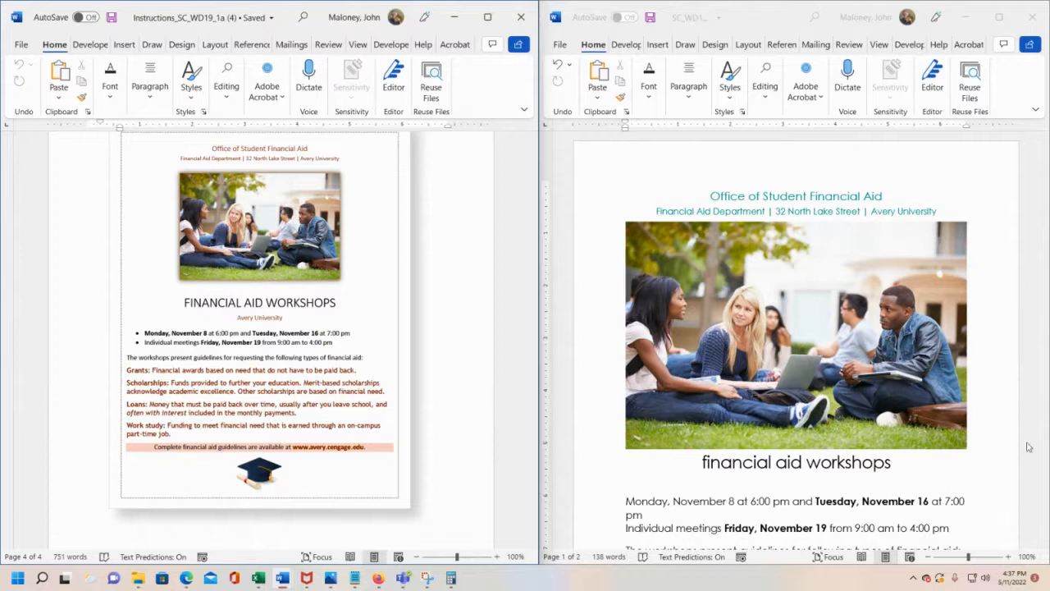
scroll(471, 418, "up", 2)
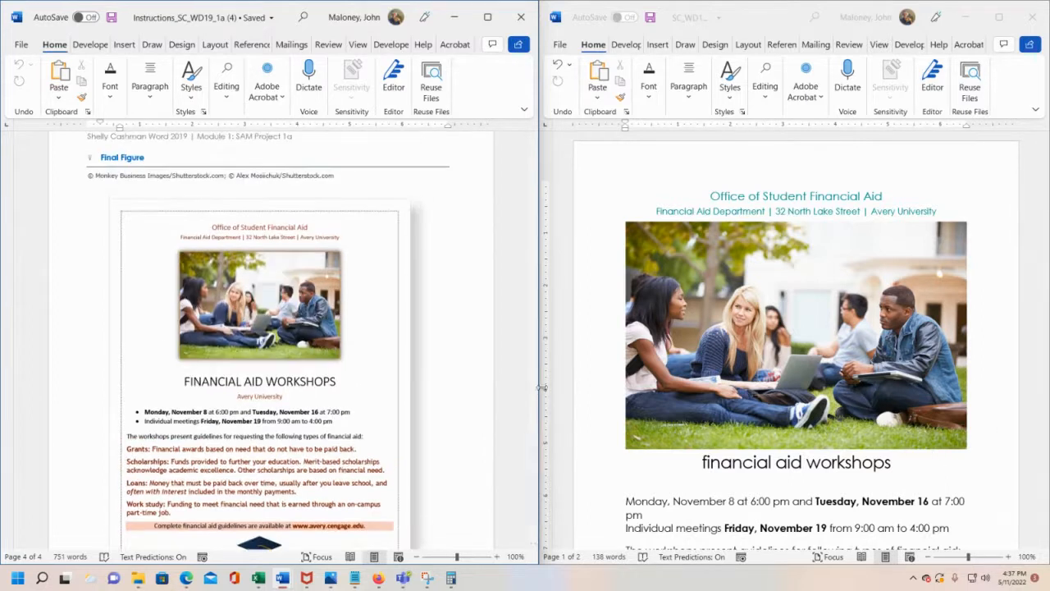
Enlarge the Final Figure to 144% to examine its details, restore 100%, and return to the start of the instructions
left_click(461, 558)
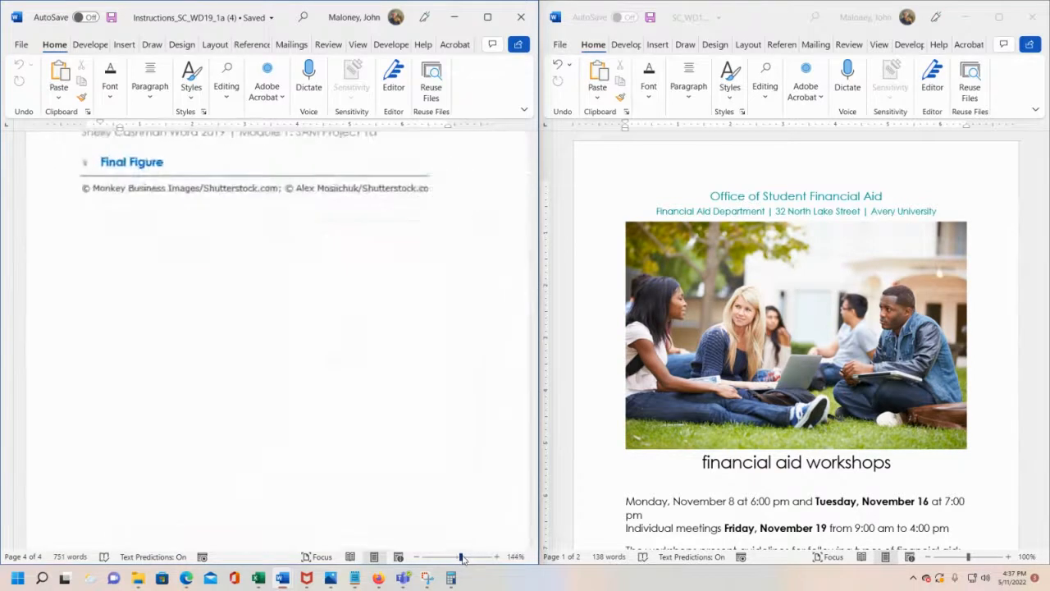
scroll(484, 469, "down", 3)
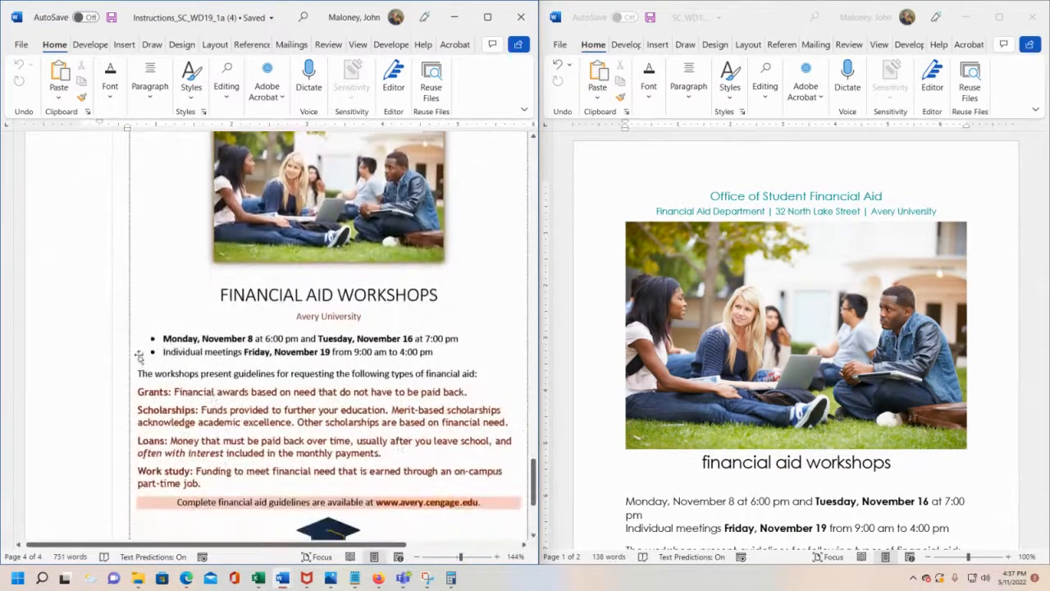
scroll(246, 369, "down", 1)
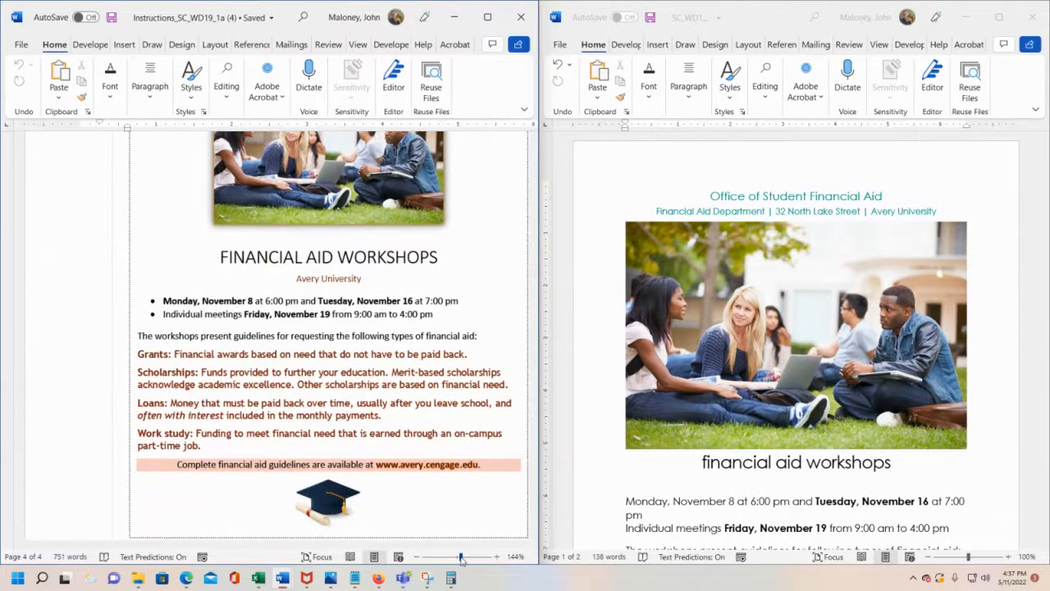
left_click_drag(462, 559, 457, 557)
scroll(464, 389, "up", 3)
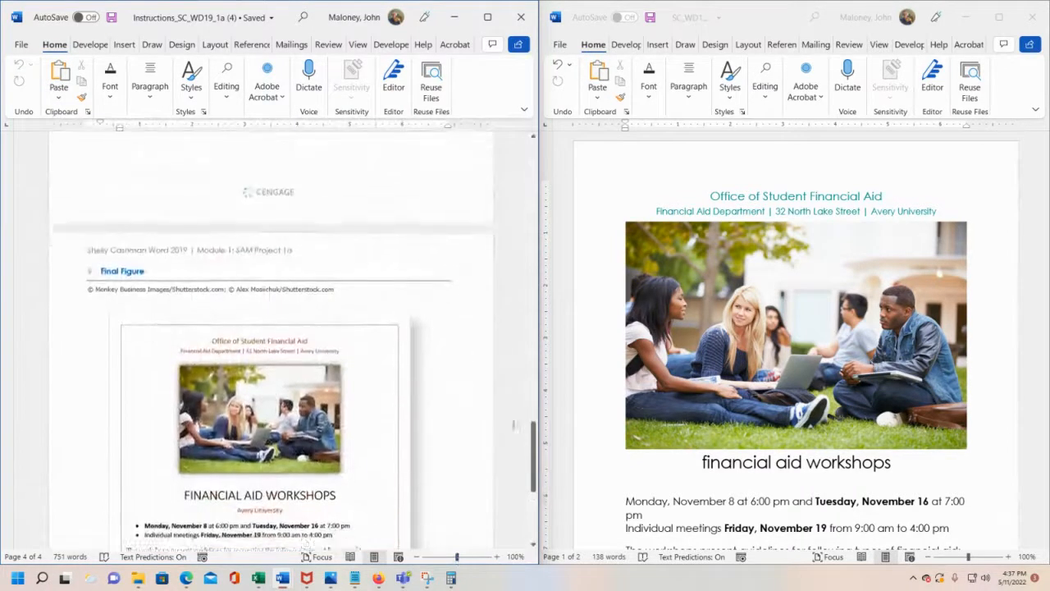
left_click_drag(534, 462, 534, 133)
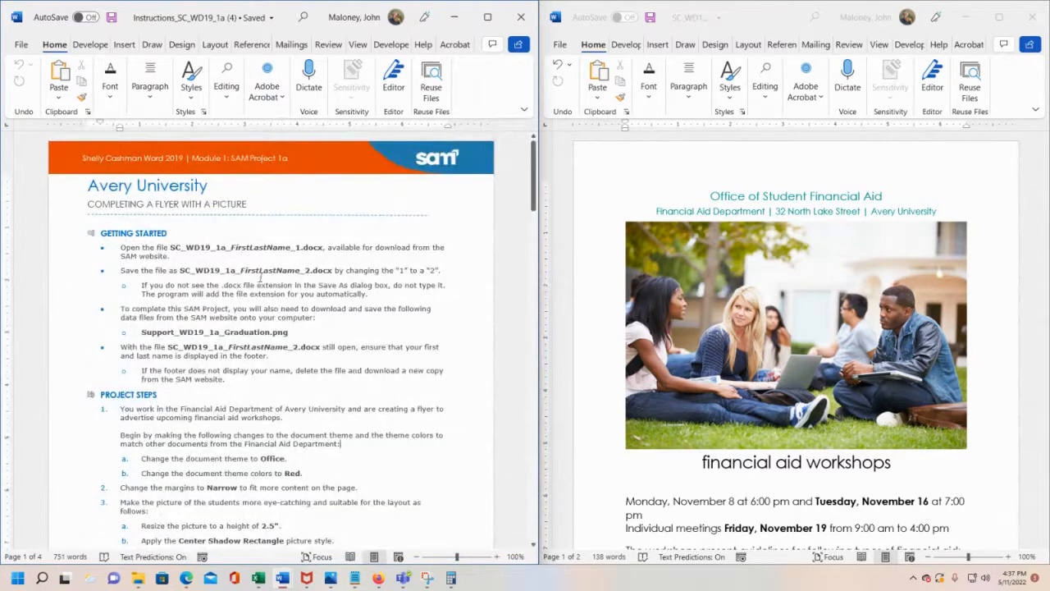
Change the flyer's document theme to Office
scroll(286, 282, "down", 1)
scroll(286, 282, "down", 5)
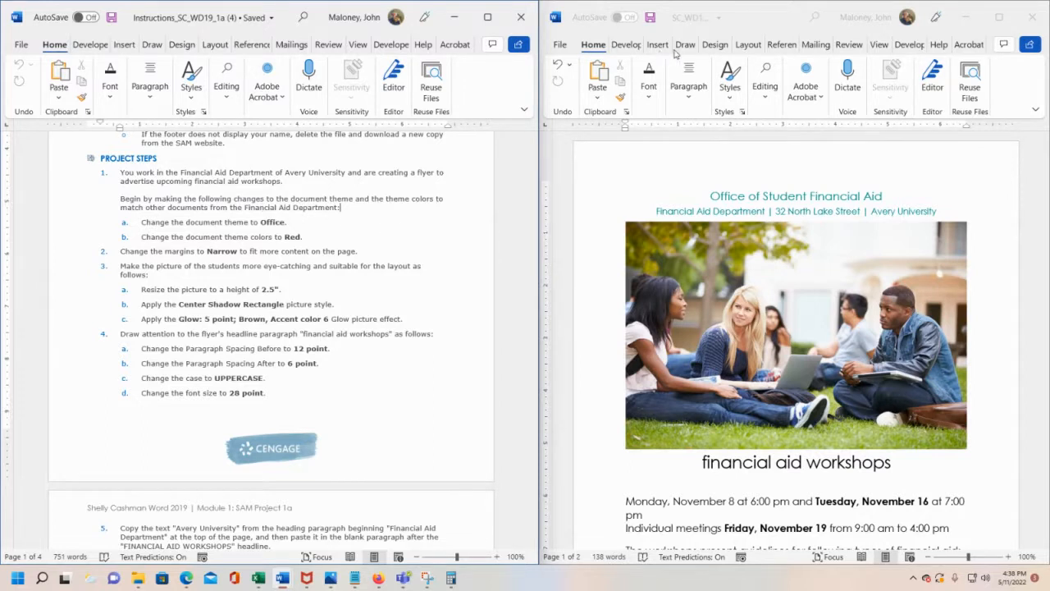
left_click(718, 47)
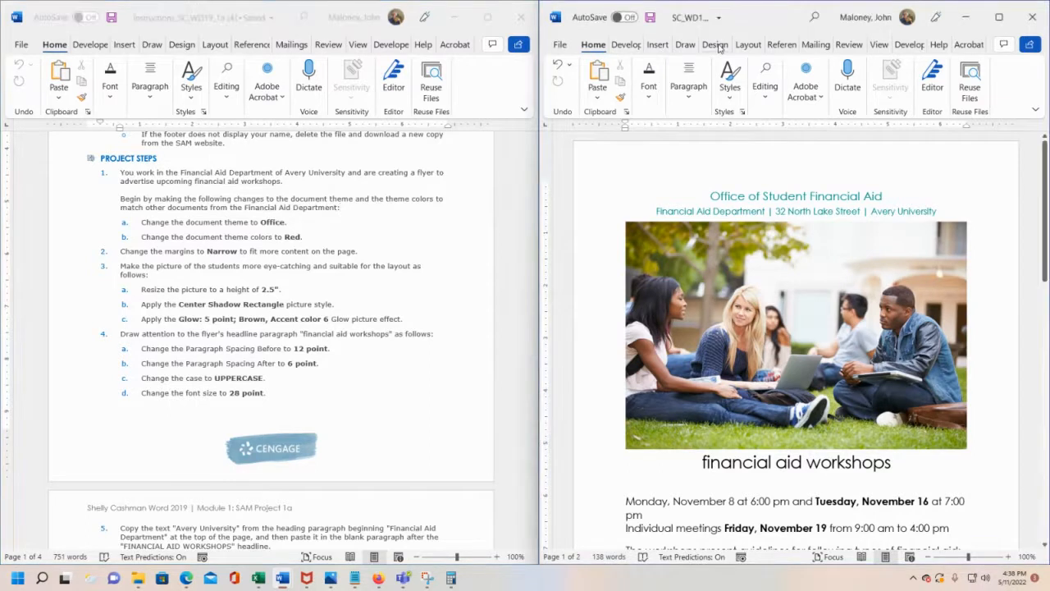
left_click(715, 45)
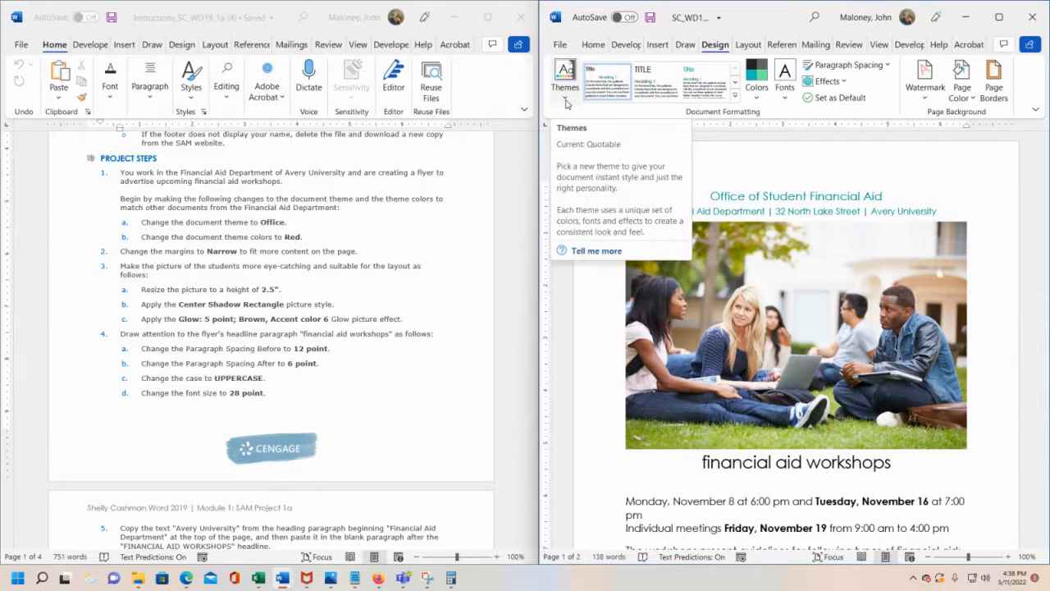
left_click(565, 99)
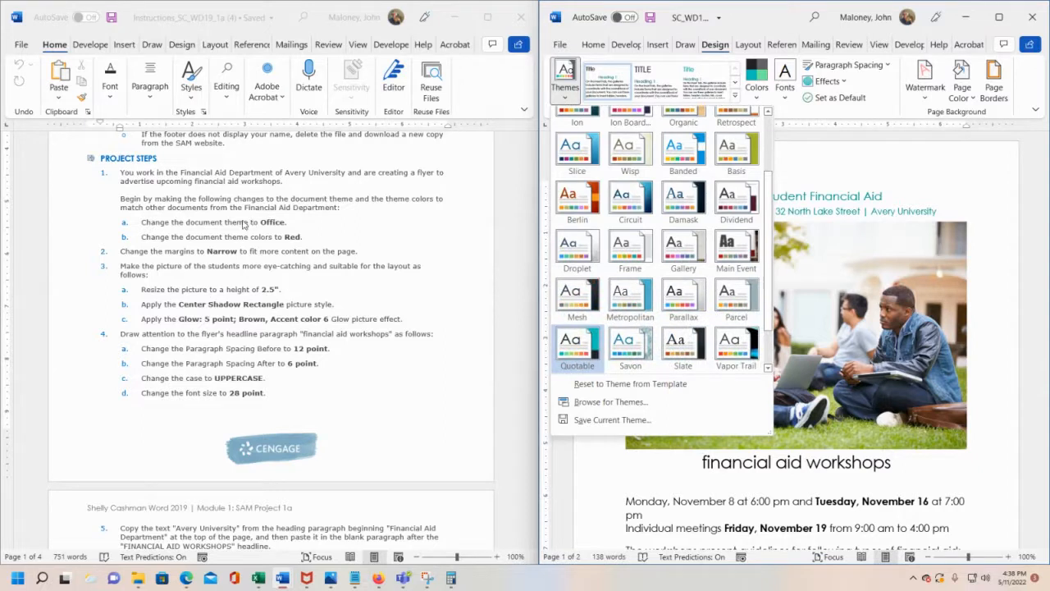
scroll(723, 272, "up", 2)
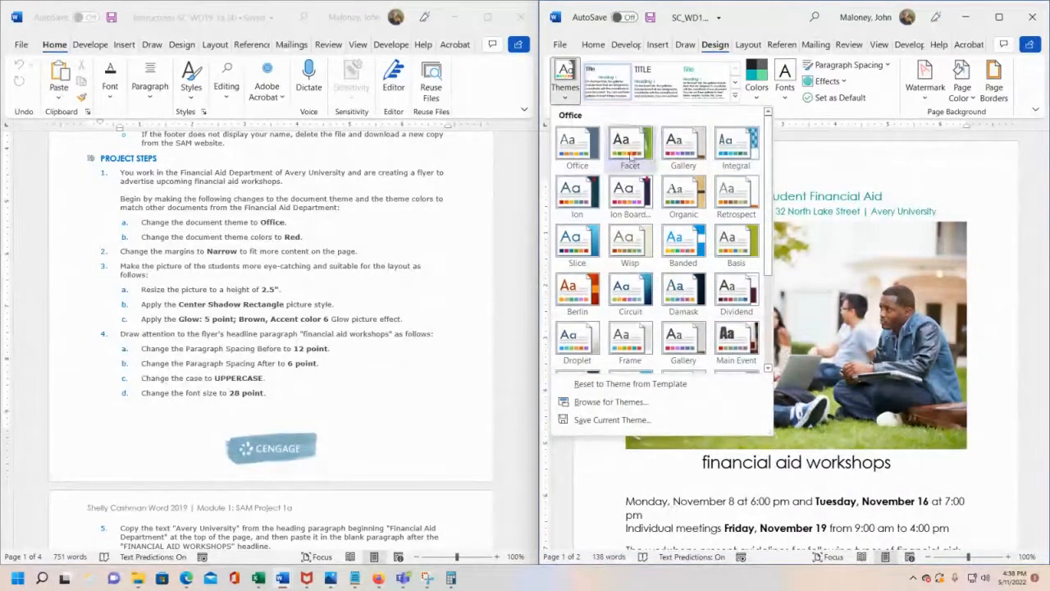
left_click(573, 153)
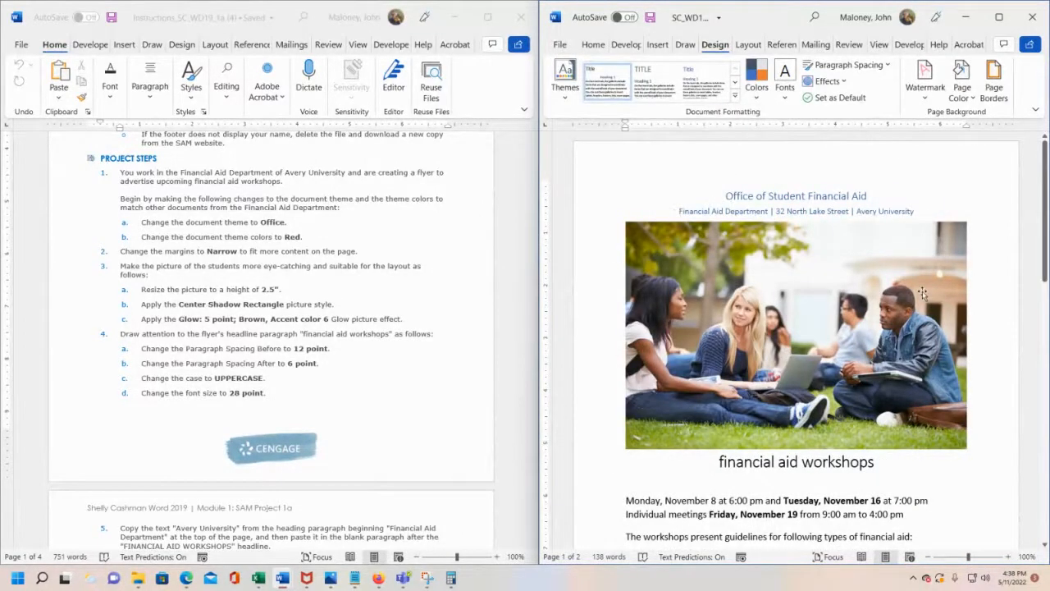
left_click(568, 92)
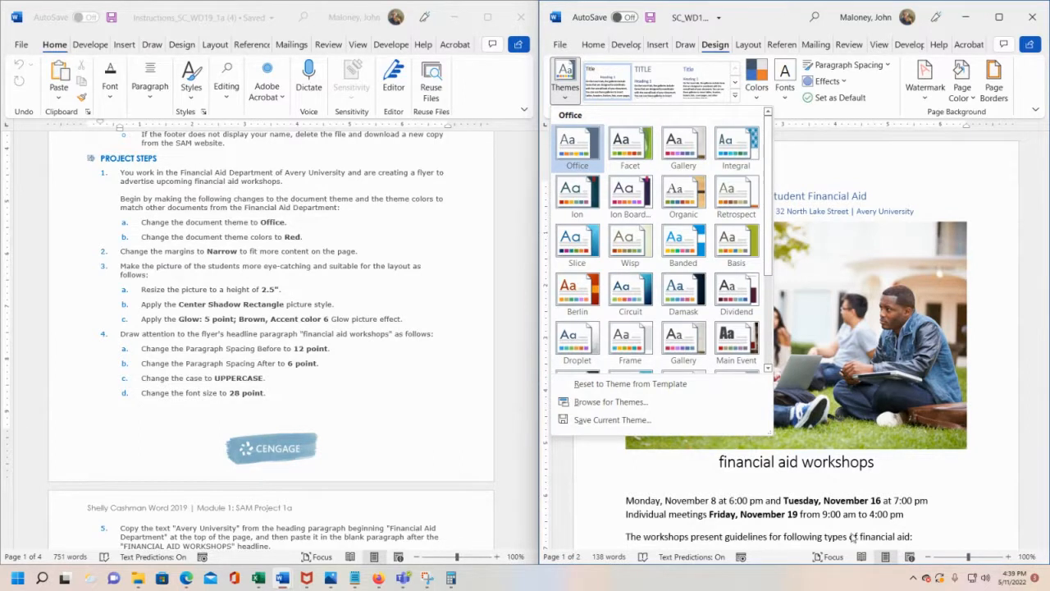
left_click(566, 152)
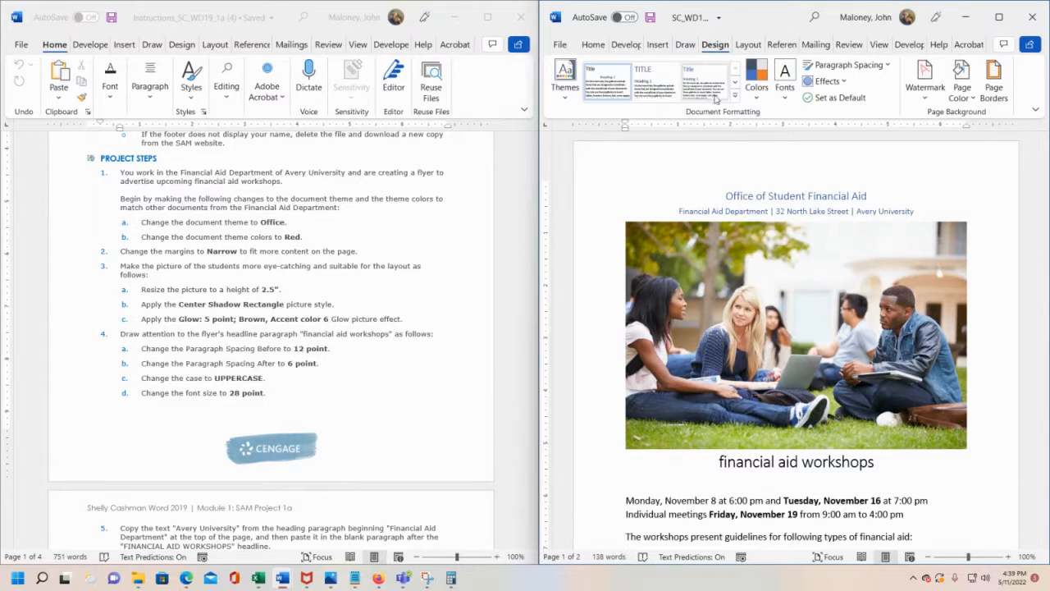
Change the flyer's theme colors to Red and save the document
left_click(758, 97)
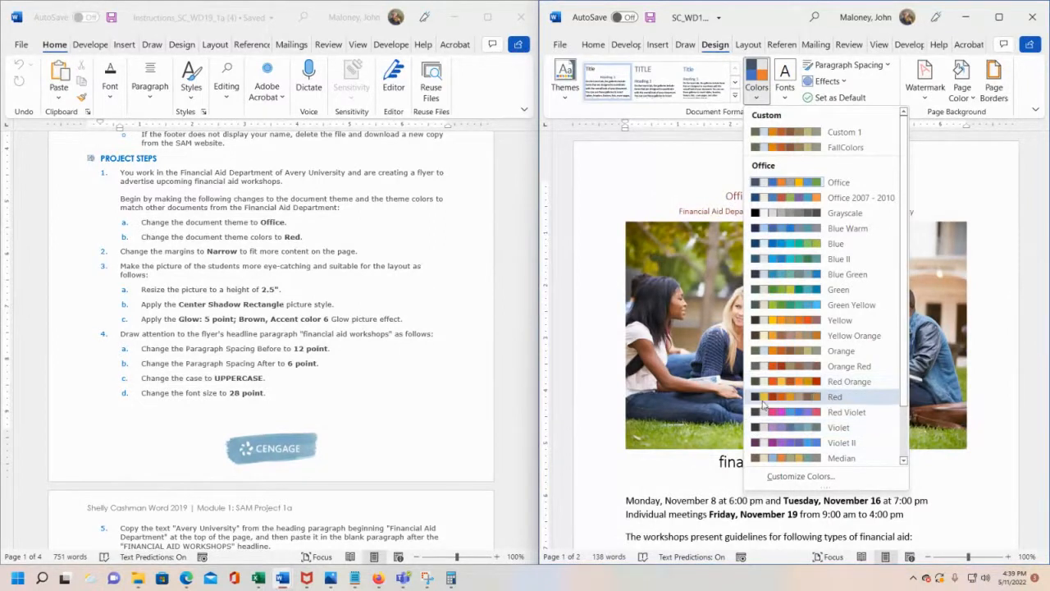
left_click(851, 397)
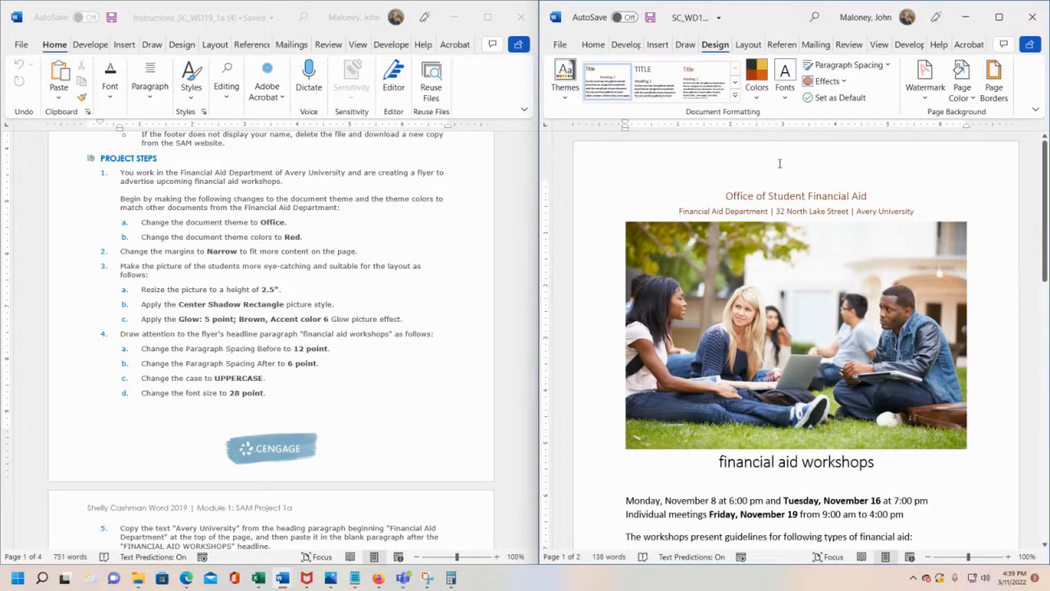
left_click(755, 97)
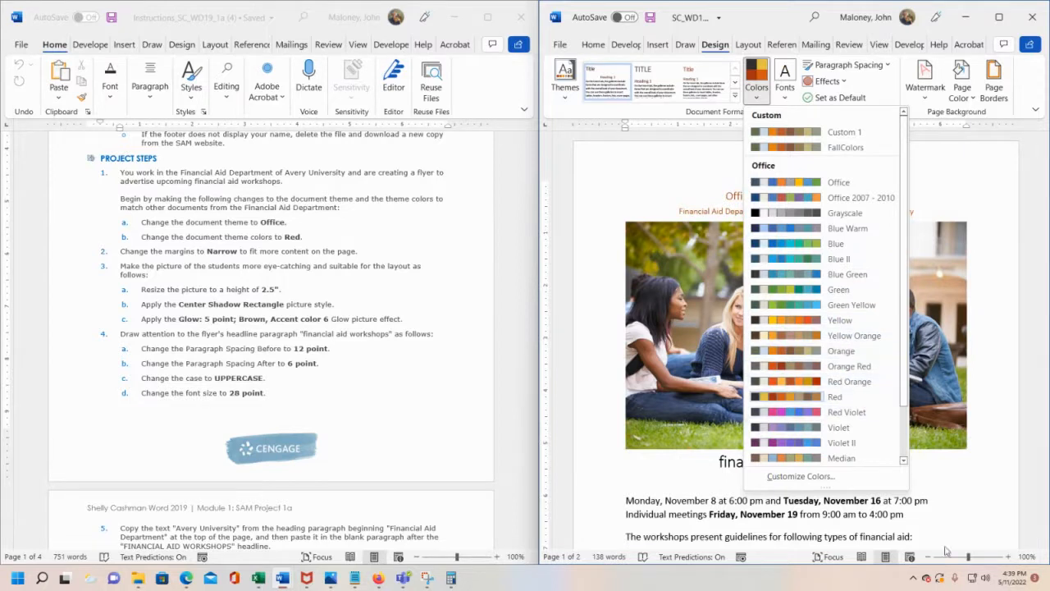
left_click_drag(969, 561, 971, 561)
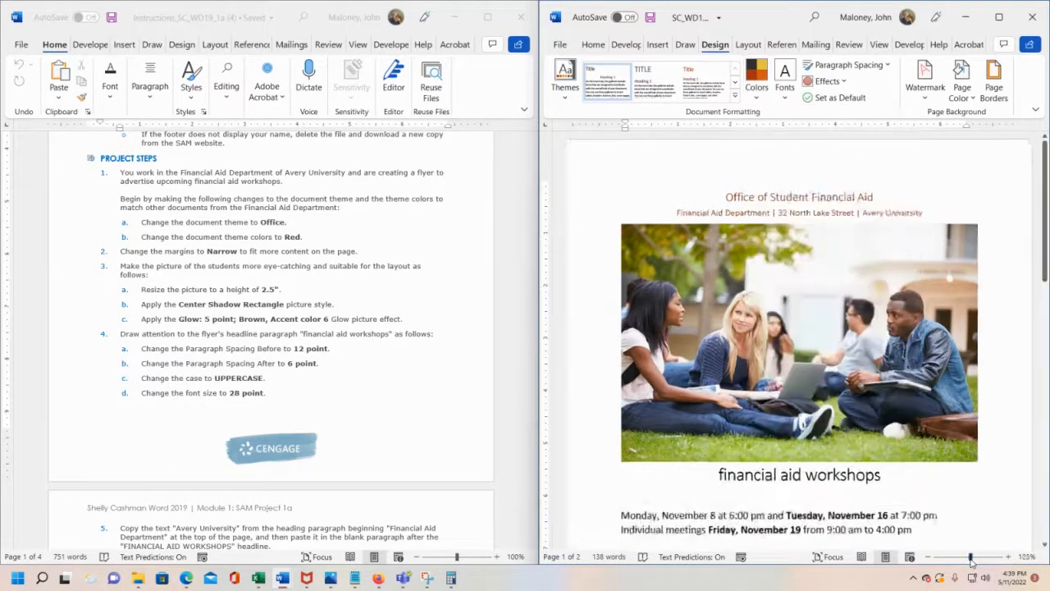
left_click(758, 97)
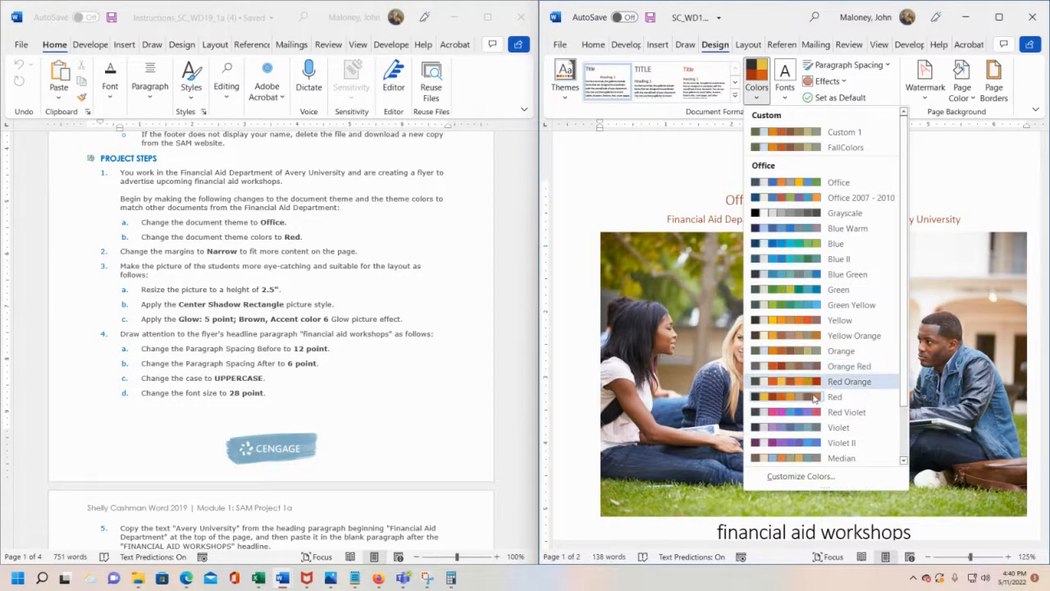
left_click(748, 6)
left_click(650, 18)
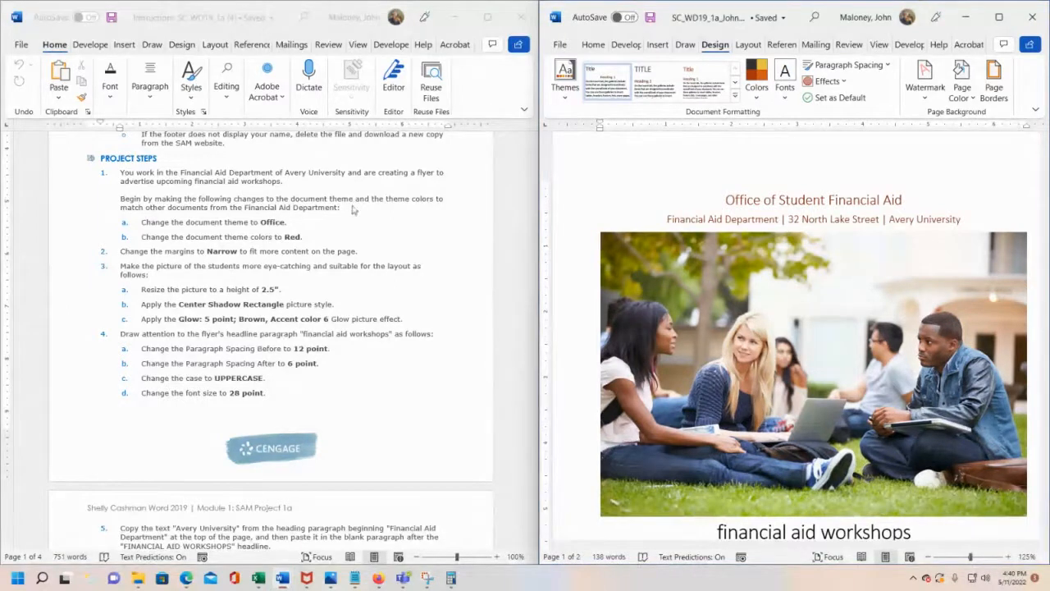
Check the flyer against the Final Figure in the instructions, set its page margins to Narrow, and save it
left_click(747, 46)
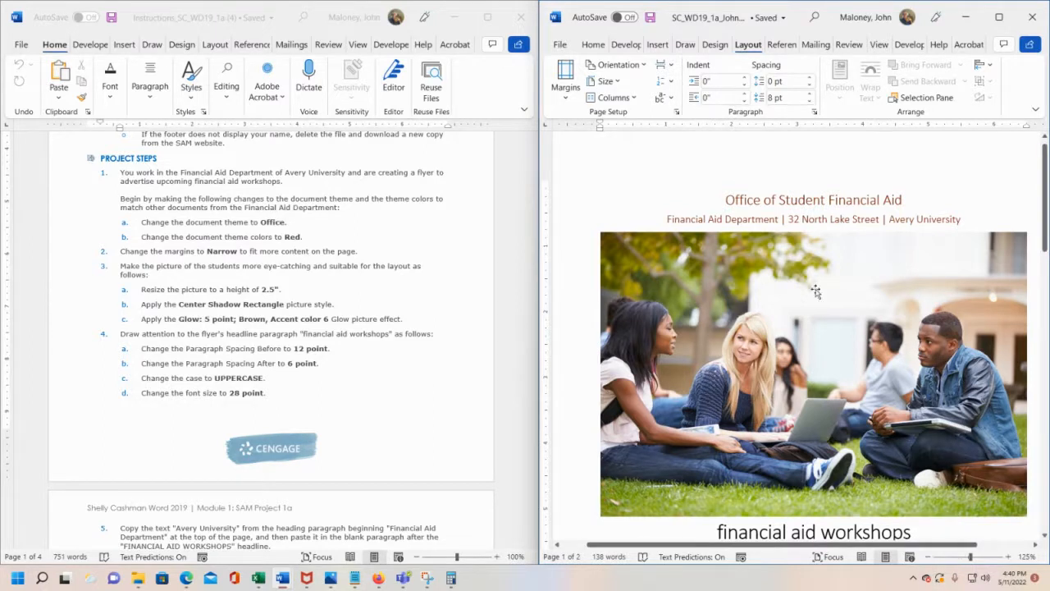
left_click_drag(971, 558, 969, 559)
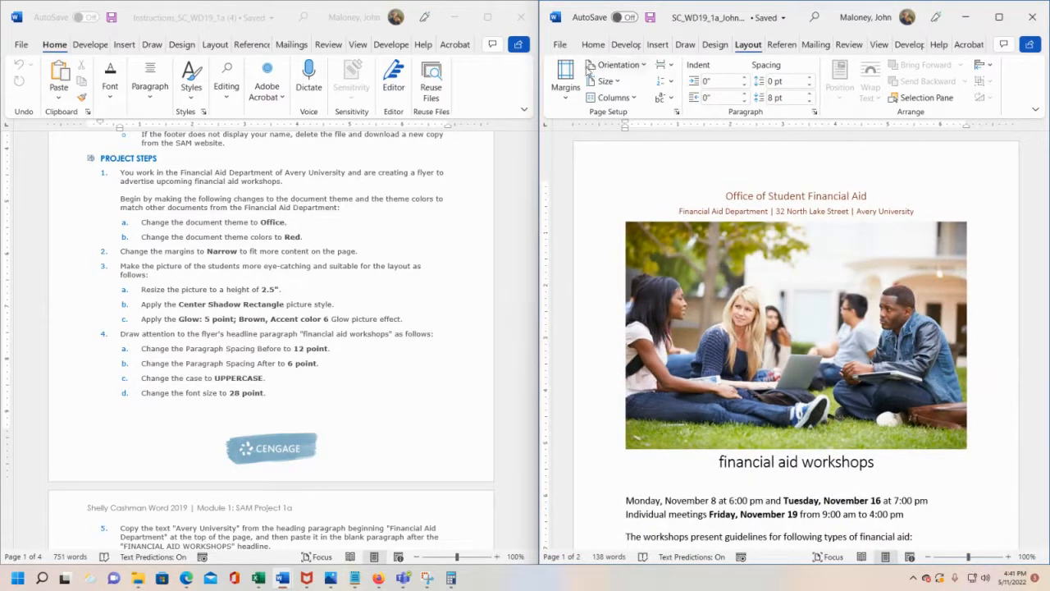
scroll(238, 283, "down", 3)
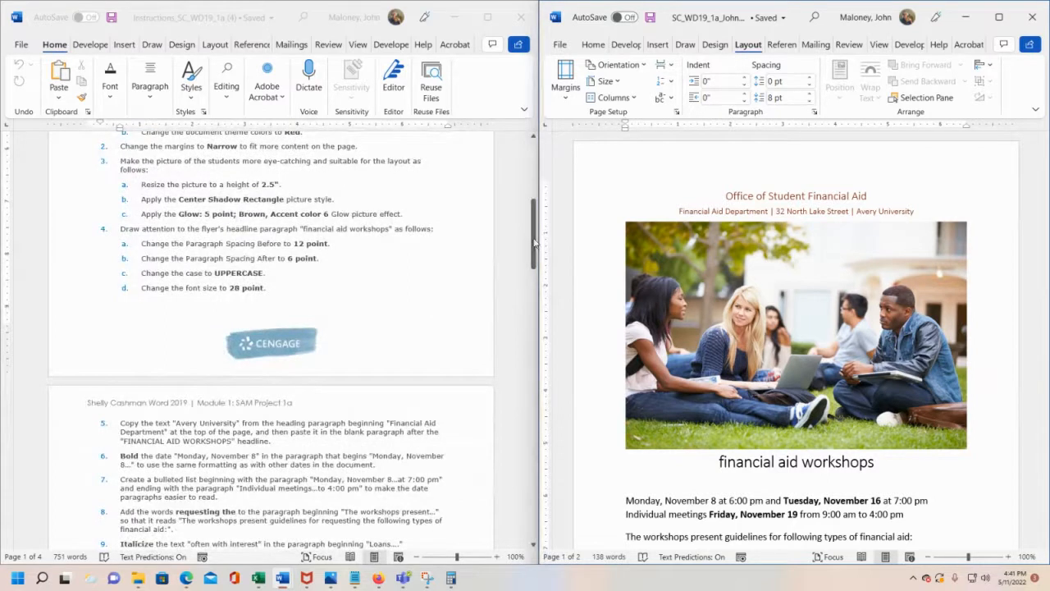
left_click_drag(533, 242, 529, 491)
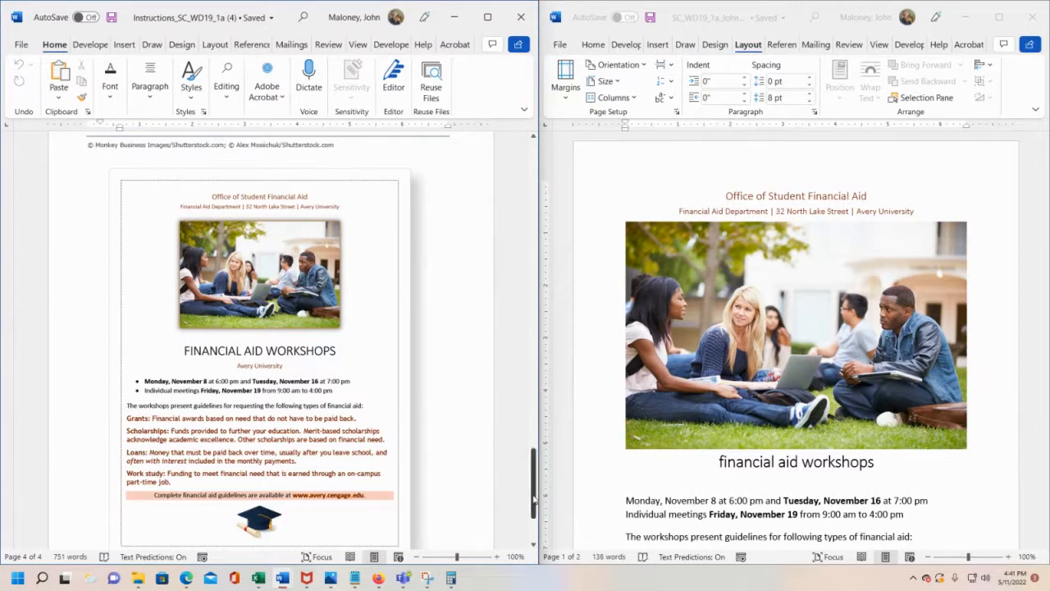
left_click_drag(533, 496, 538, 85)
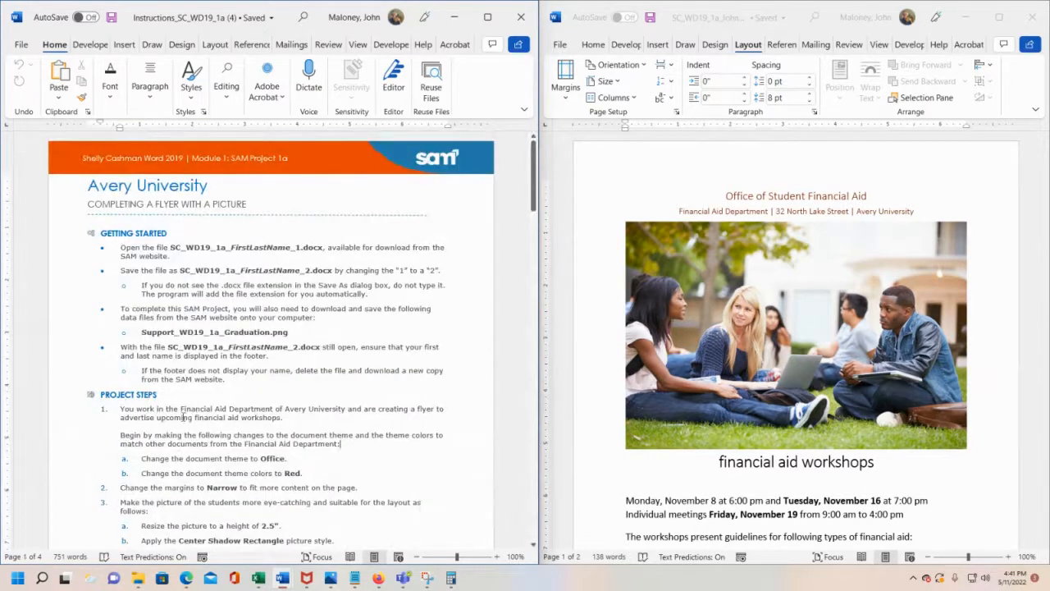
scroll(182, 417, "down", 2)
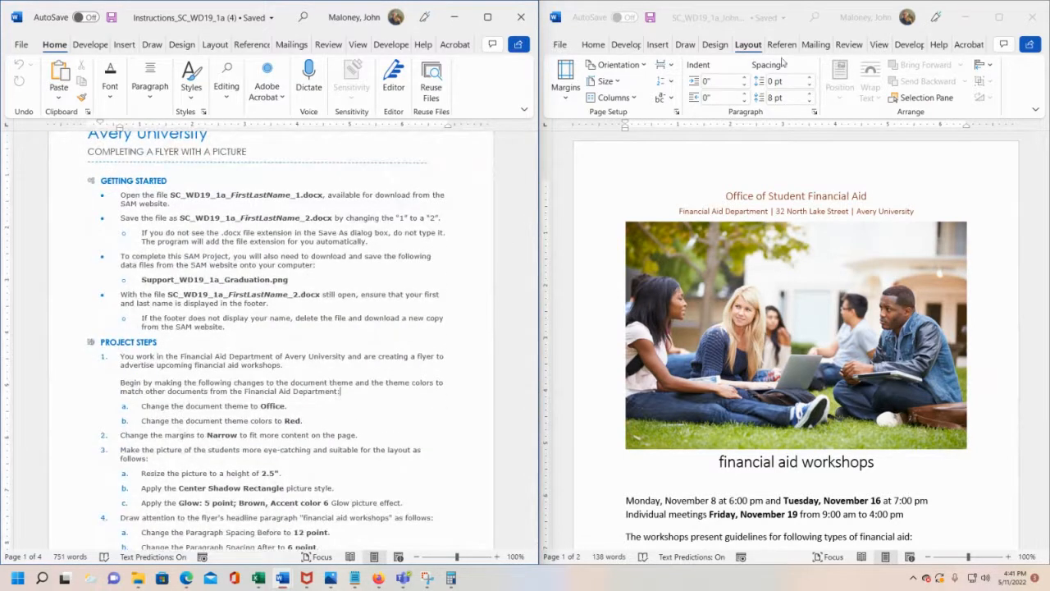
left_click(565, 101)
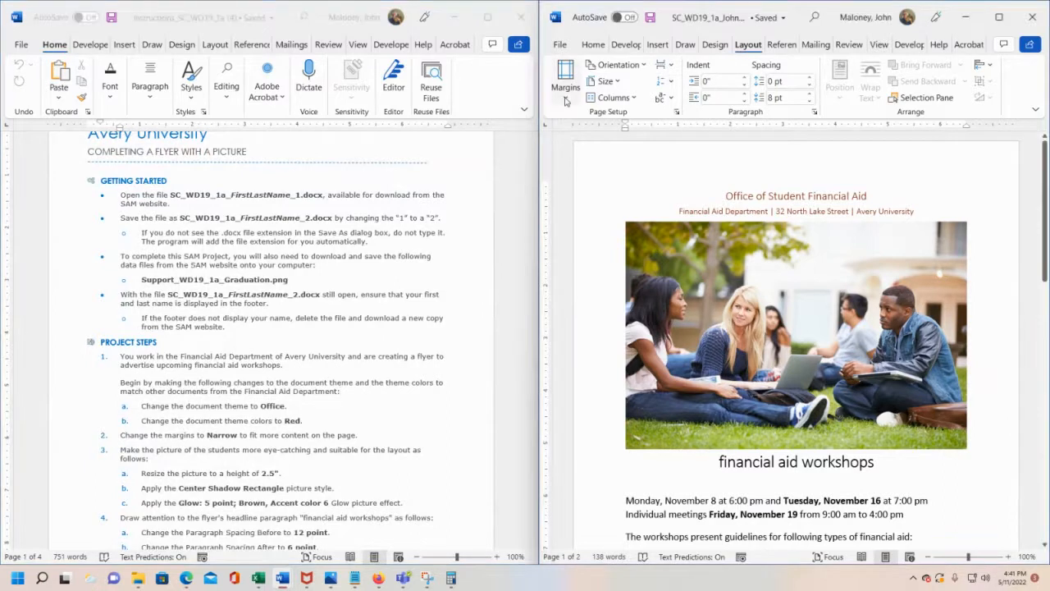
left_click(565, 99)
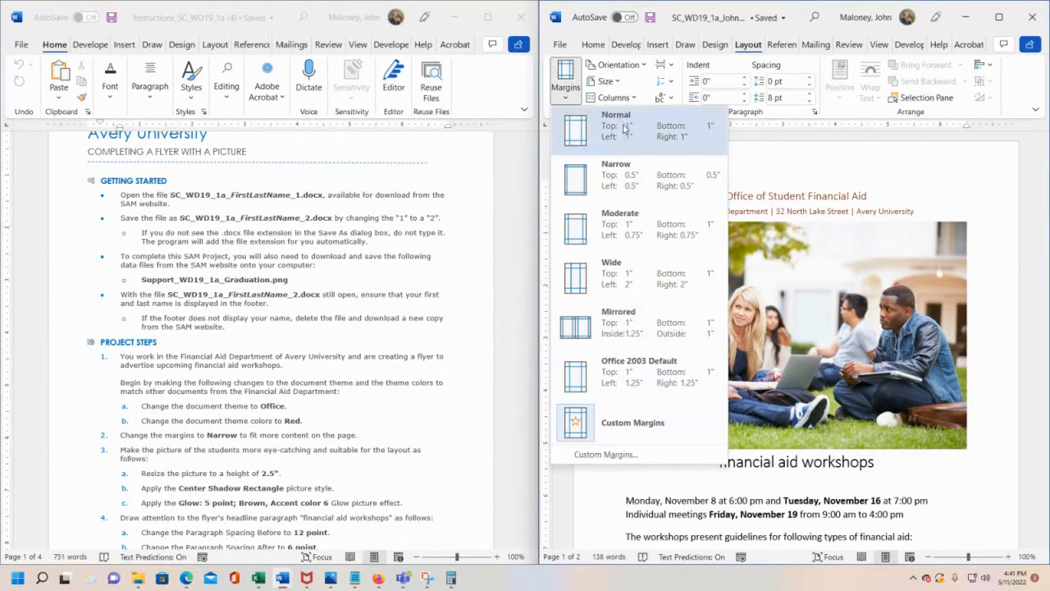
left_click(610, 180)
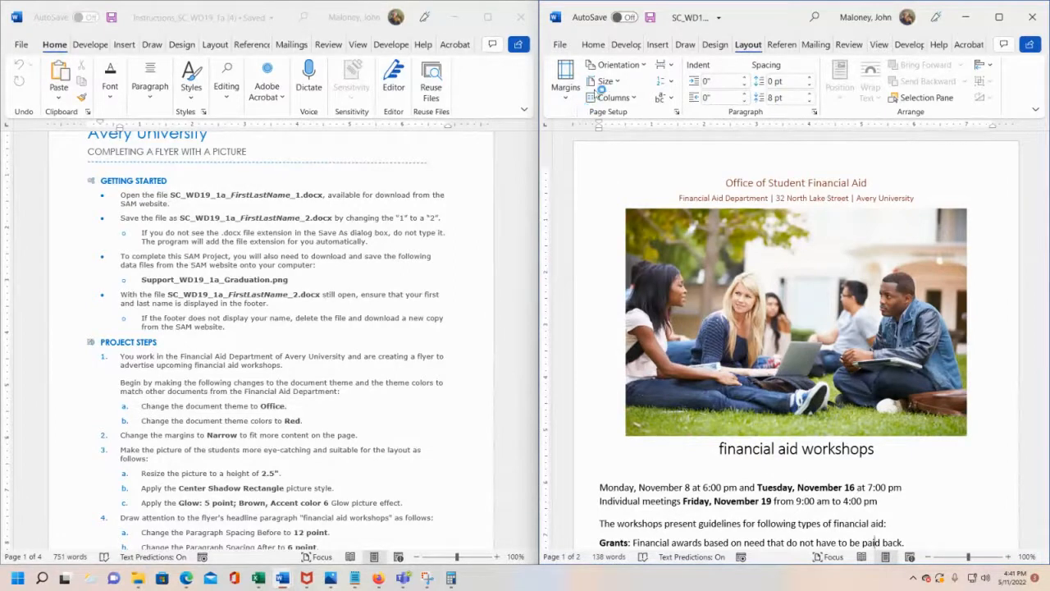
left_click(649, 18)
left_click(569, 97)
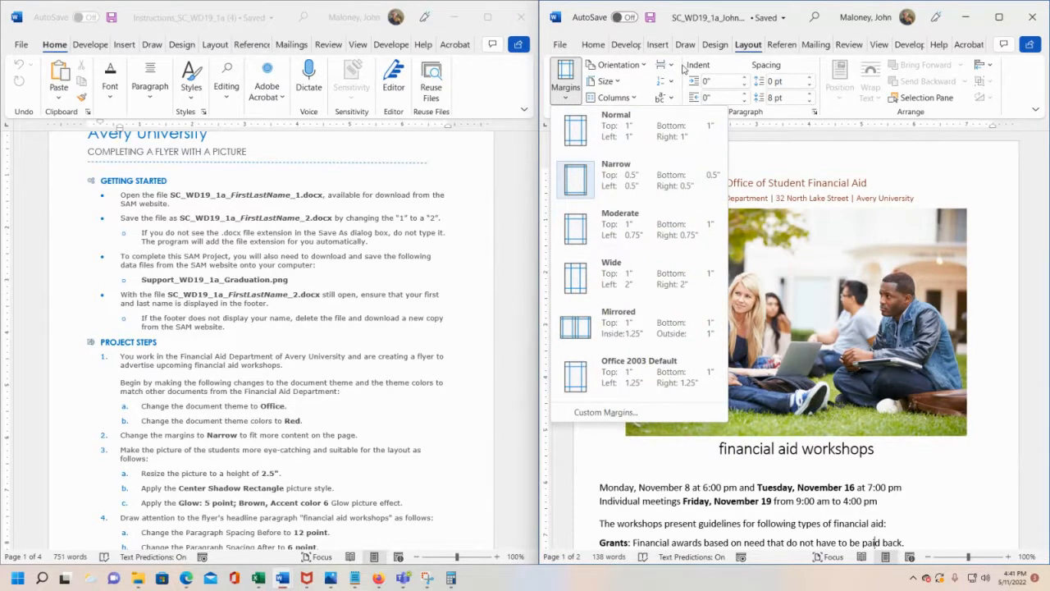
left_click(683, 8)
left_click(650, 24)
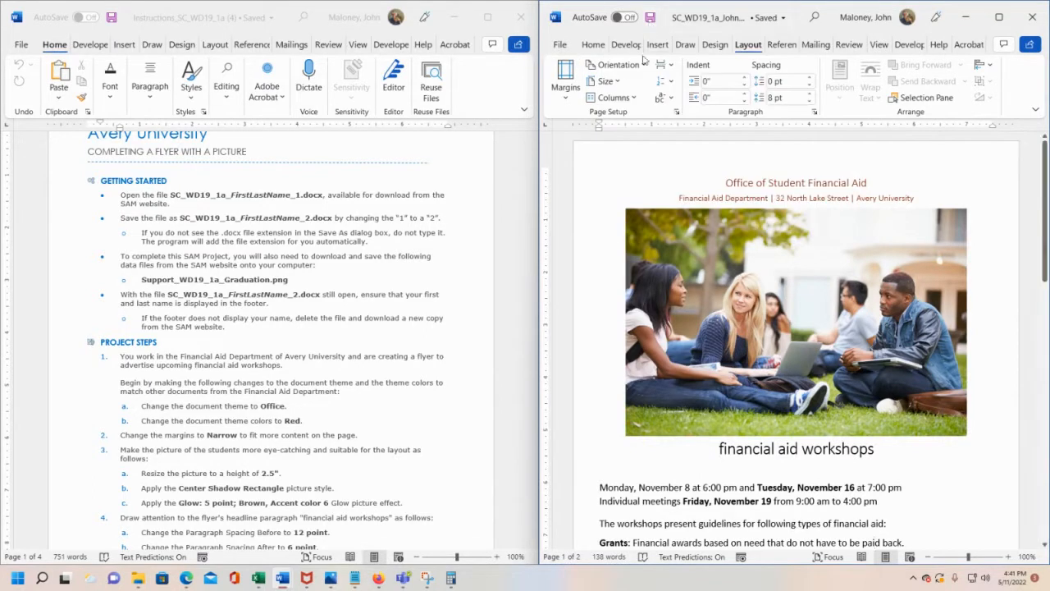
Review project step 3 in the instructions, widen the flyer's window beside them, and select the picture of the students
scroll(158, 361, "down", 3)
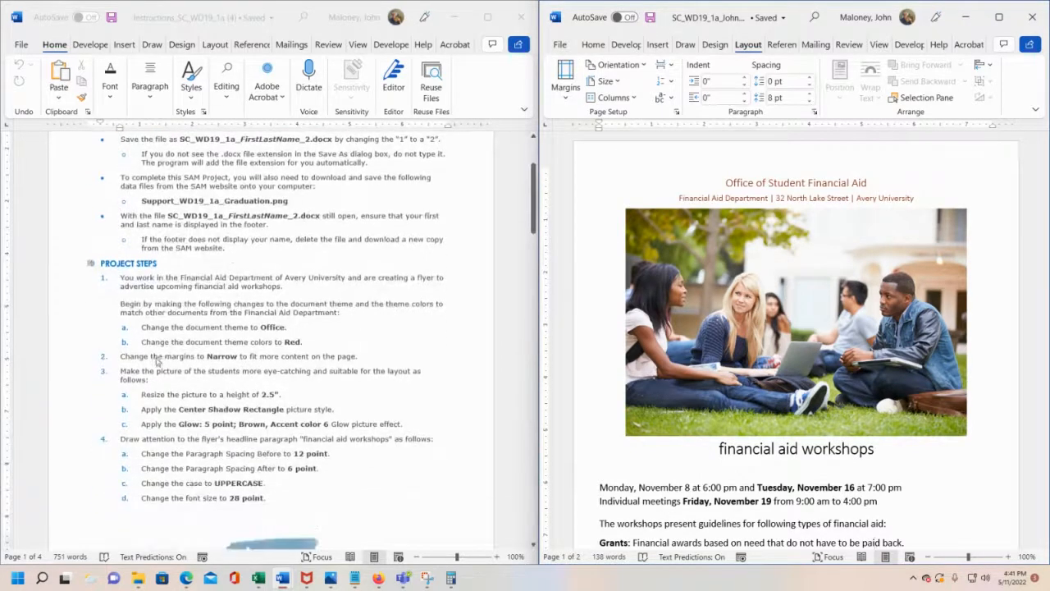
scroll(158, 361, "down", 2)
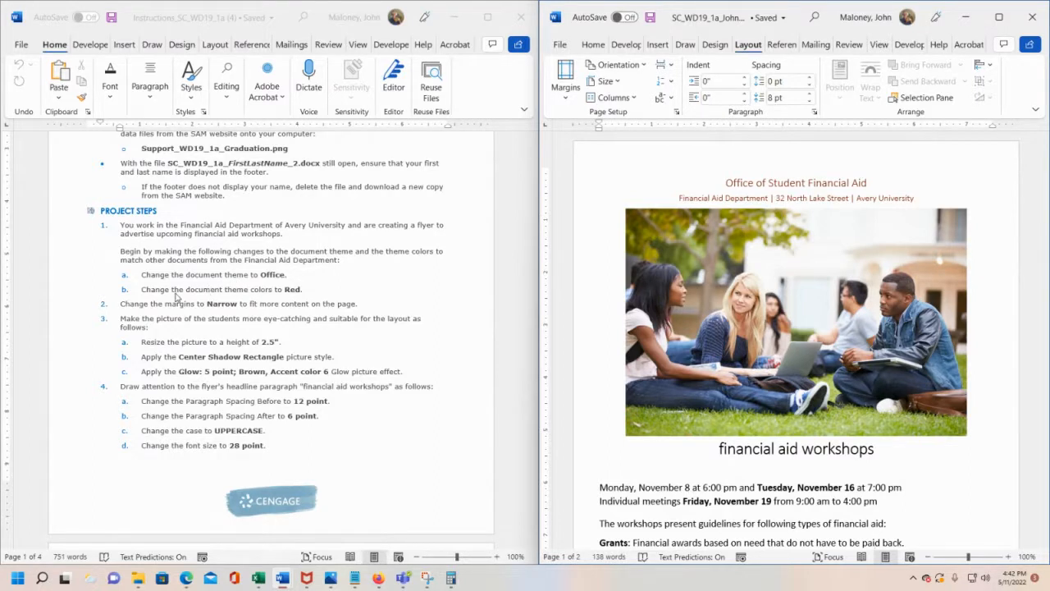
scroll(205, 307, "down", 1)
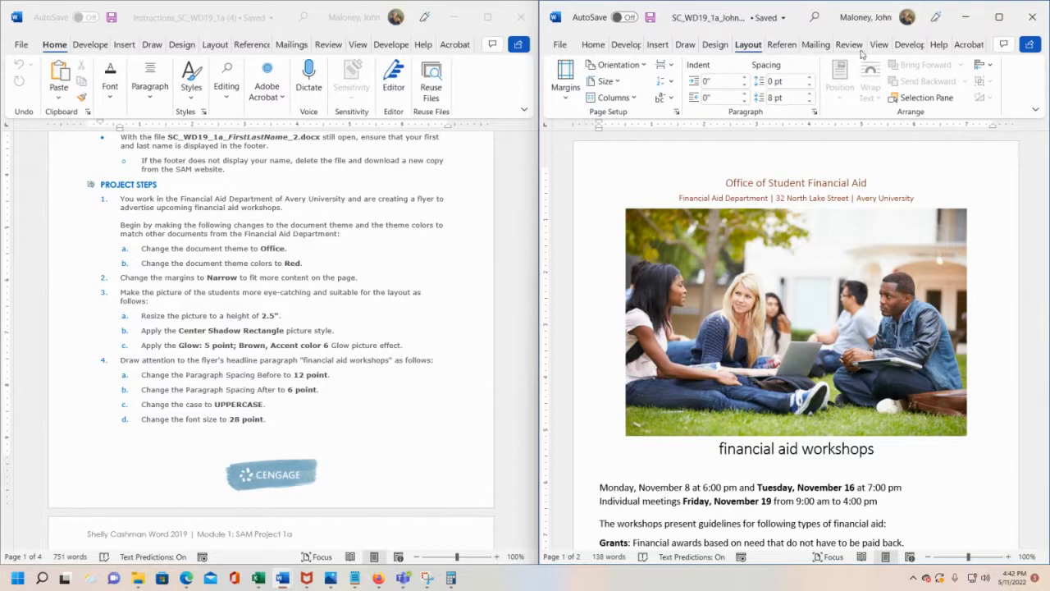
left_click(683, 274)
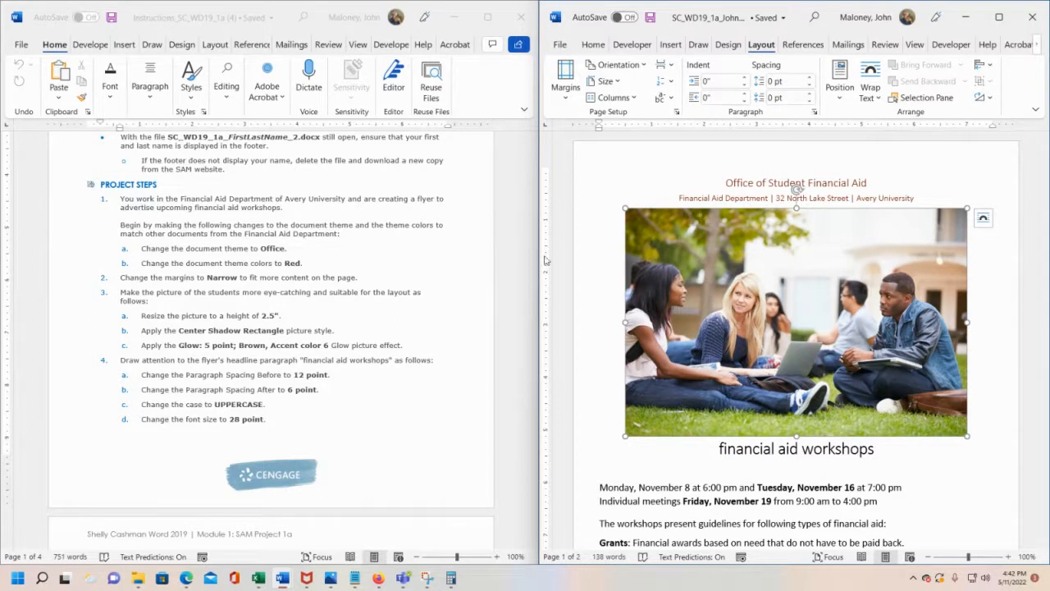
mouse_move(537, 240)
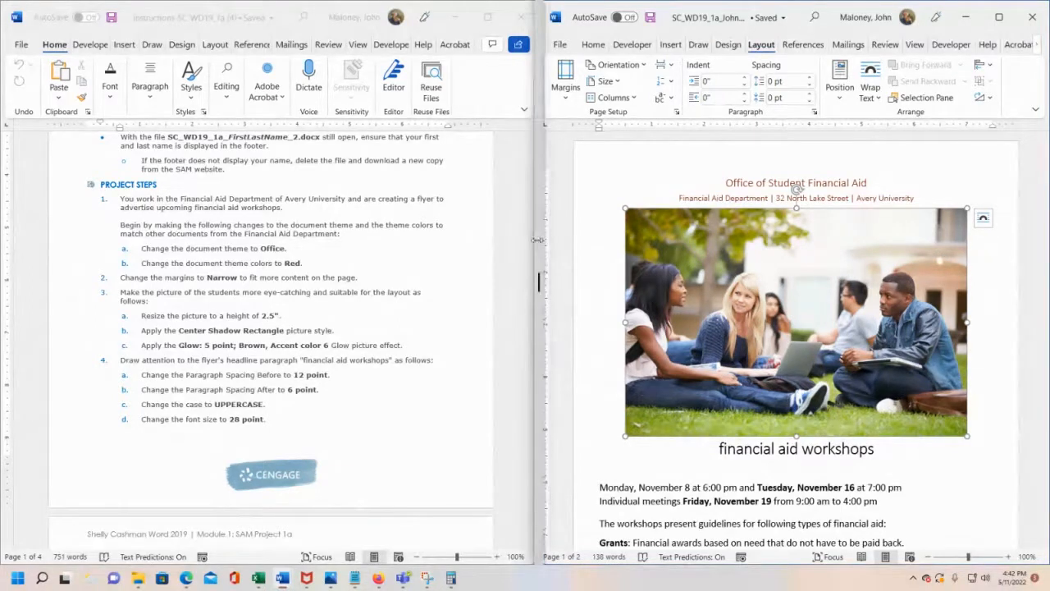
left_click_drag(537, 240, 305, 240)
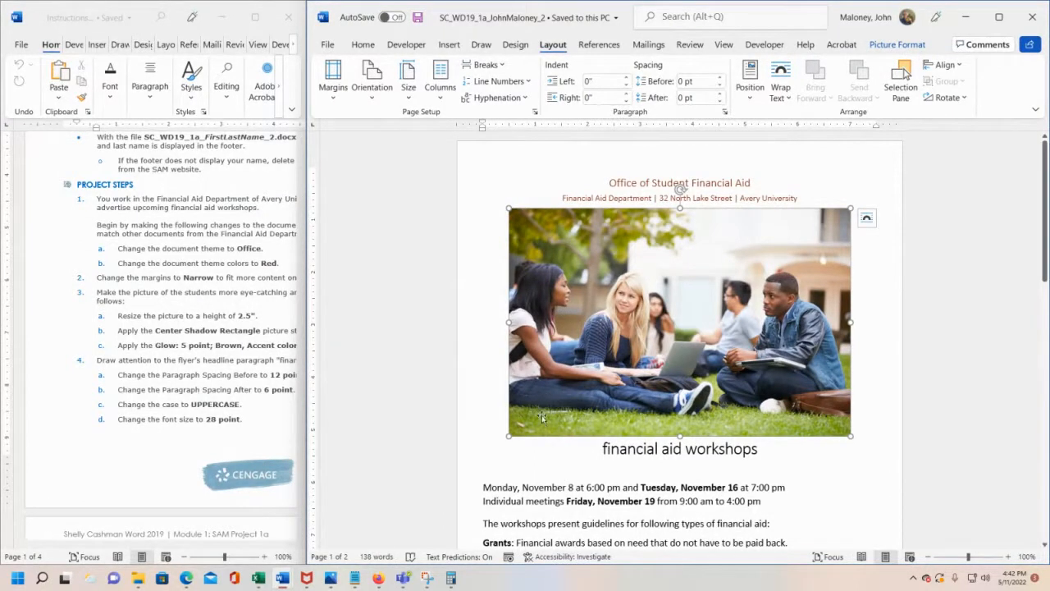
left_click(534, 516)
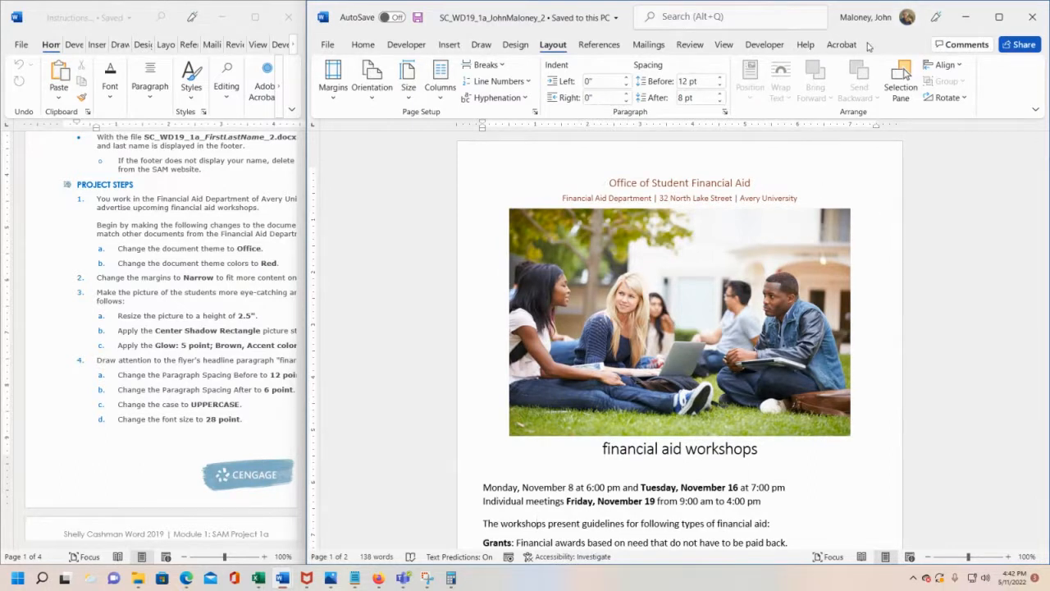
left_click(574, 306)
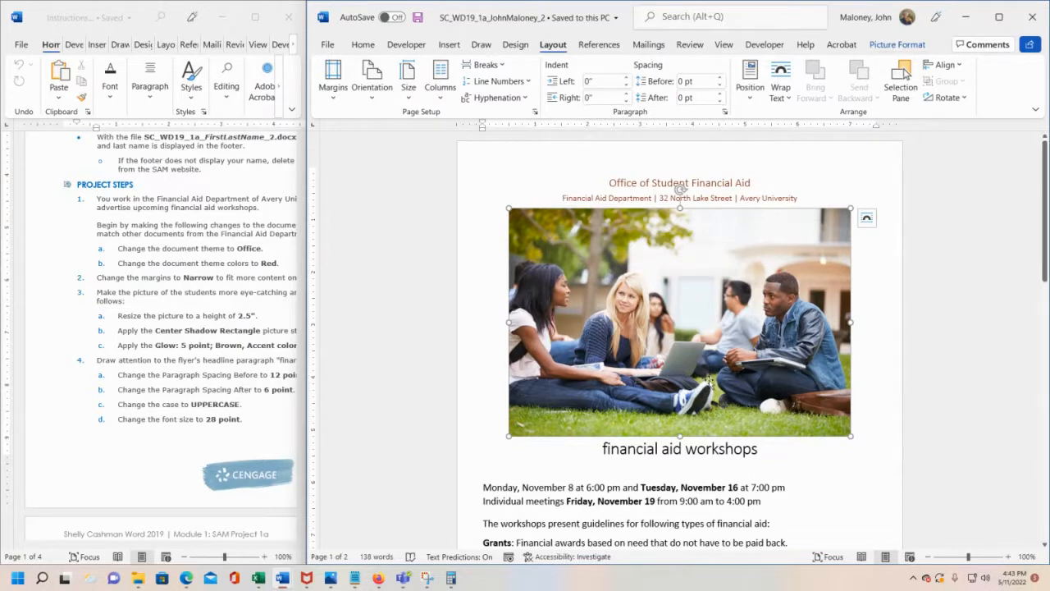
left_click(206, 329)
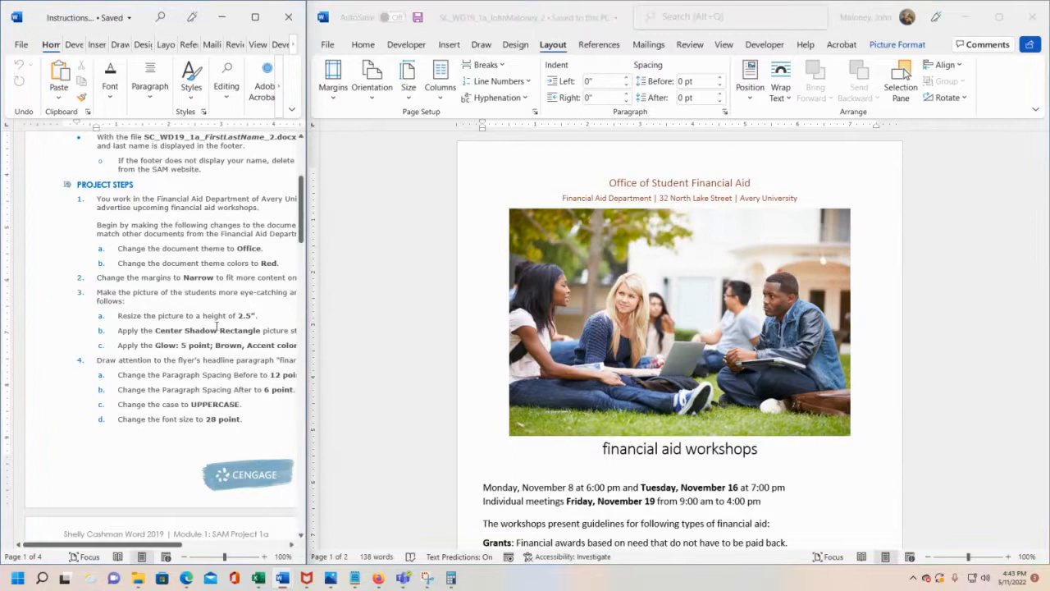
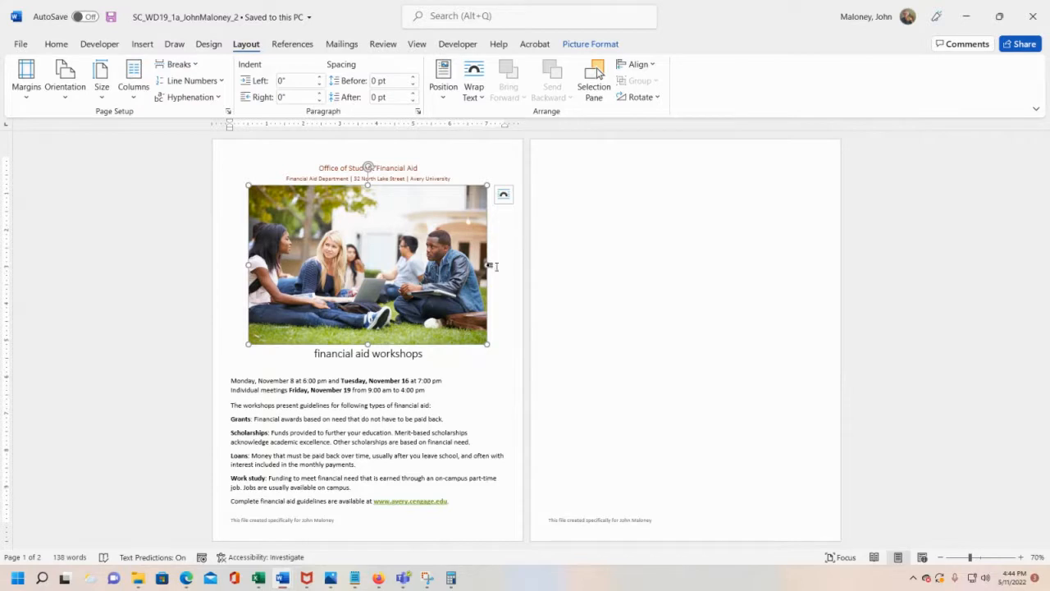
Arrange the flyer's window beside the instructions so the project steps are readable, with the picture's formatting options available
left_click(593, 45)
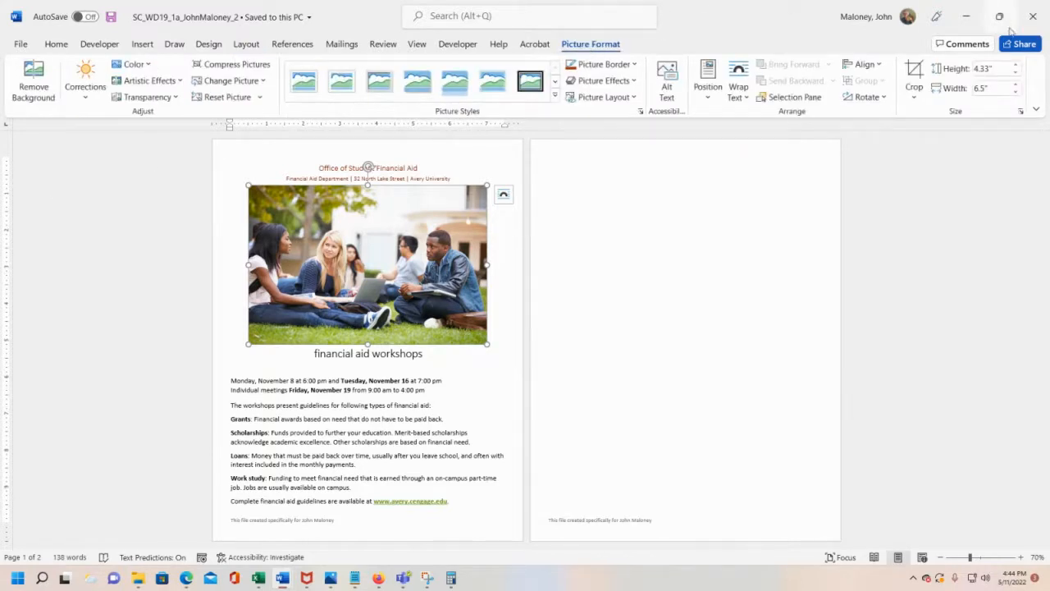
mouse_move(1001, 24)
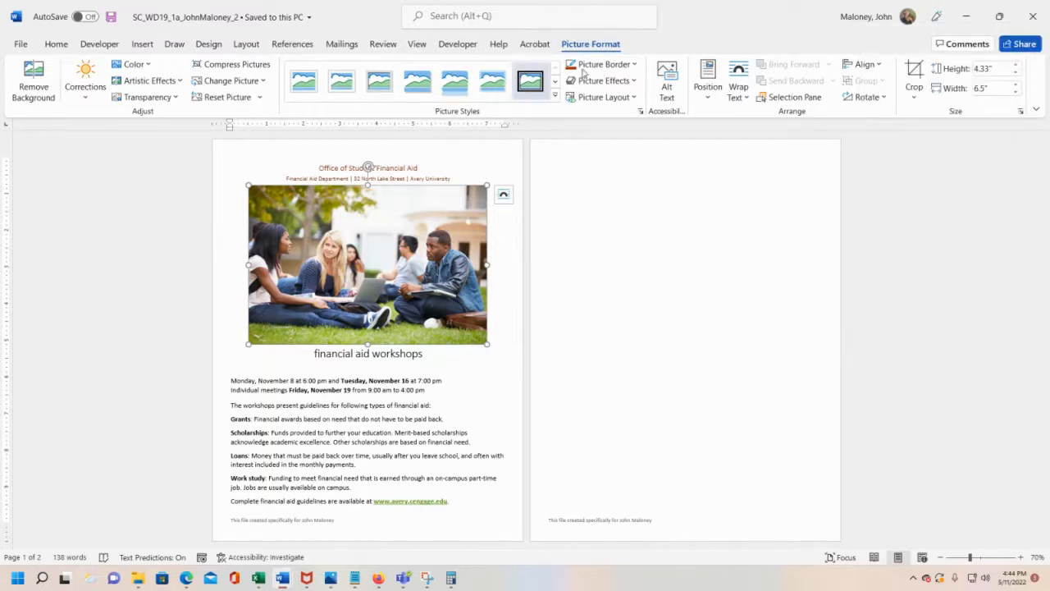
left_click(999, 16)
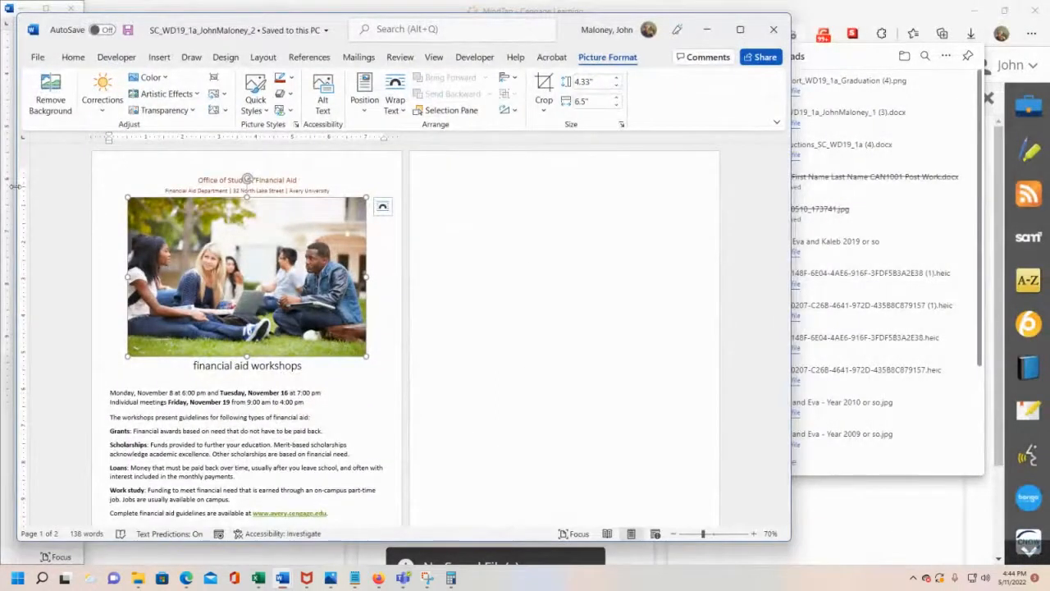
left_click_drag(16, 186, 120, 188)
left_click_drag(467, 29, 1049, 99)
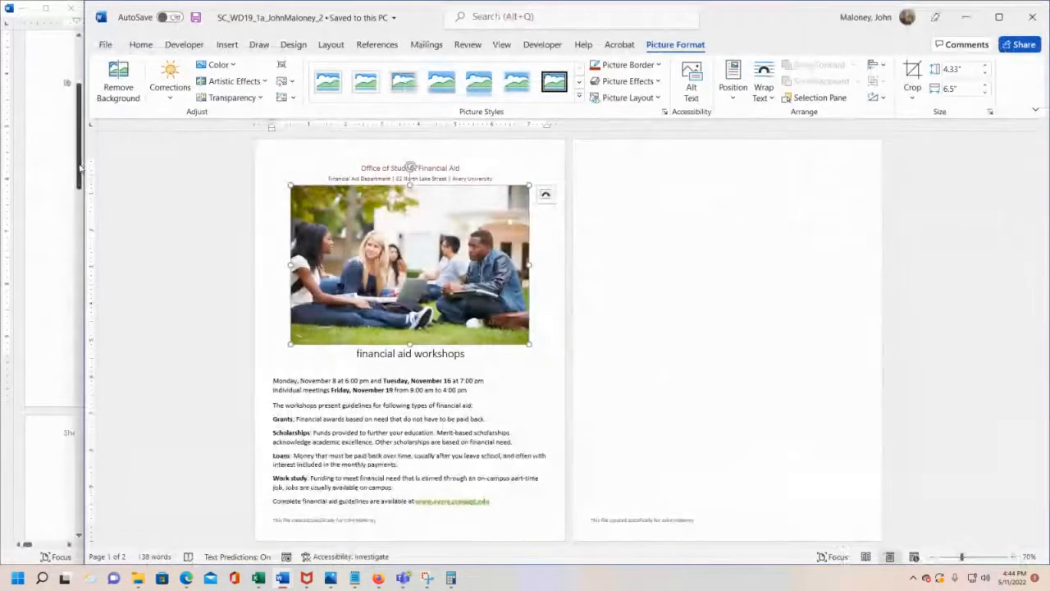
left_click_drag(80, 168, 578, 220)
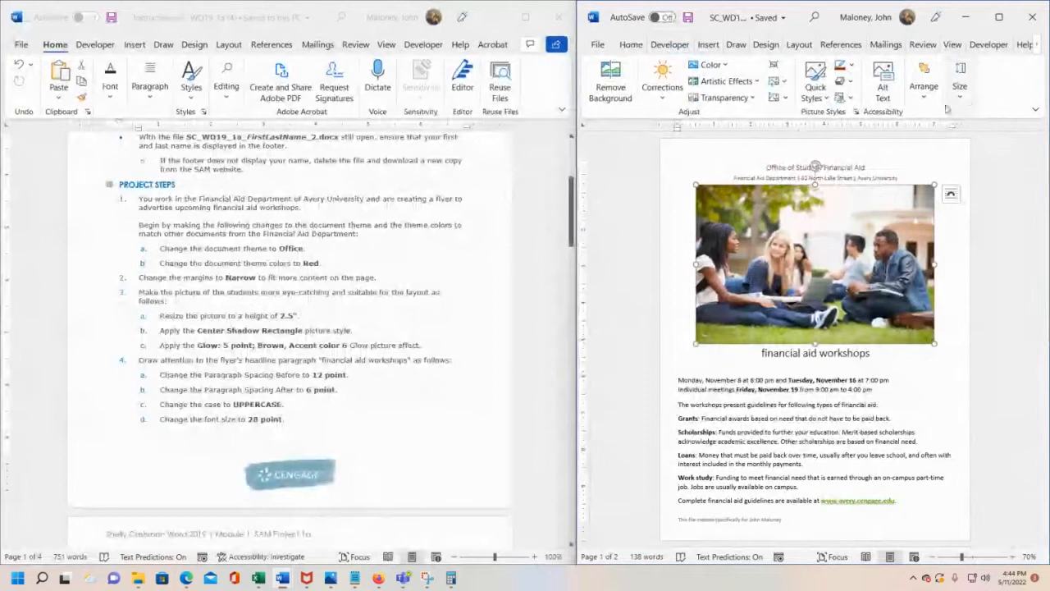
Resize the picture of the students to a height of 2.5"
left_click(960, 86)
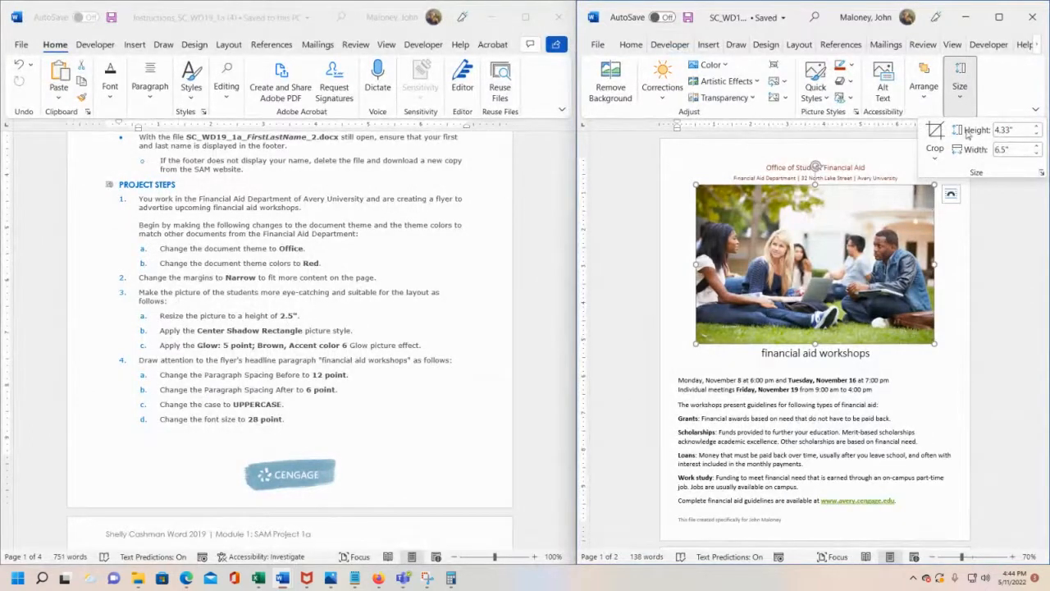
left_click(1006, 129)
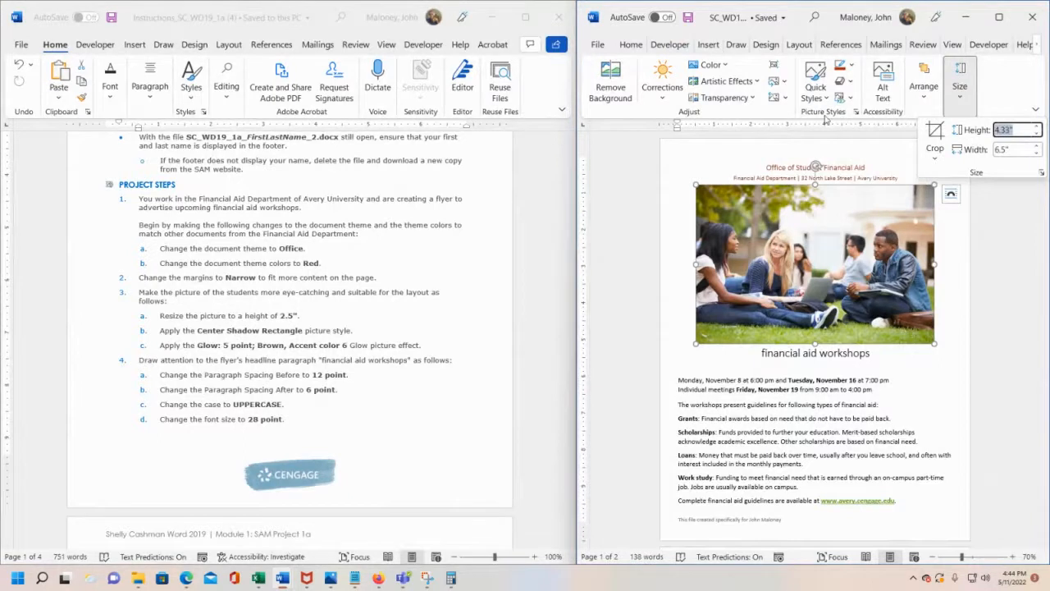
type("2")
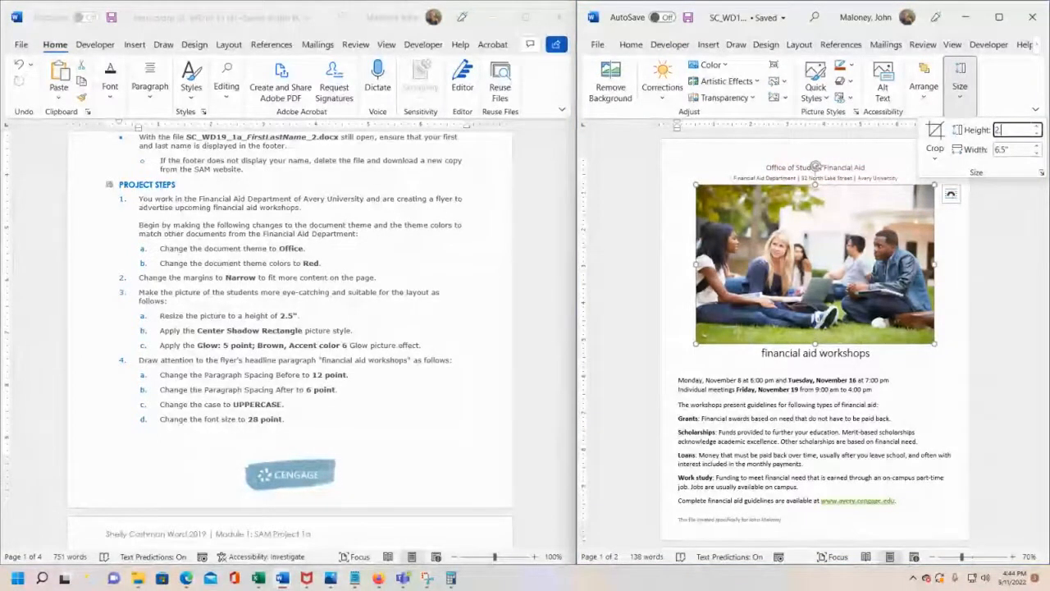
key("Return")
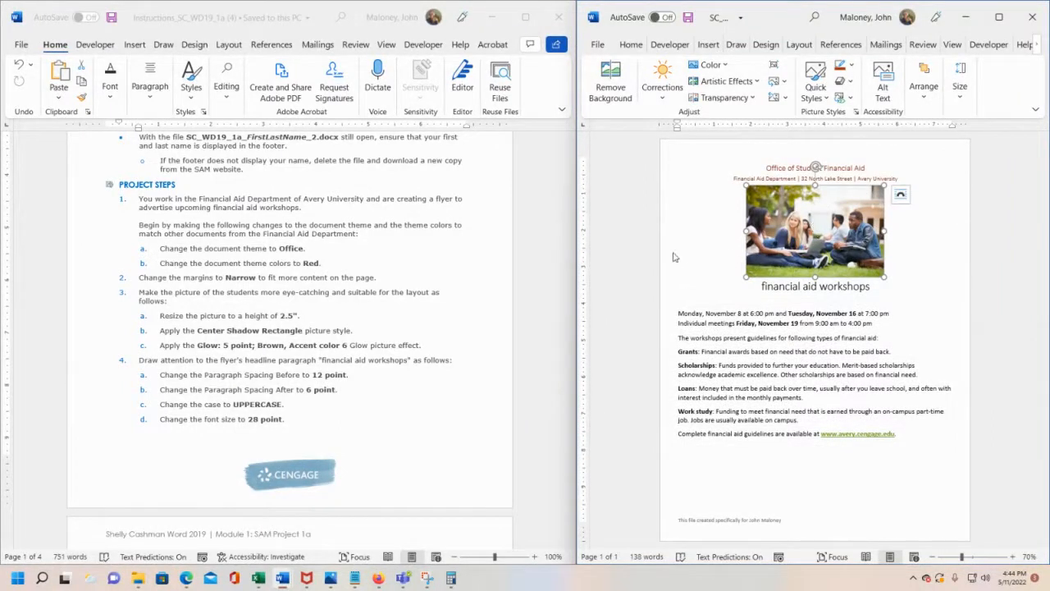
Widen the flyer's window and apply the Center Shadow Rectangle picture style to the picture of the students
mouse_move(574, 260)
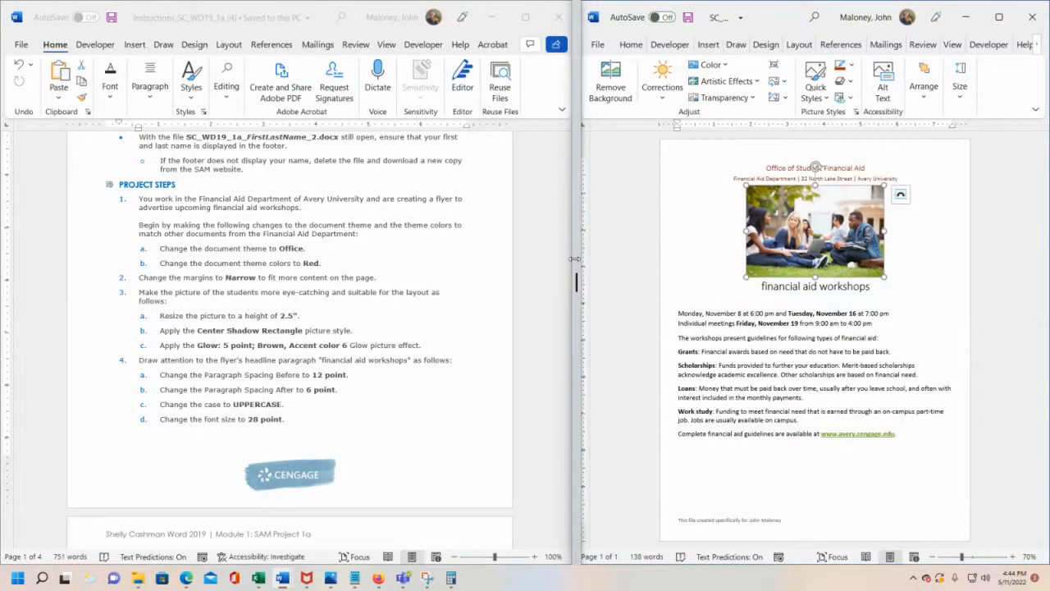
left_click_drag(574, 259, 490, 264)
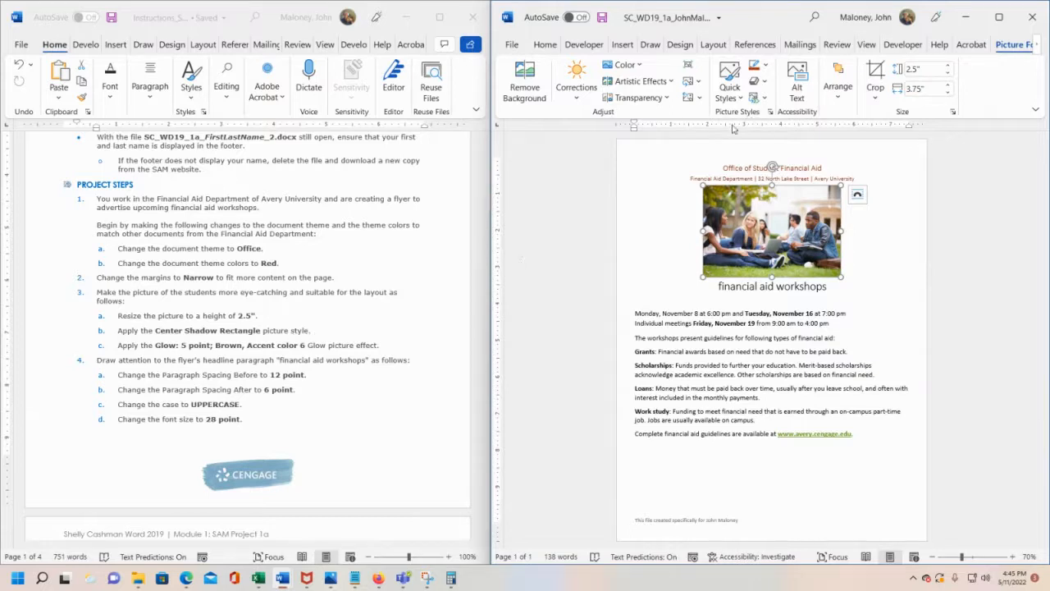
left_click(742, 100)
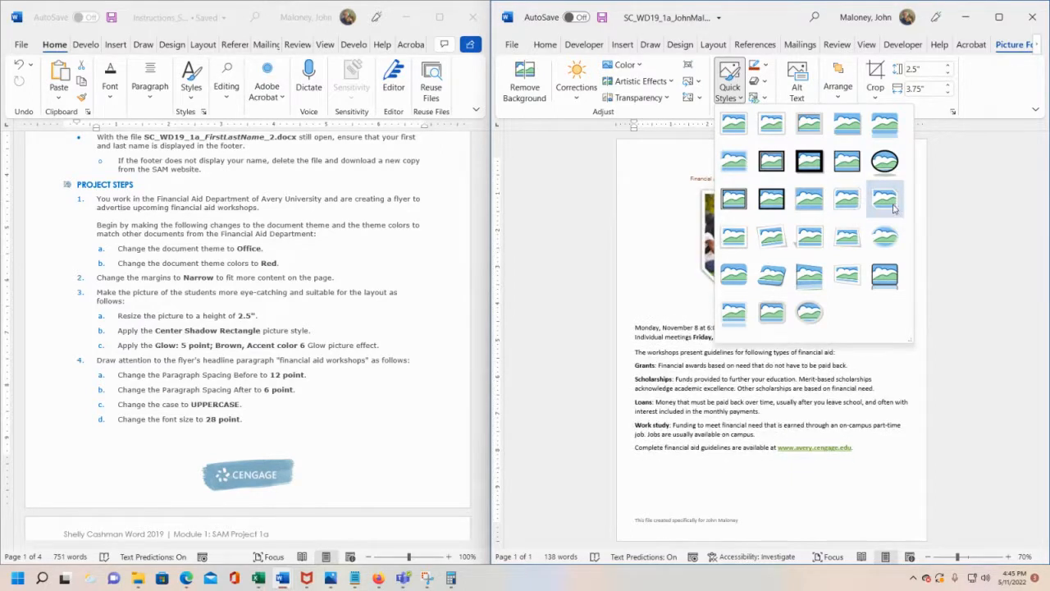
left_click(808, 207)
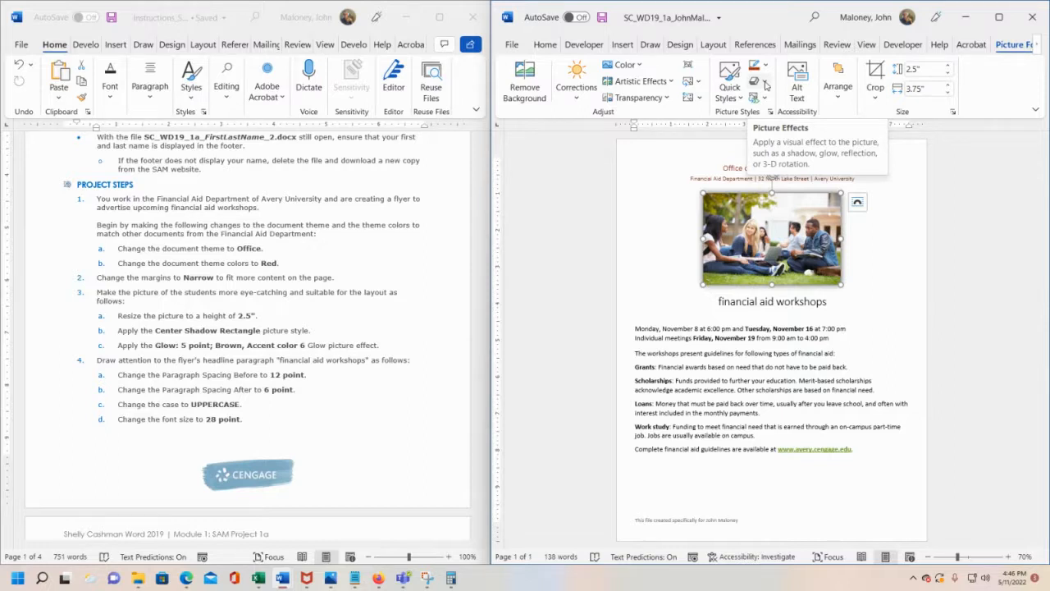
Apply the Glow: 5 point; Brown, Accent color 6 effect to the picture of the students and save the flyer
left_click(766, 84)
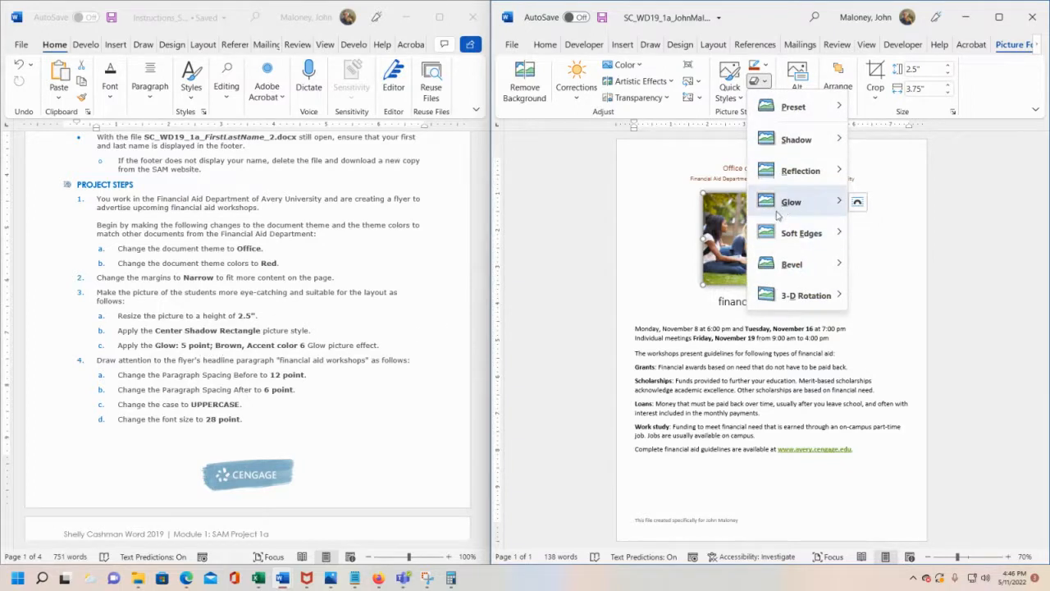
mouse_move(802, 200)
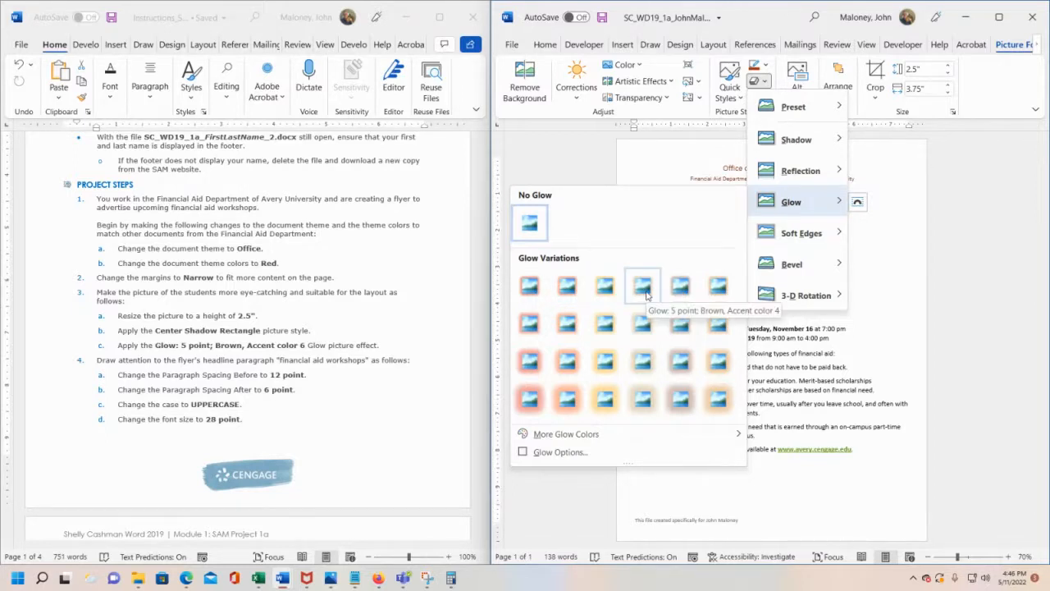
left_click(715, 287)
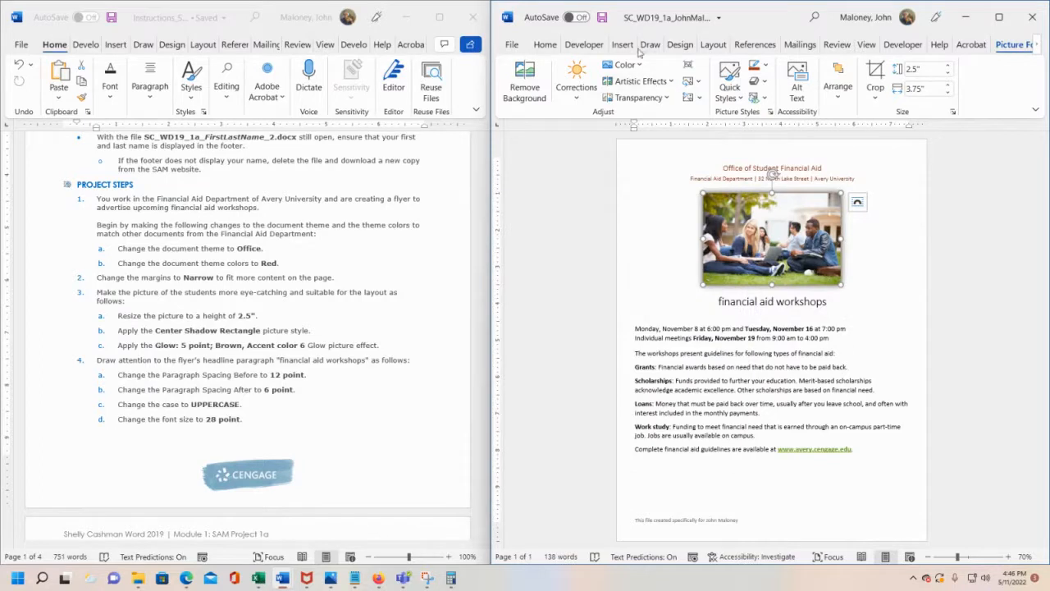
left_click(603, 17)
Set the paragraph spacing of the "financial aid workshops" headline to 12 pt before and 6 pt after
left_click_drag(959, 561, 968, 560)
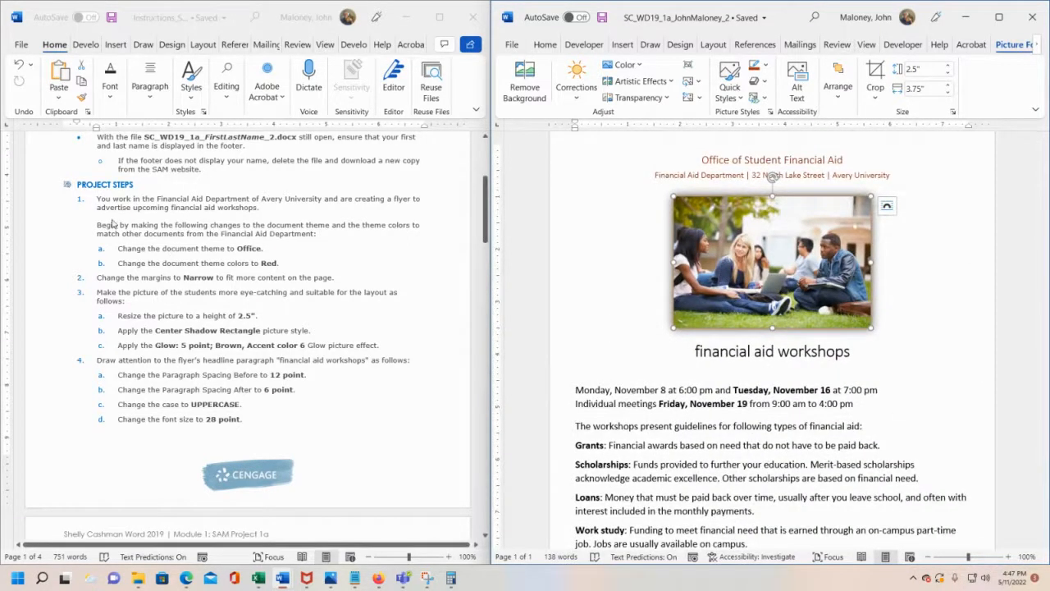
scroll(155, 320, "down", 2)
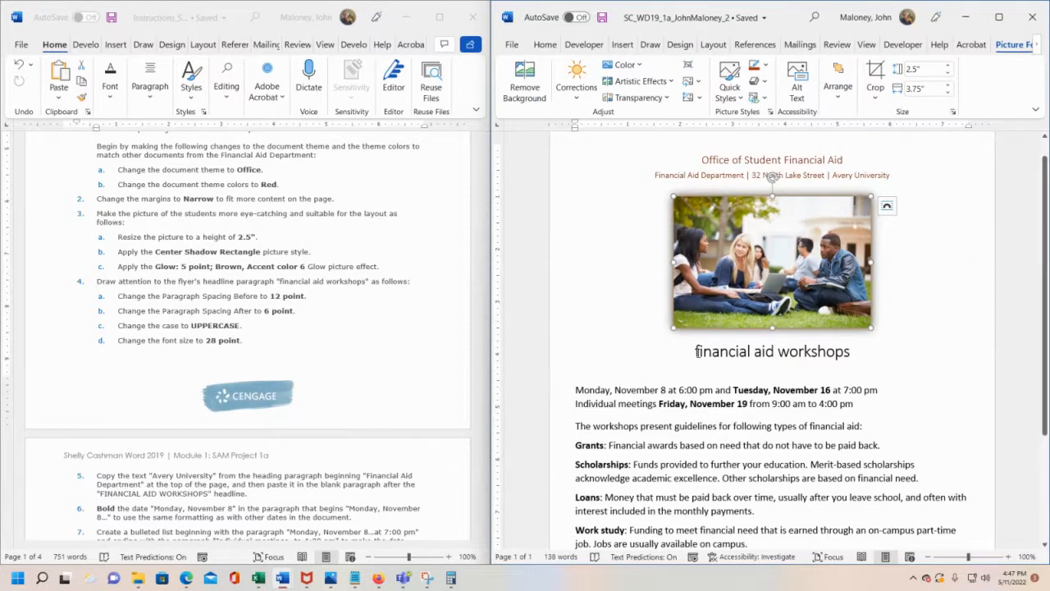
left_click_drag(700, 352, 858, 352)
left_click(729, 357)
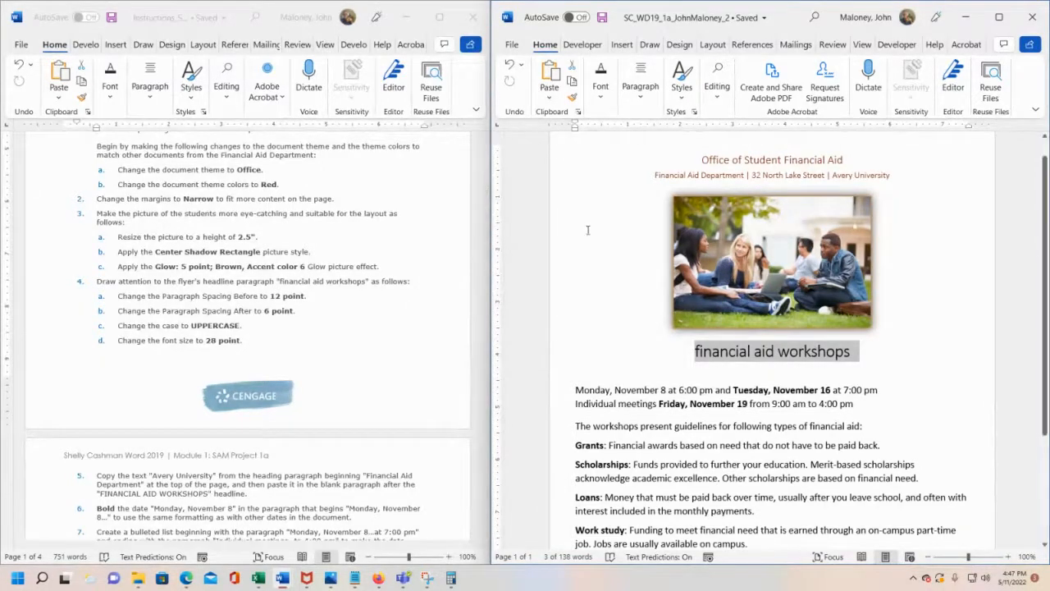
left_click(643, 98)
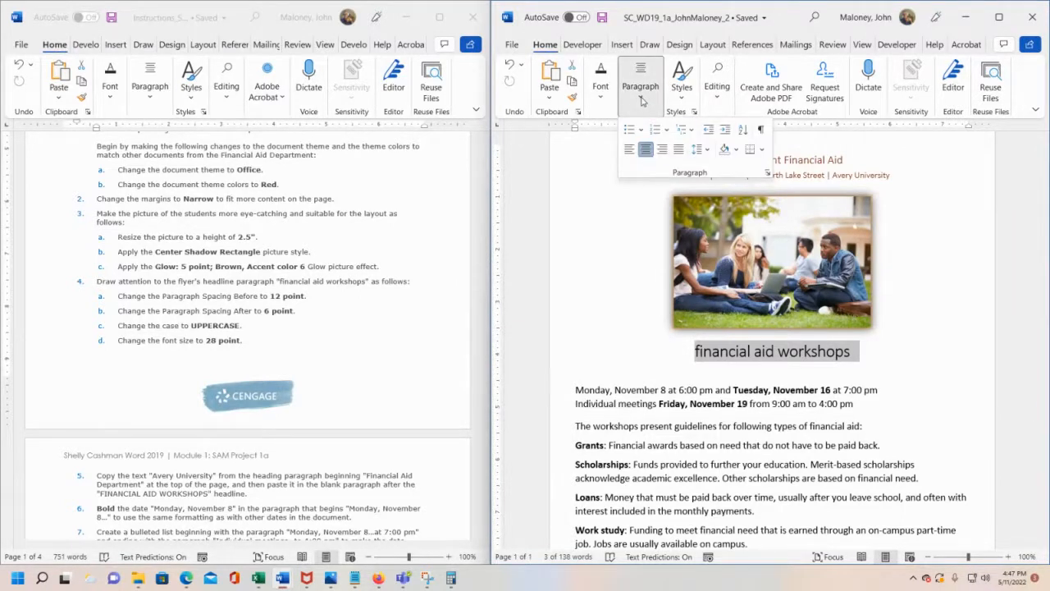
left_click(707, 151)
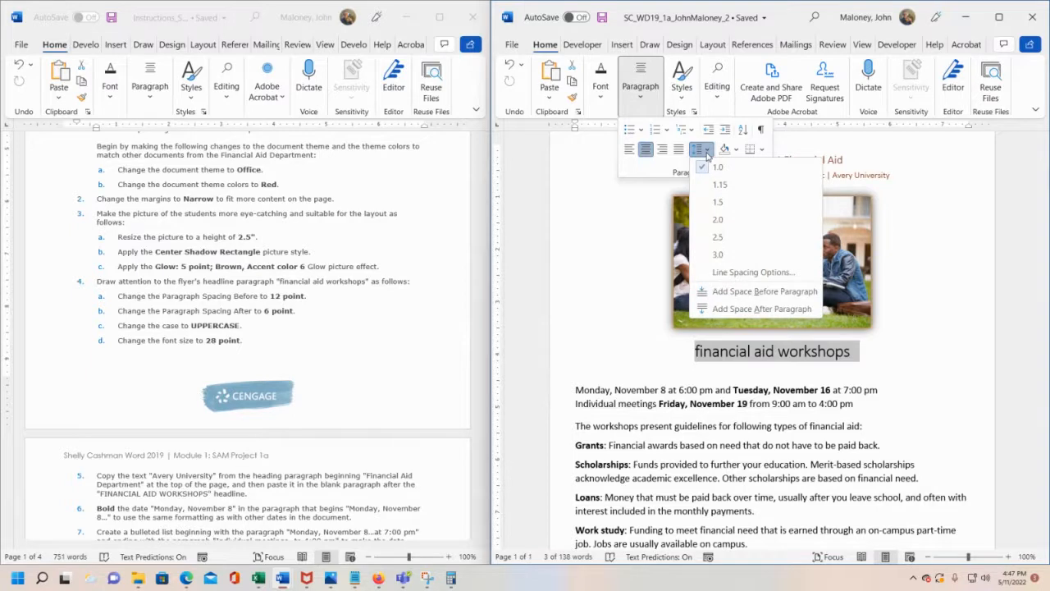
left_click(655, 172)
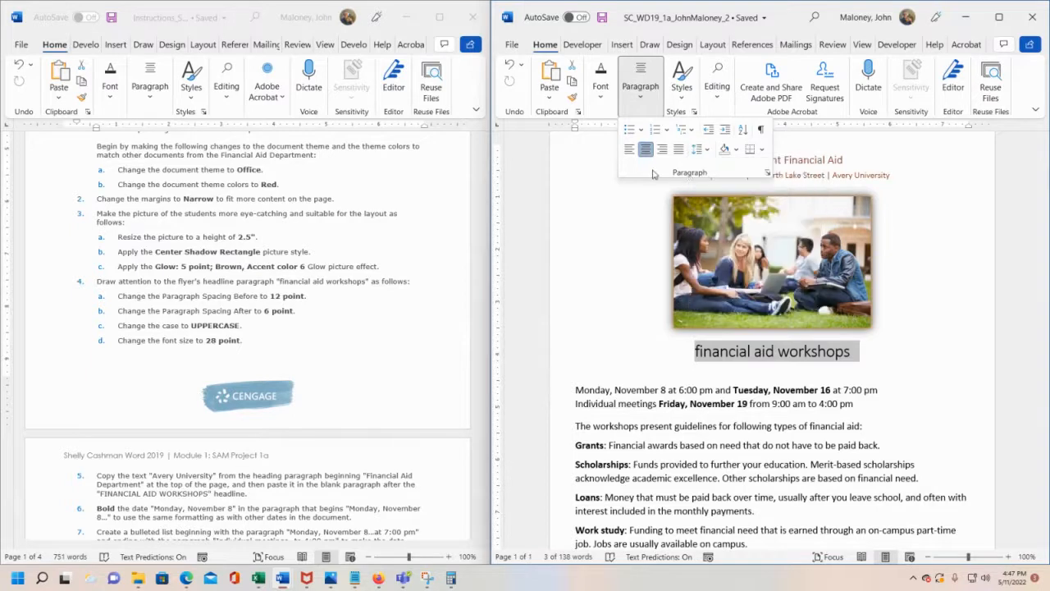
left_click(767, 174)
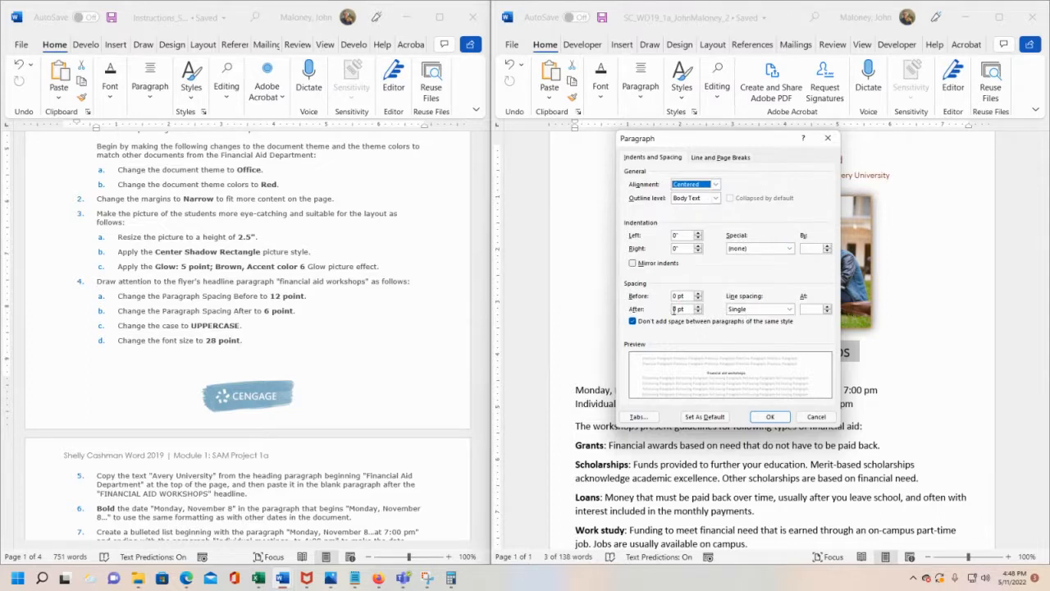
left_click(698, 294)
left_click(698, 306)
left_click(770, 417)
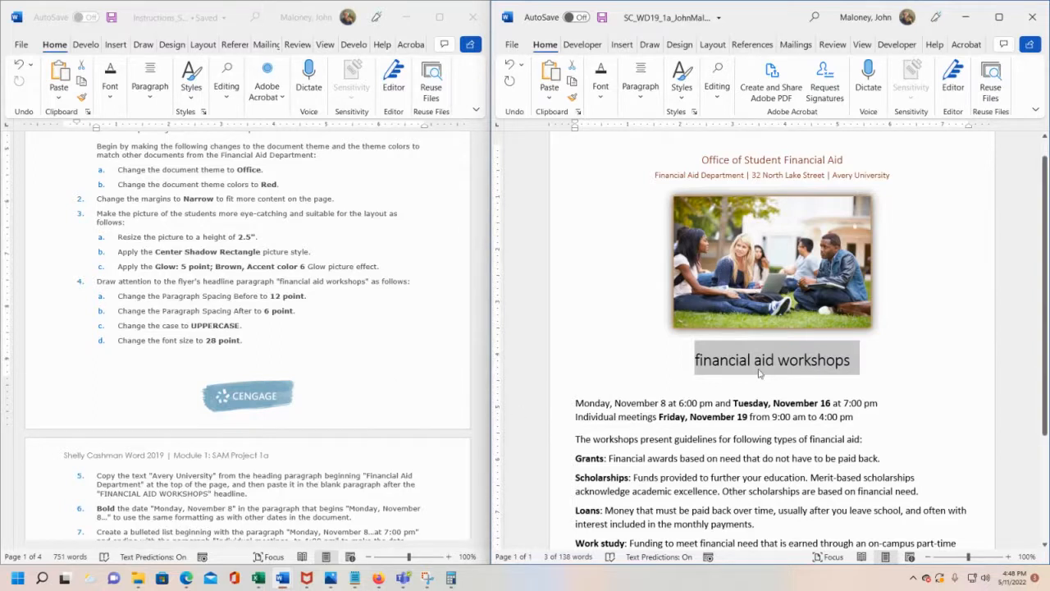
left_click(602, 99)
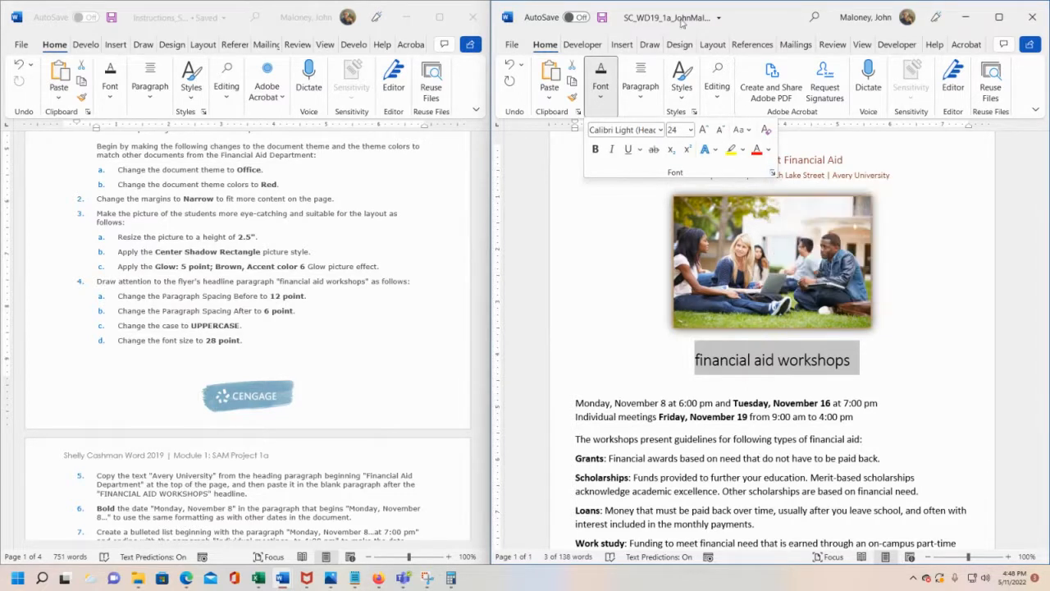
left_click(771, 175)
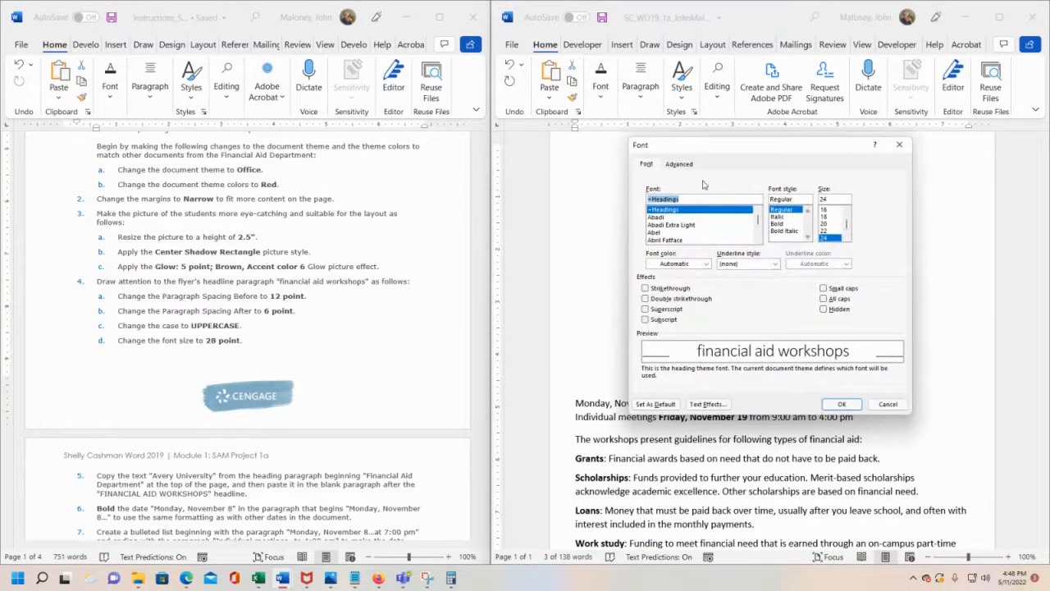
left_click(681, 165)
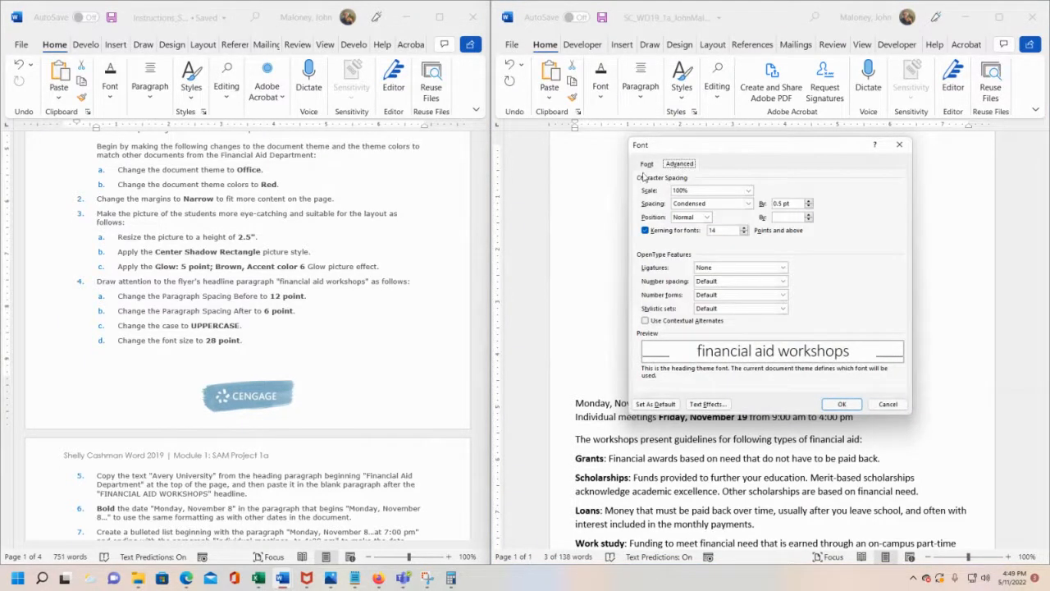
left_click(648, 166)
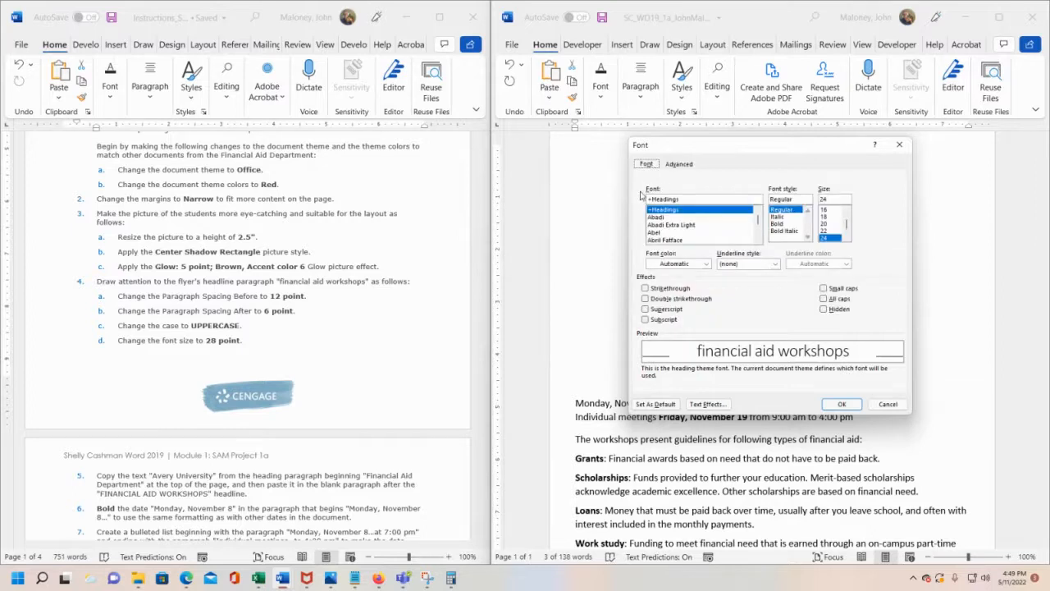
left_click(886, 405)
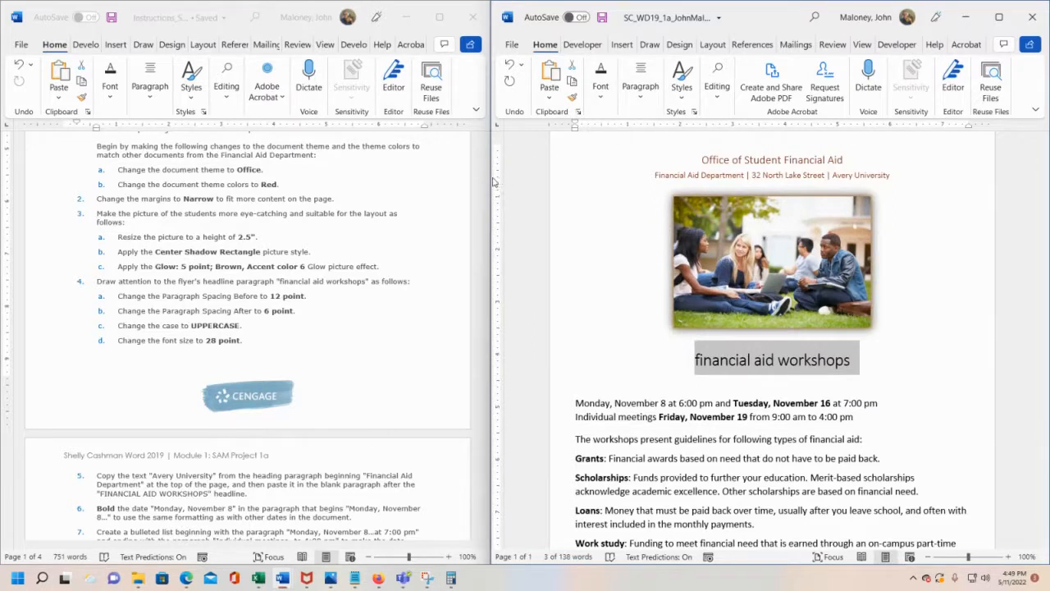
Widen the flyer's window and change the case of the "financial aid workshops" headline to UPPERCASE
left_click_drag(489, 175, 216, 175)
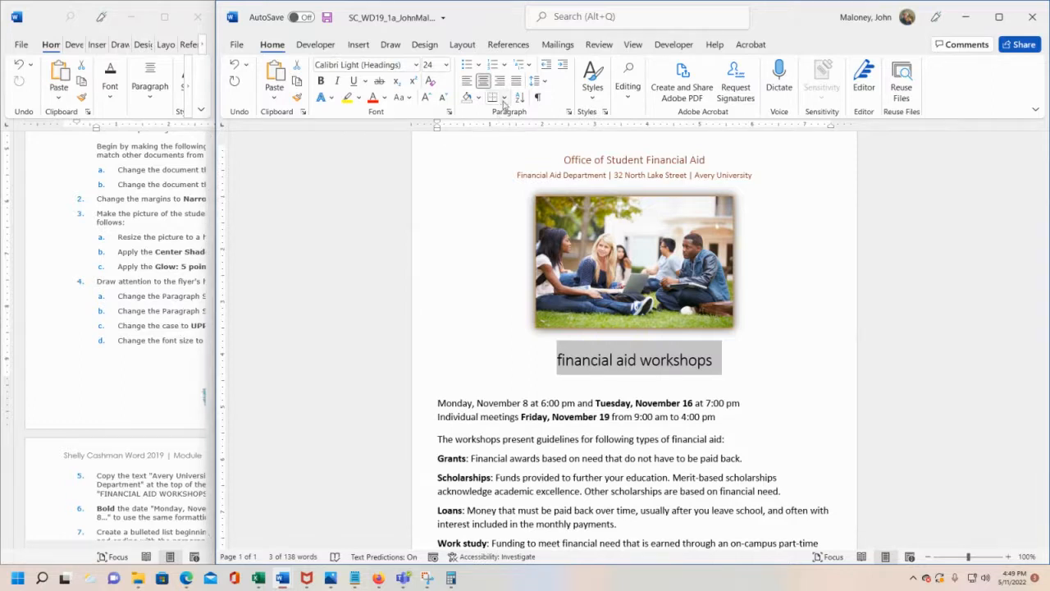
left_click(411, 98)
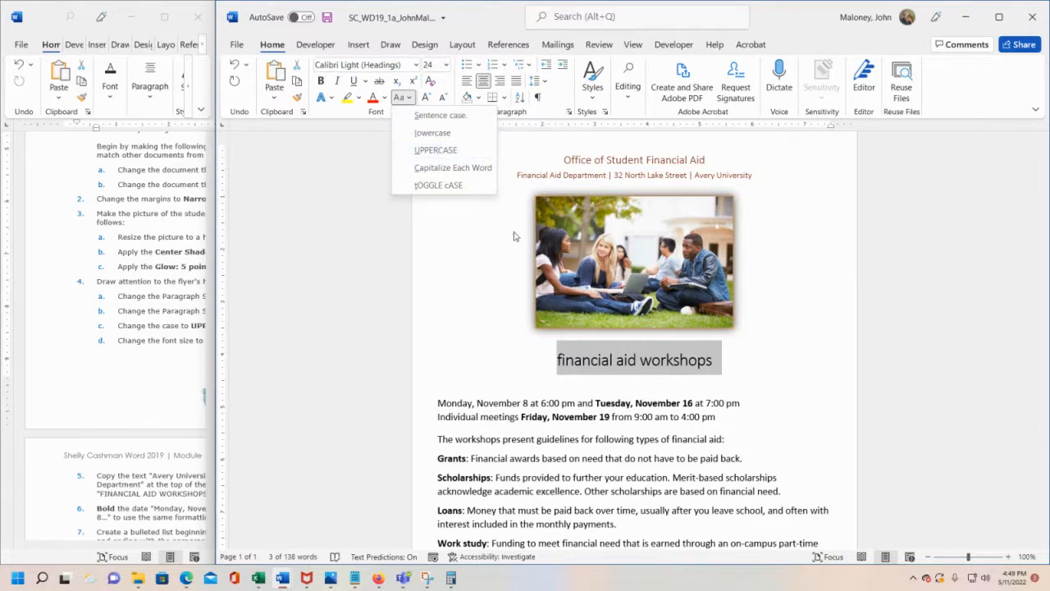
left_click(434, 150)
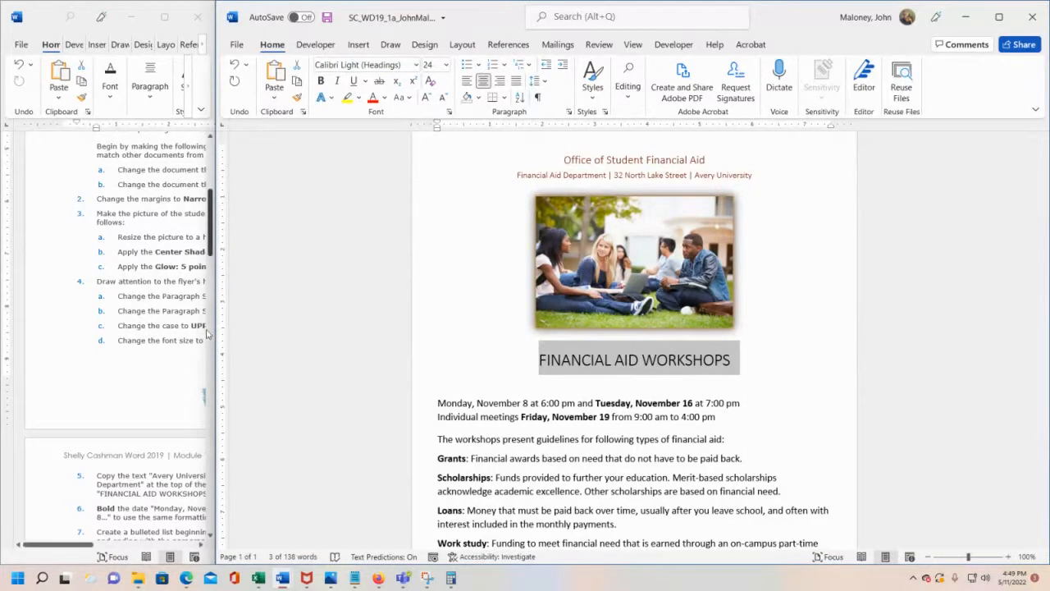
Bring the instructions back into view beside the flyer and set the headline's font size to 28 point
left_click_drag(213, 331, 373, 397)
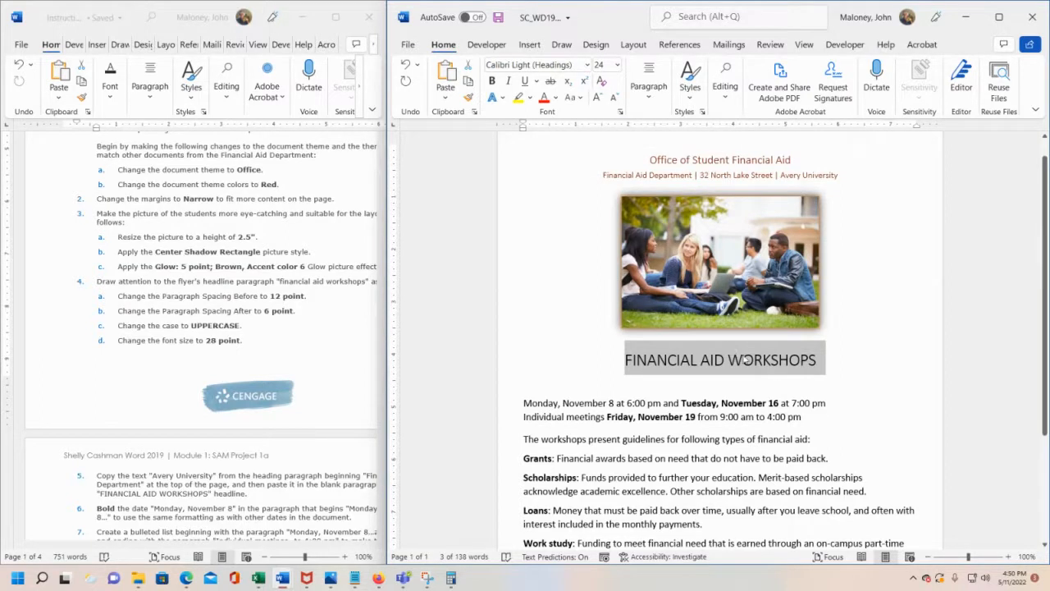
left_click(605, 67)
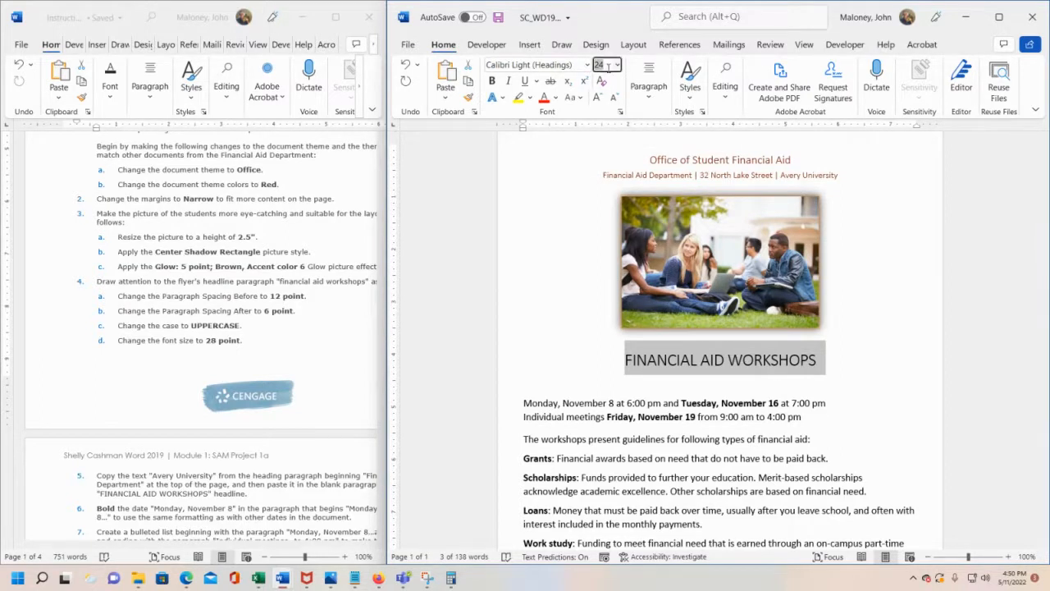
type("2")
key("Return")
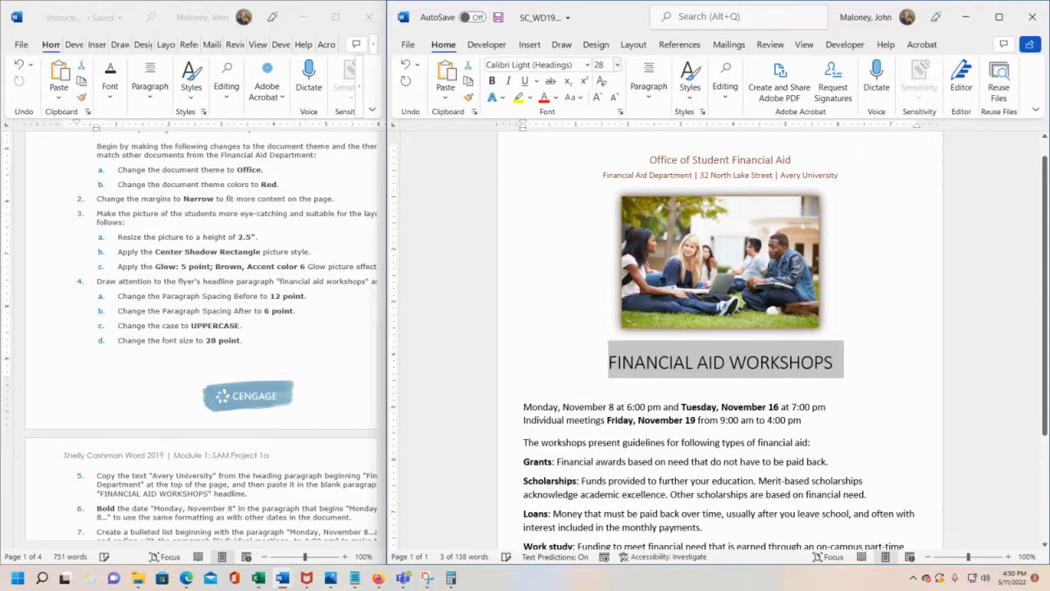
Save the flyer and widen the instructions window so that project steps 5 onward are fully readable beside it
left_click(499, 18)
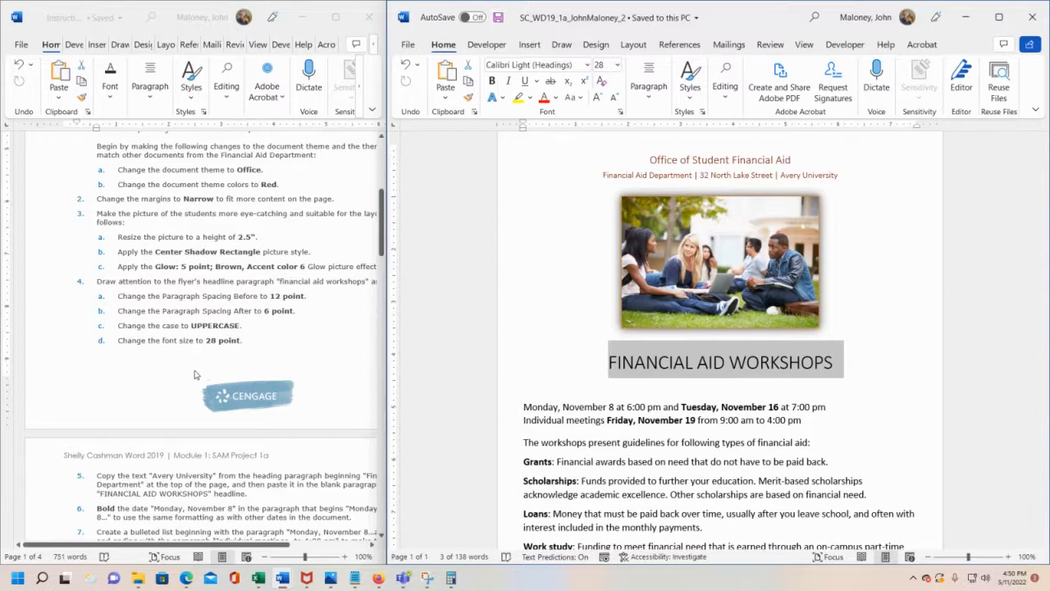
scroll(162, 332, "down", 3)
scroll(162, 333, "down", 2)
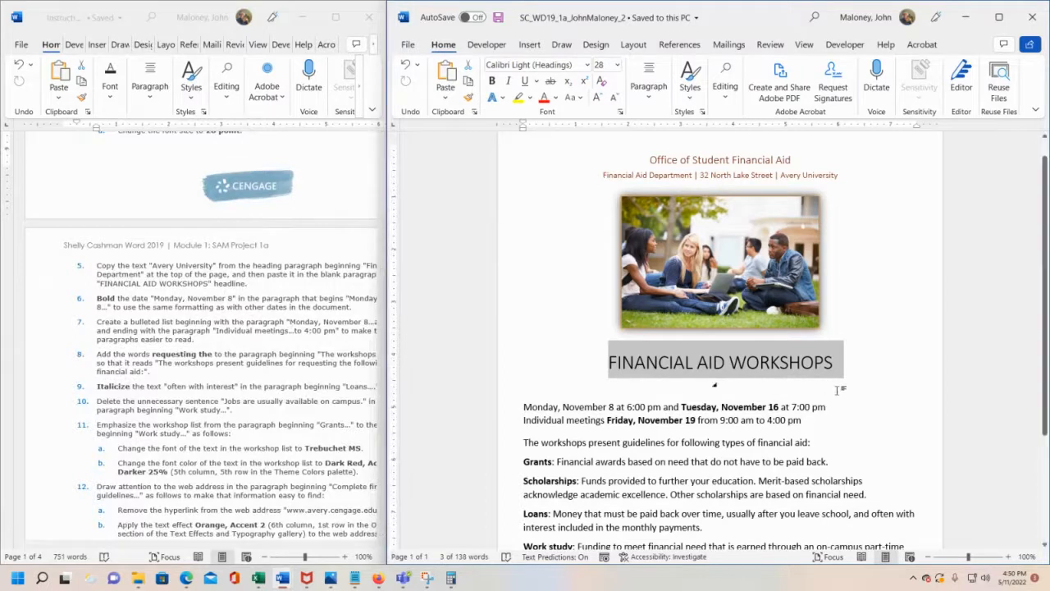
left_click(361, 253)
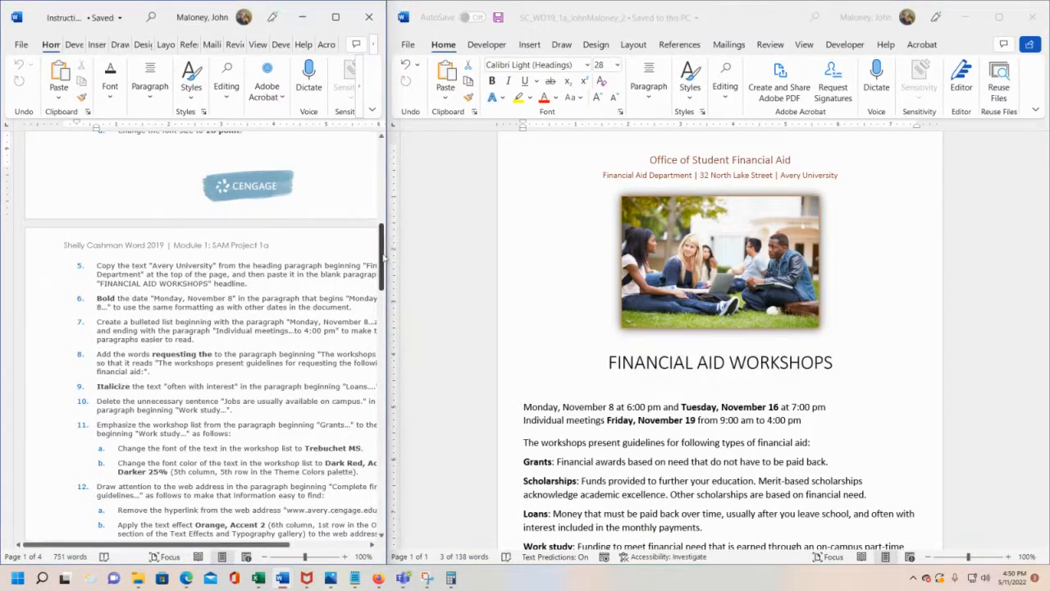
left_click_drag(393, 271, 392, 469)
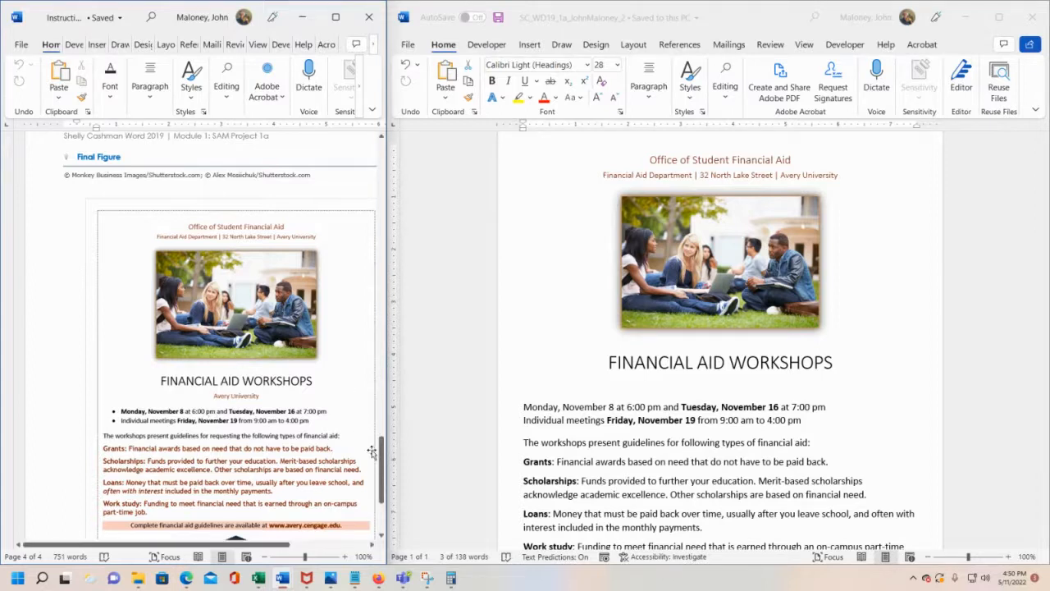
left_click_drag(381, 480, 393, 225)
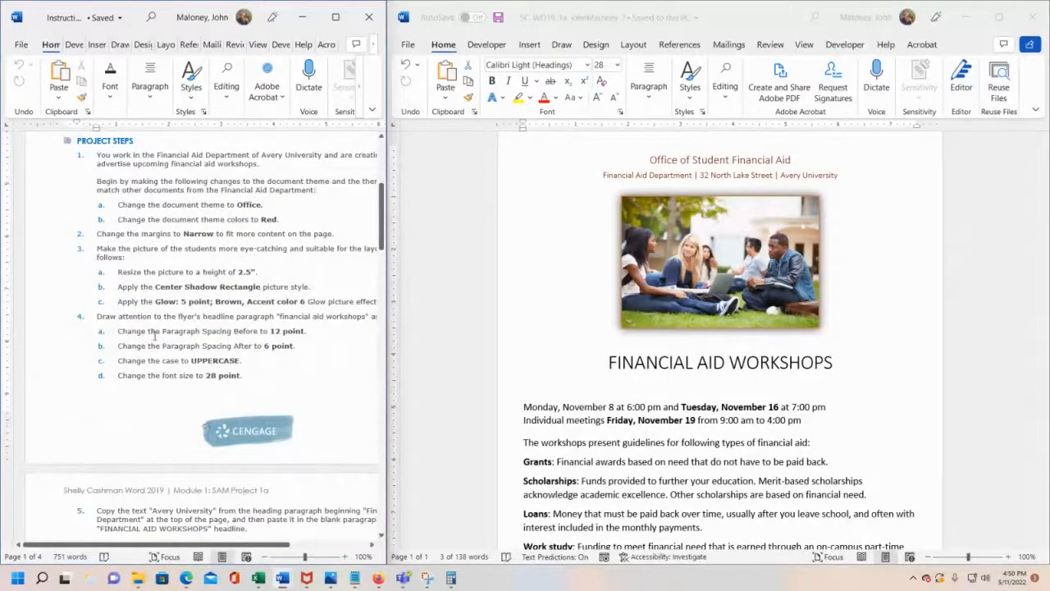
scroll(147, 336, "down", 3)
scroll(148, 336, "down", 2)
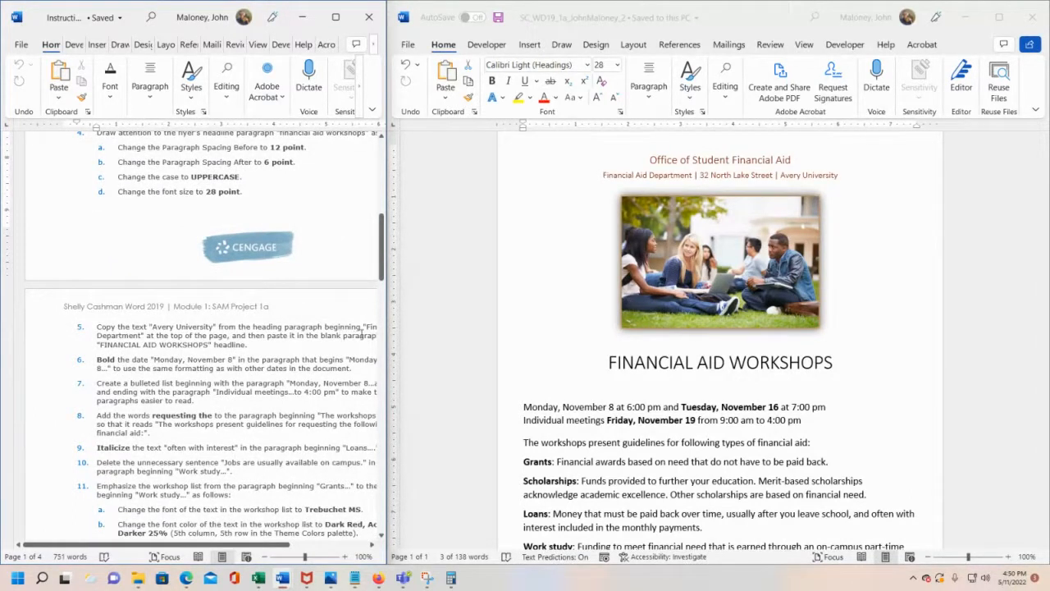
left_click_drag(386, 336, 447, 344)
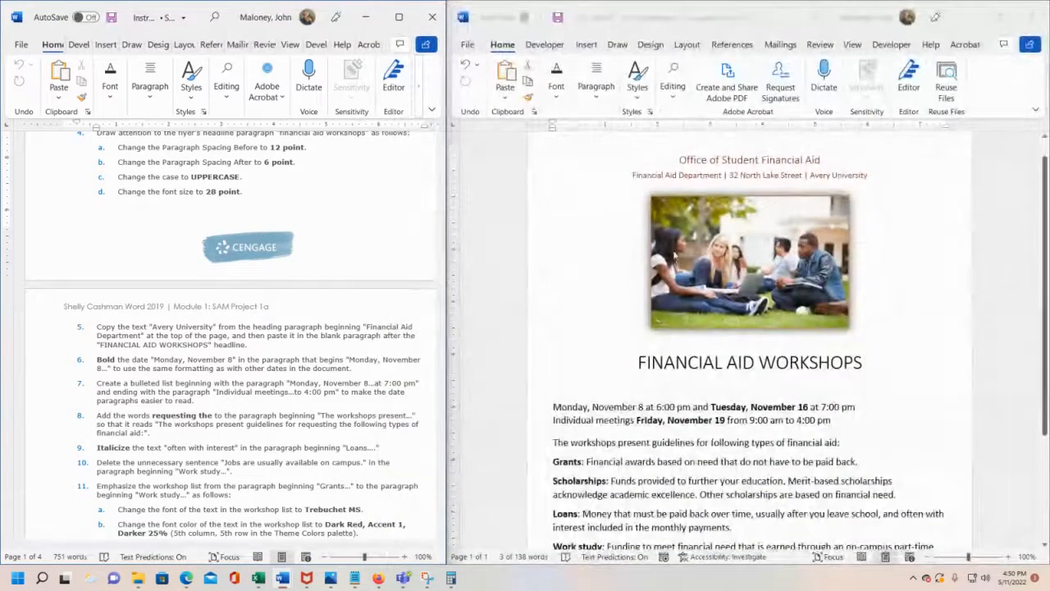
Copy "Avery University" from the heading line above the picture and paste it into the blank paragraph below the FINANCIAL AID WORKSHOPS headline
left_click(812, 176)
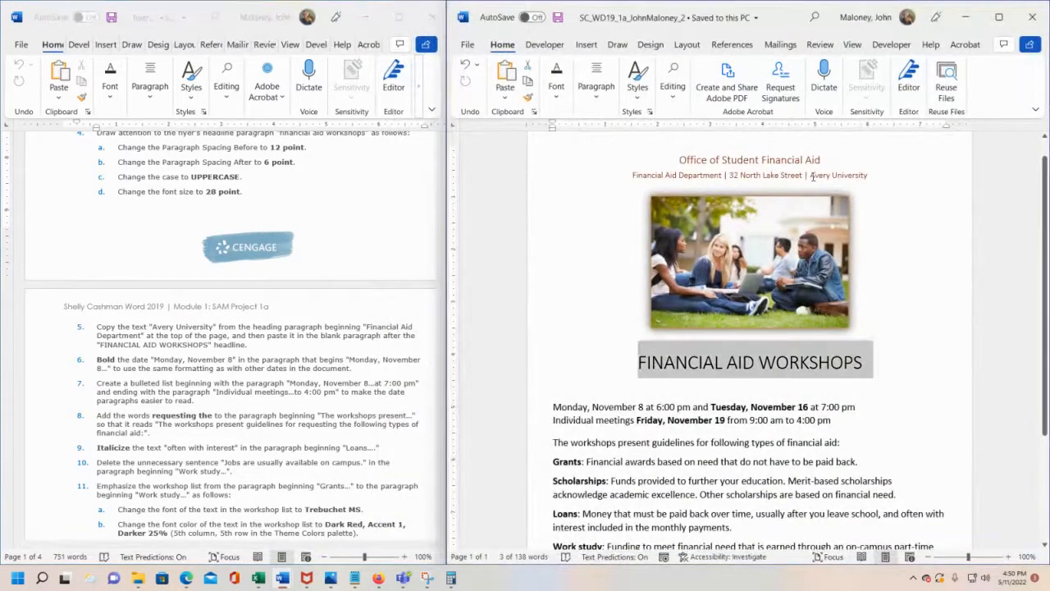
left_click_drag(810, 175, 850, 179)
key("ctrl+c")
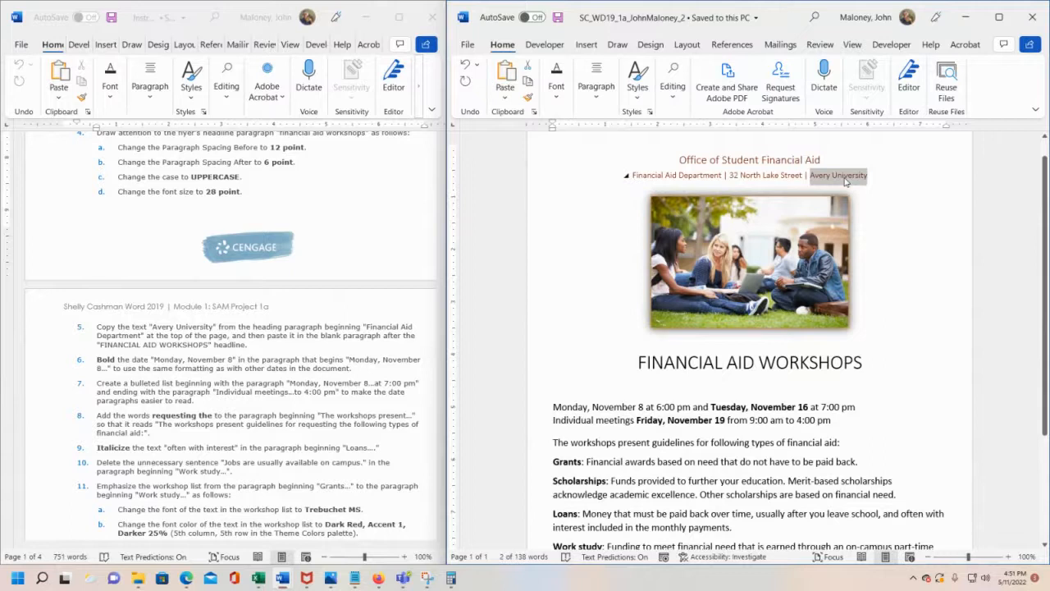
right_click(845, 182)
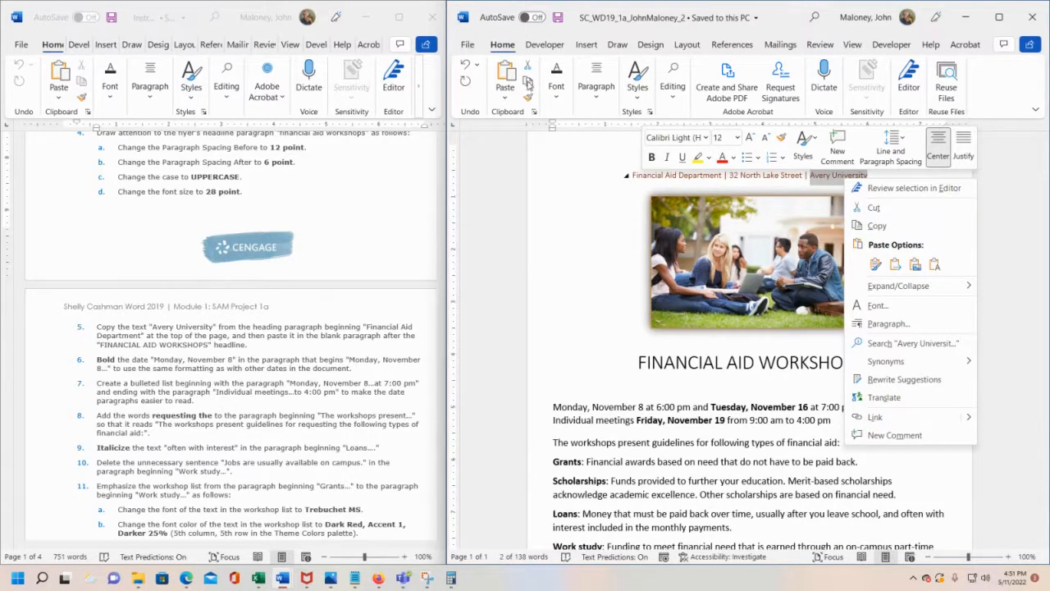
key("Escape")
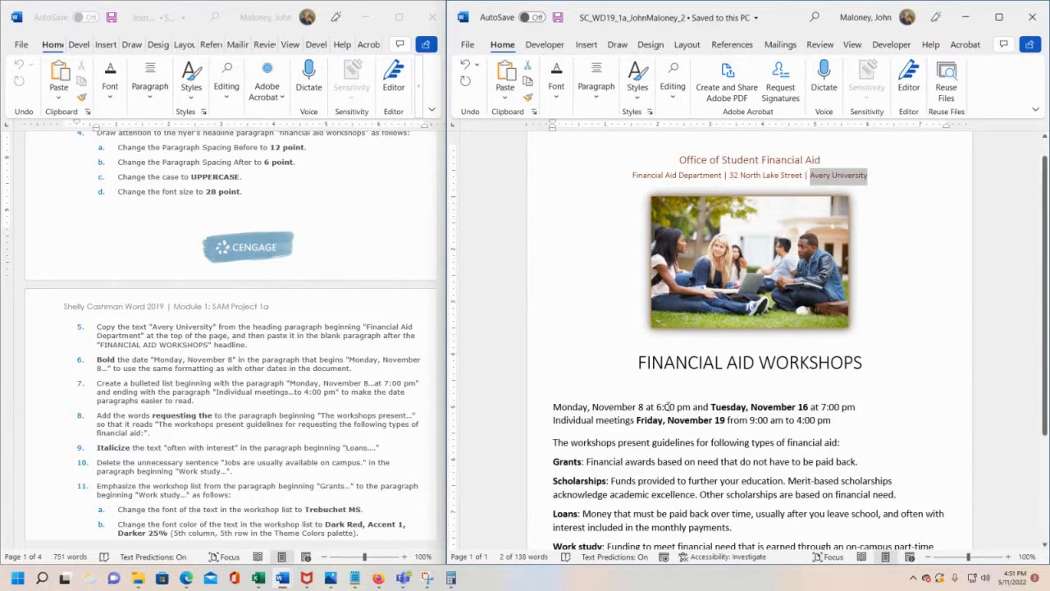
left_click(741, 381)
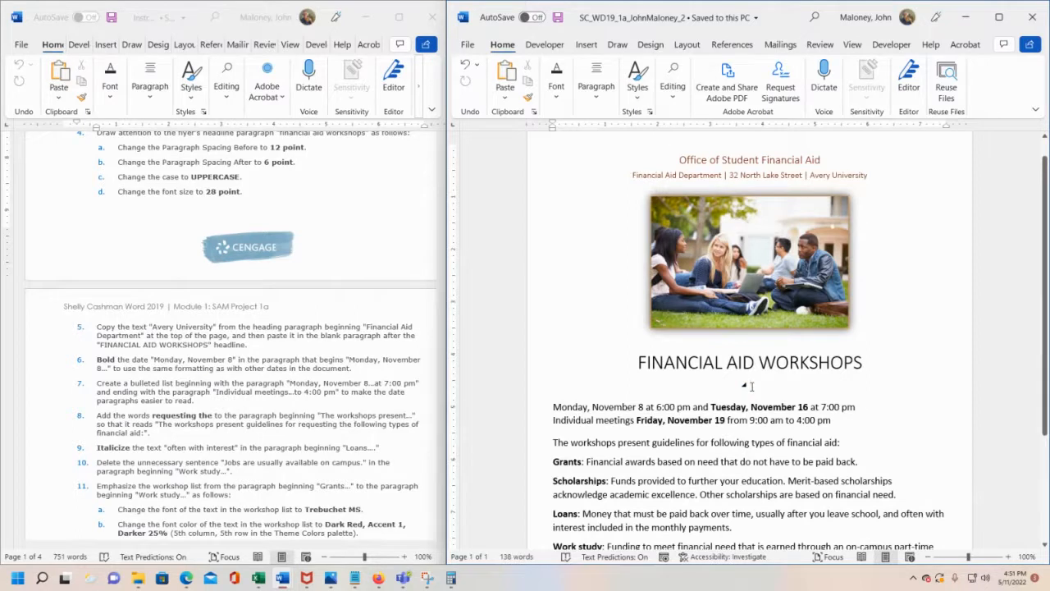
key("ctrl+v")
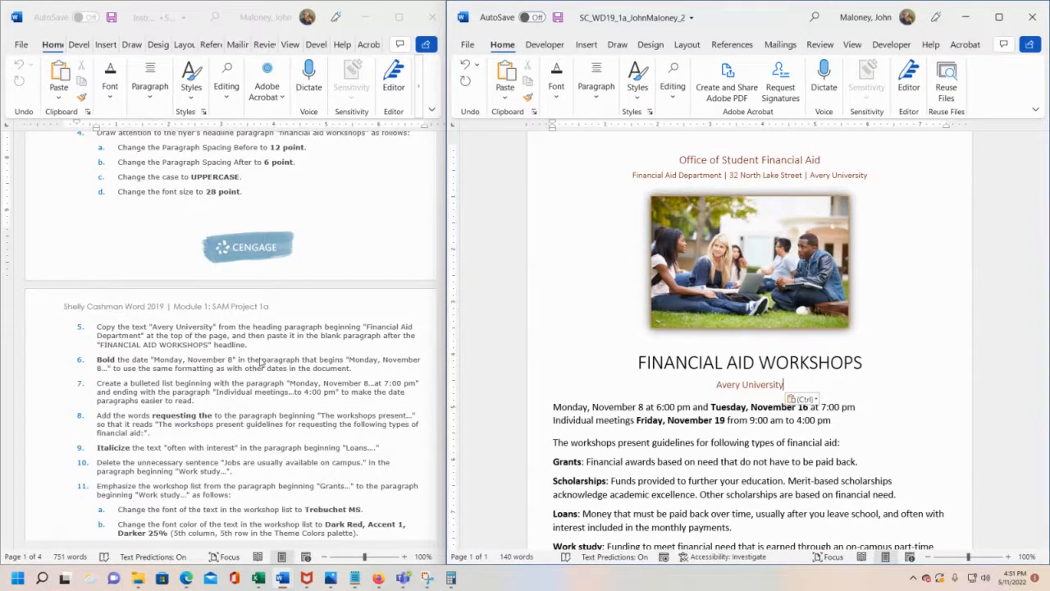
Compare the flyer with the final figure in the instructions, return to project step 5 onward and save the flyer
scroll(309, 293, "down", 2)
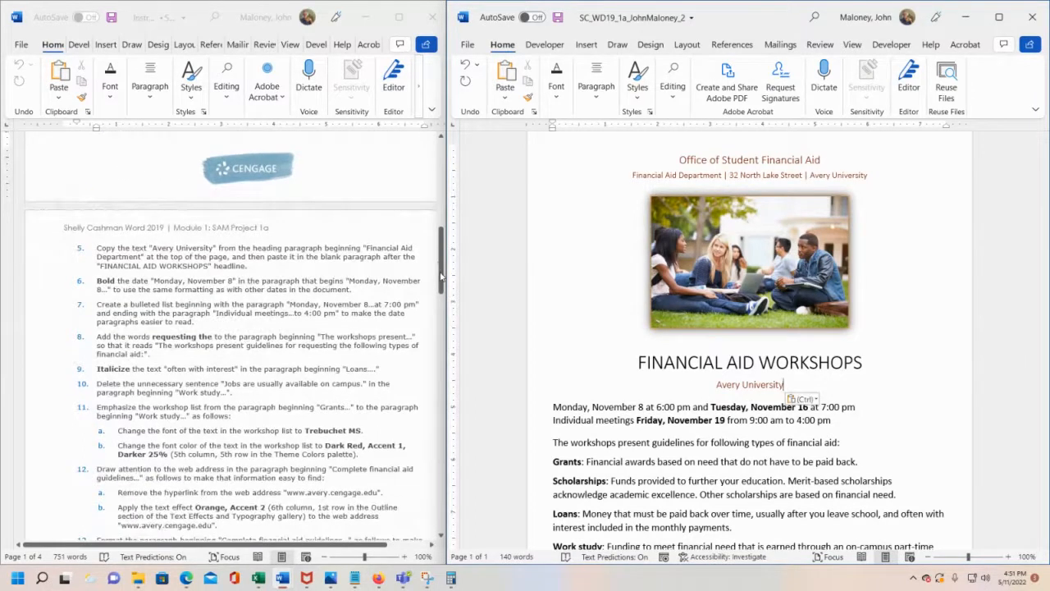
left_click_drag(439, 267, 439, 496)
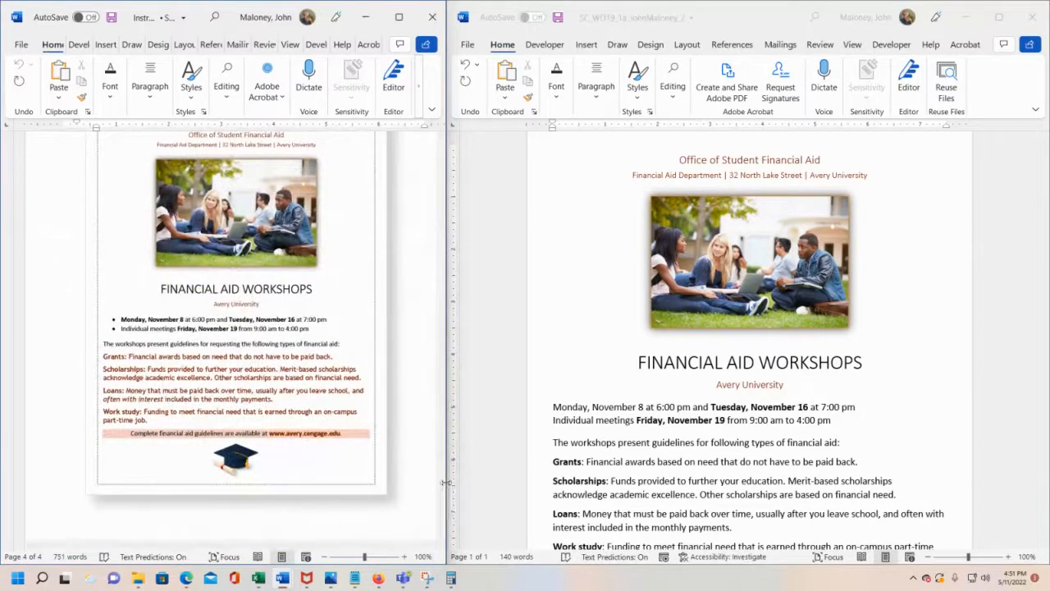
left_click_drag(442, 490, 394, 256)
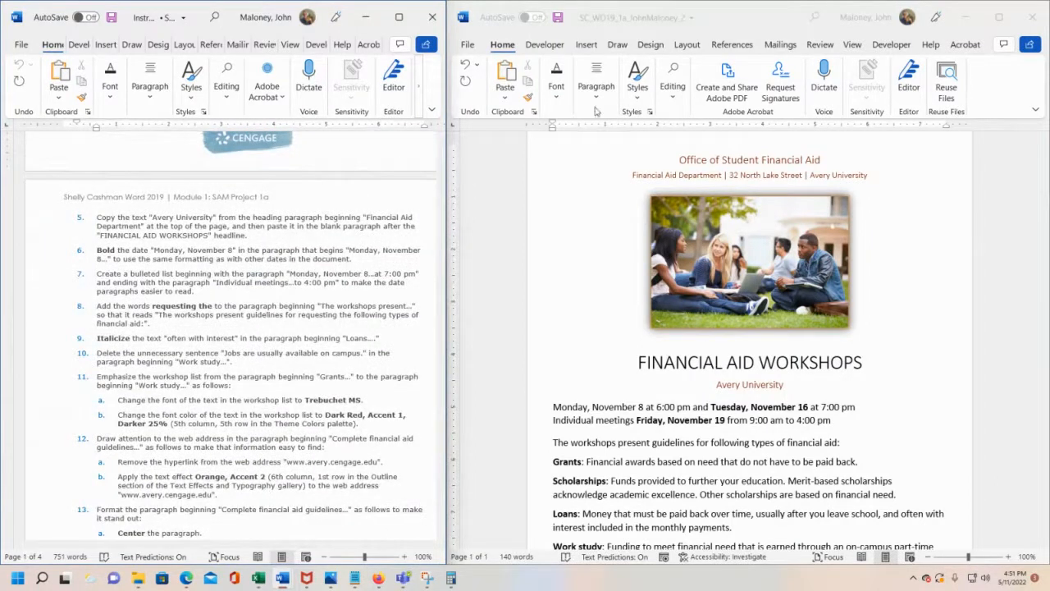
left_click(561, 25)
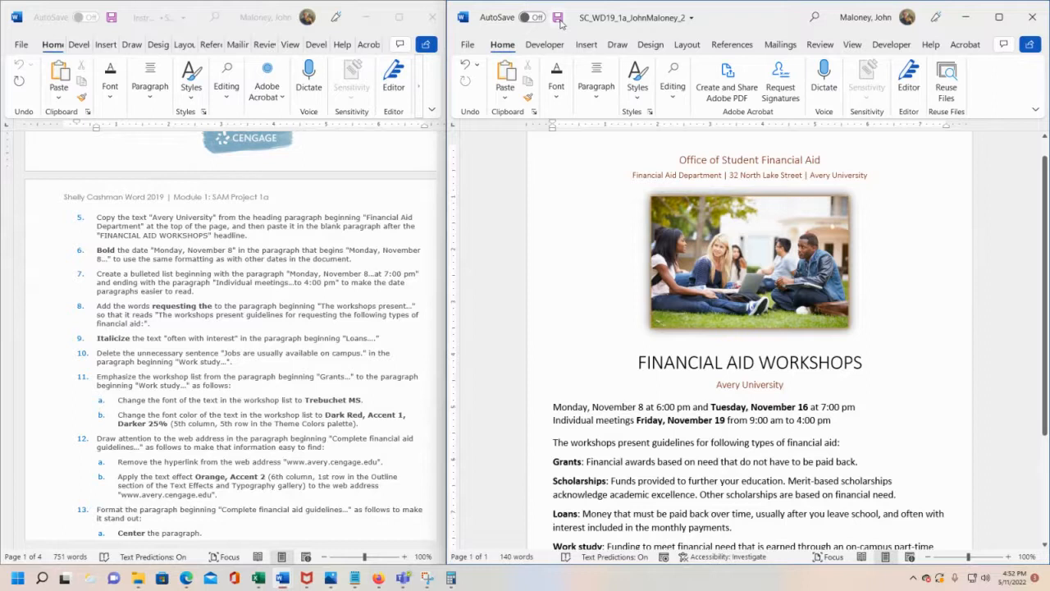
left_click(559, 21)
Bold the date "Monday, November 8" in the flyer's first date paragraph
left_click_drag(555, 407, 644, 407)
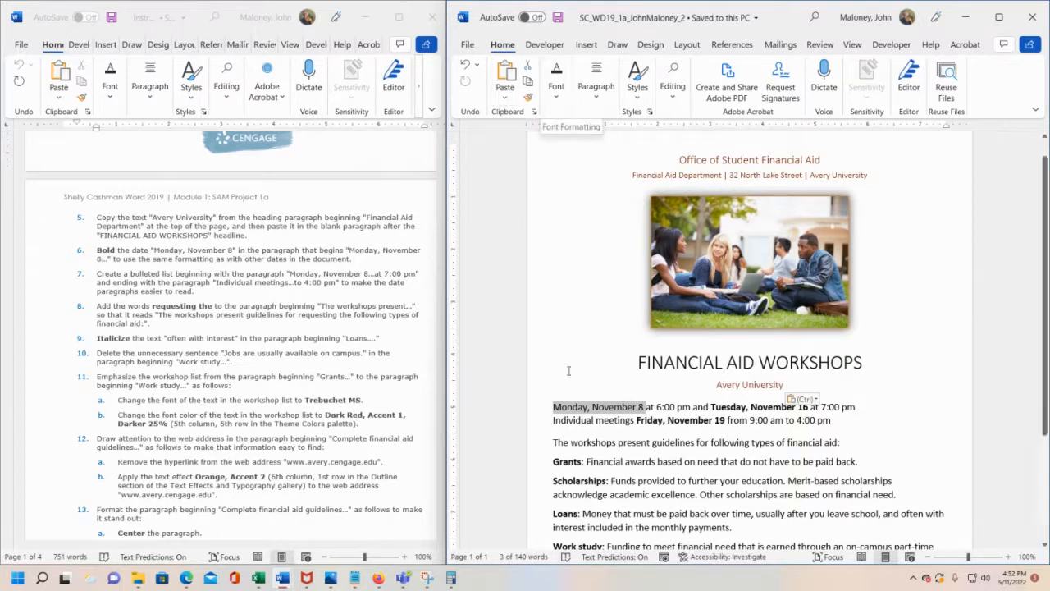
right_click(593, 413)
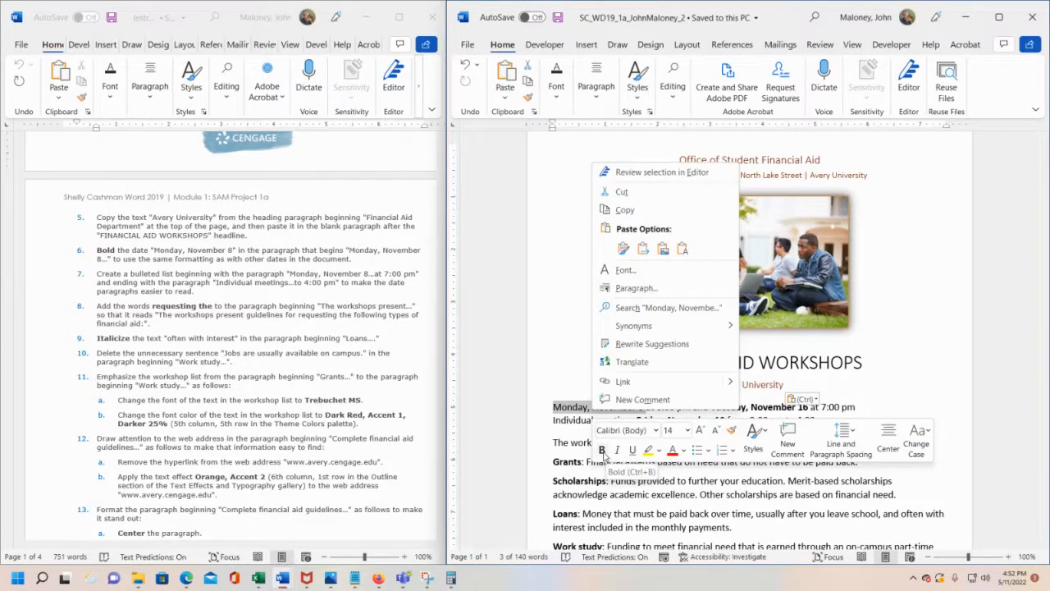
left_click(602, 450)
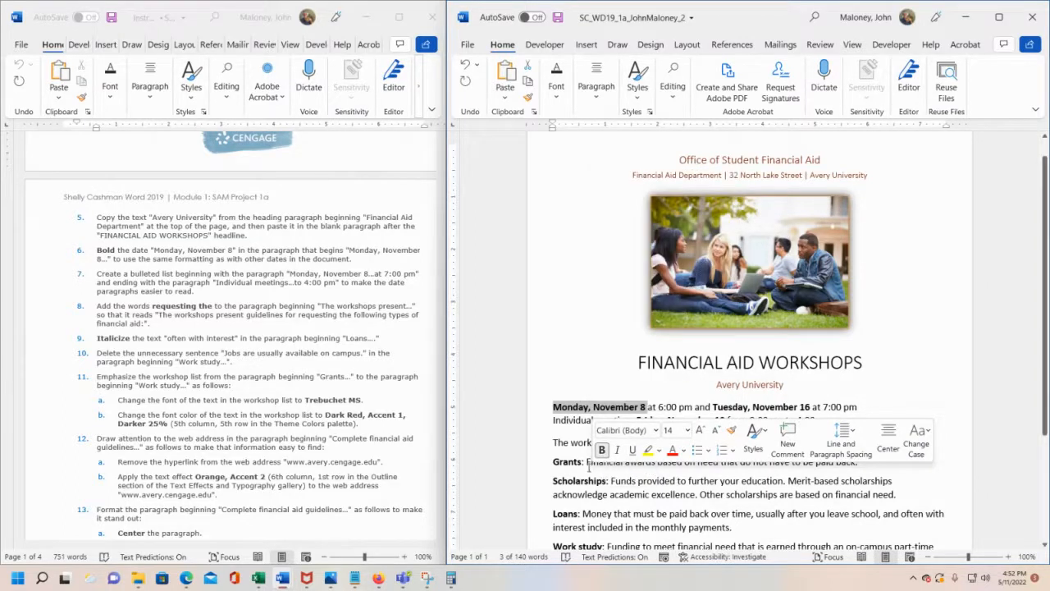
left_click(582, 481)
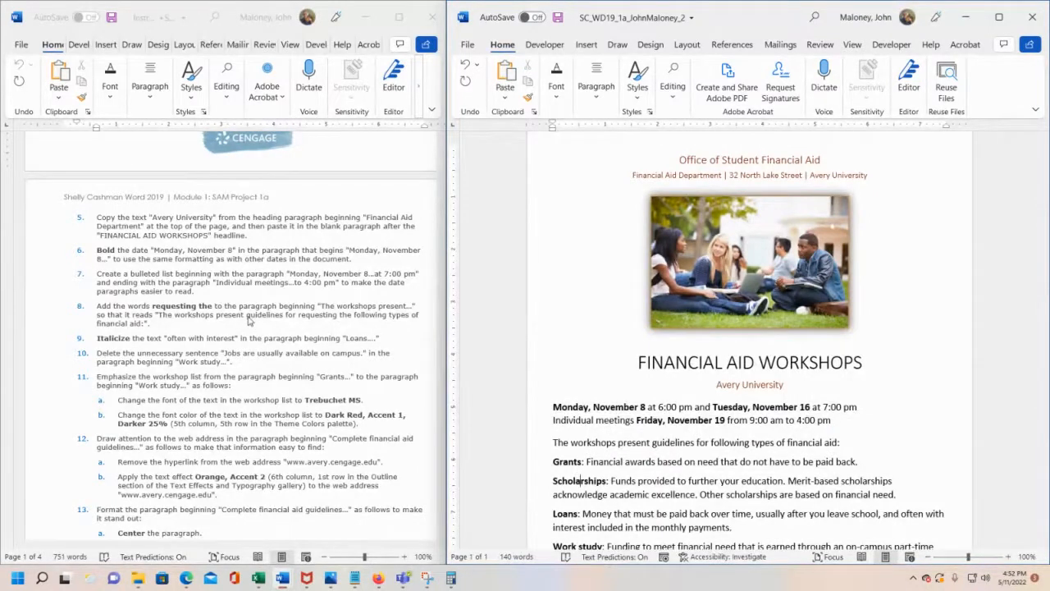
Format the two date paragraphs, from "Monday, November 8" to "Individual meetings...to 4:00 pm", as a bulleted list with solid round bullets
scroll(441, 271, "down", 2)
left_click_drag(441, 271, 441, 471)
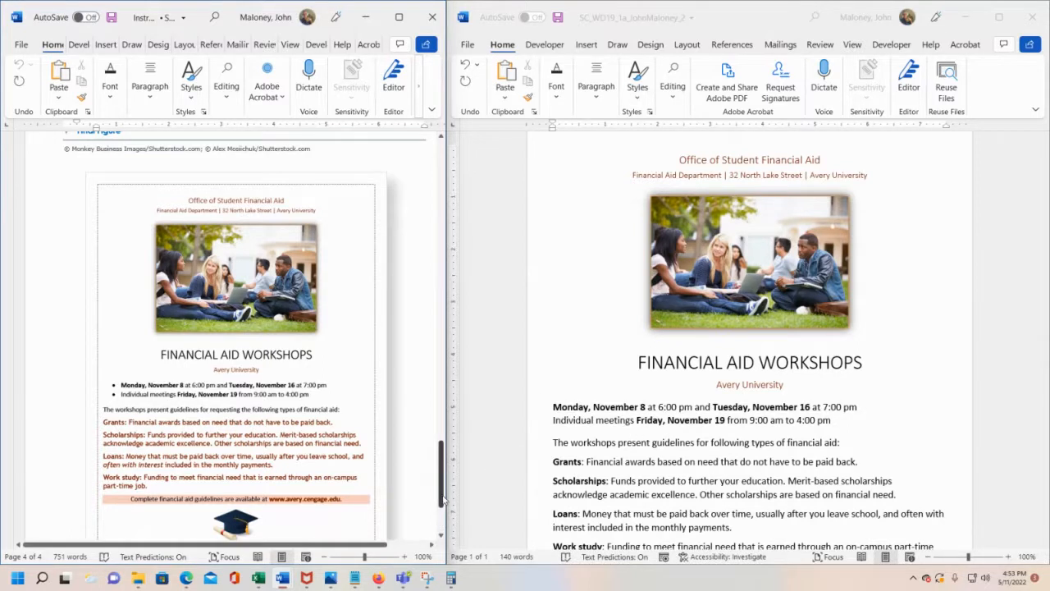
left_click_drag(443, 499, 453, 306)
scroll(214, 210, "up", 1)
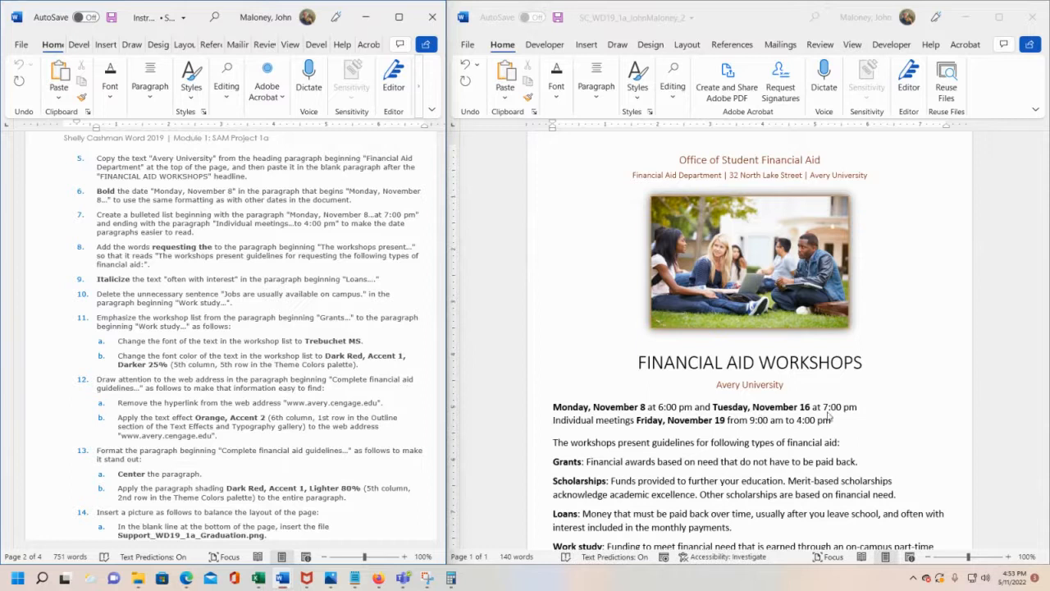
left_click(553, 408)
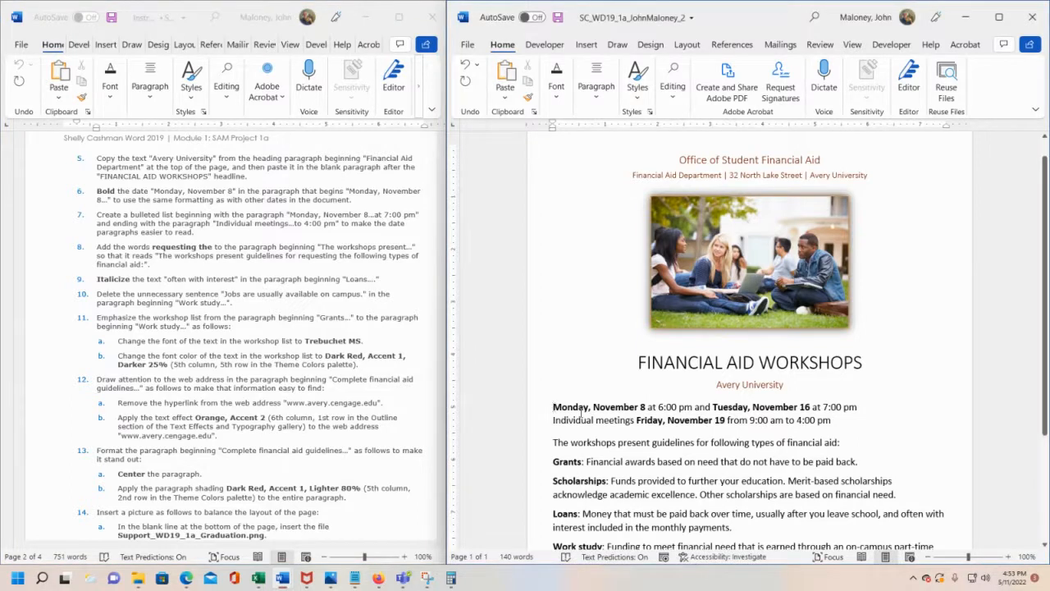
left_click_drag(580, 414, 832, 421)
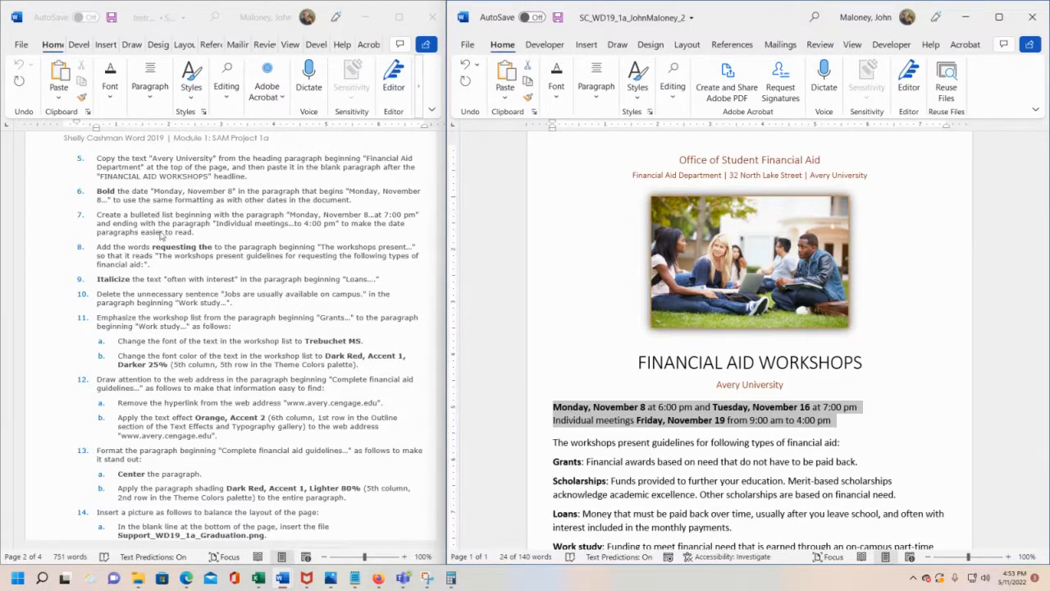
scroll(195, 293, "down", 2)
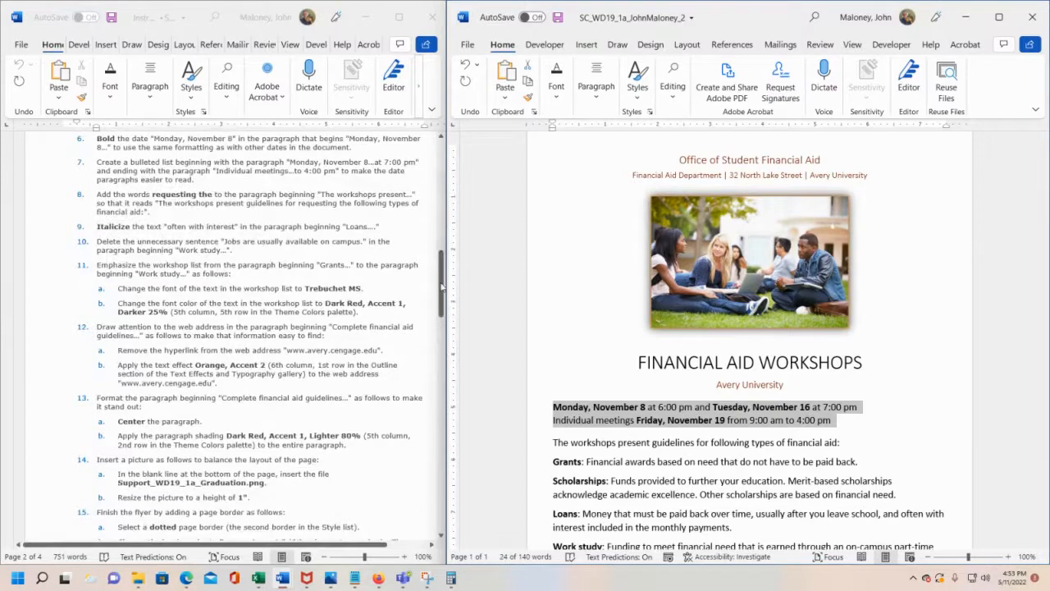
left_click_drag(443, 287, 443, 480)
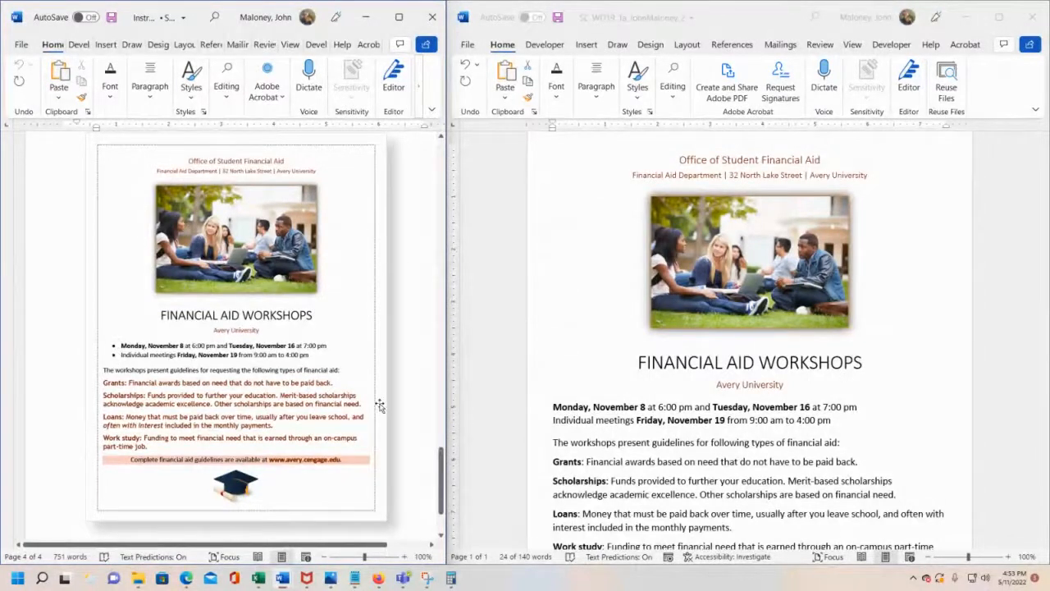
left_click_drag(441, 480, 427, 138)
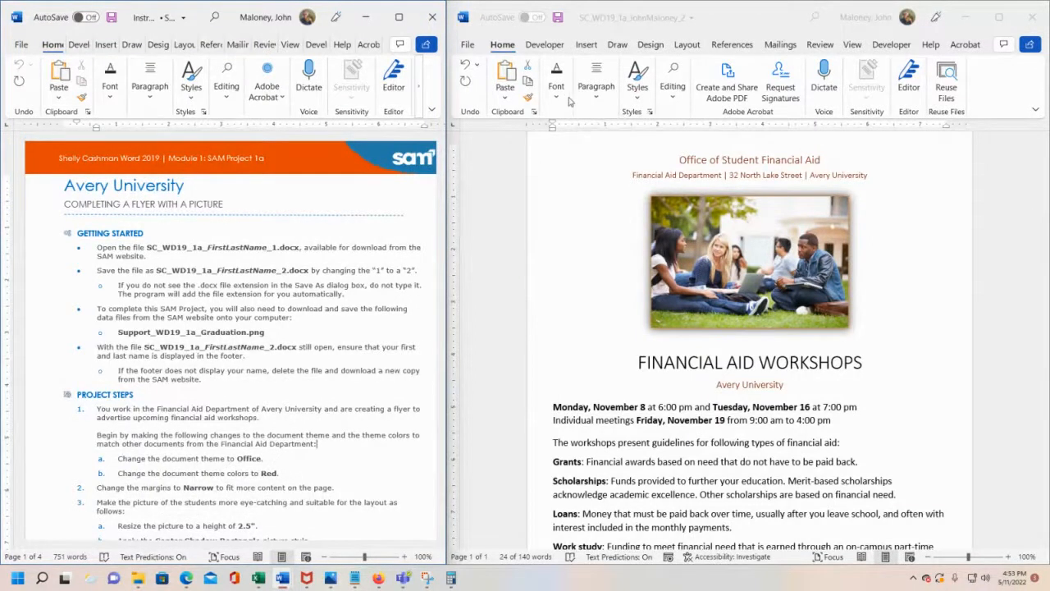
left_click(598, 98)
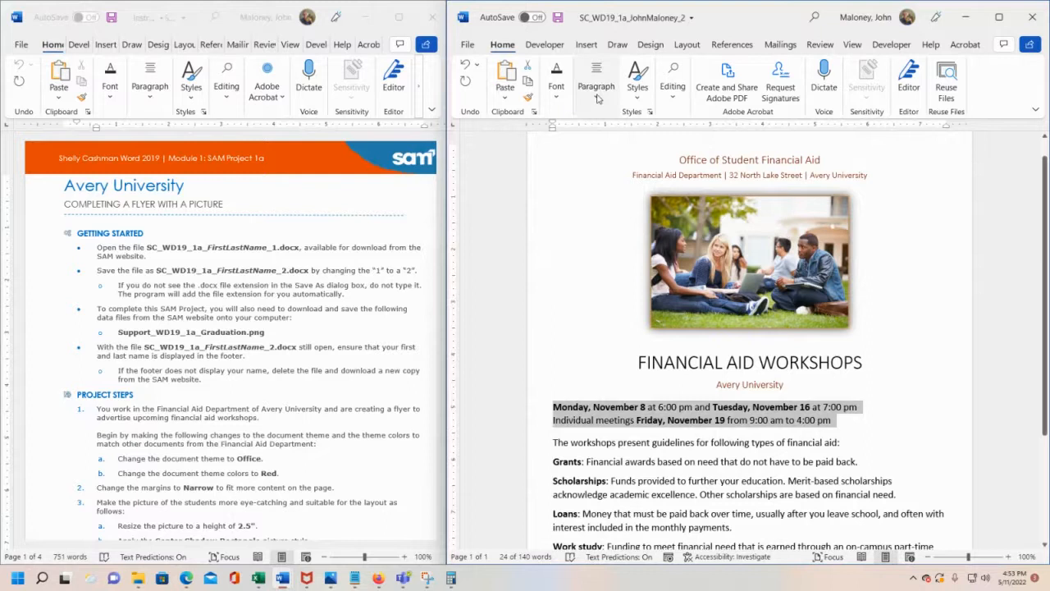
left_click(598, 98)
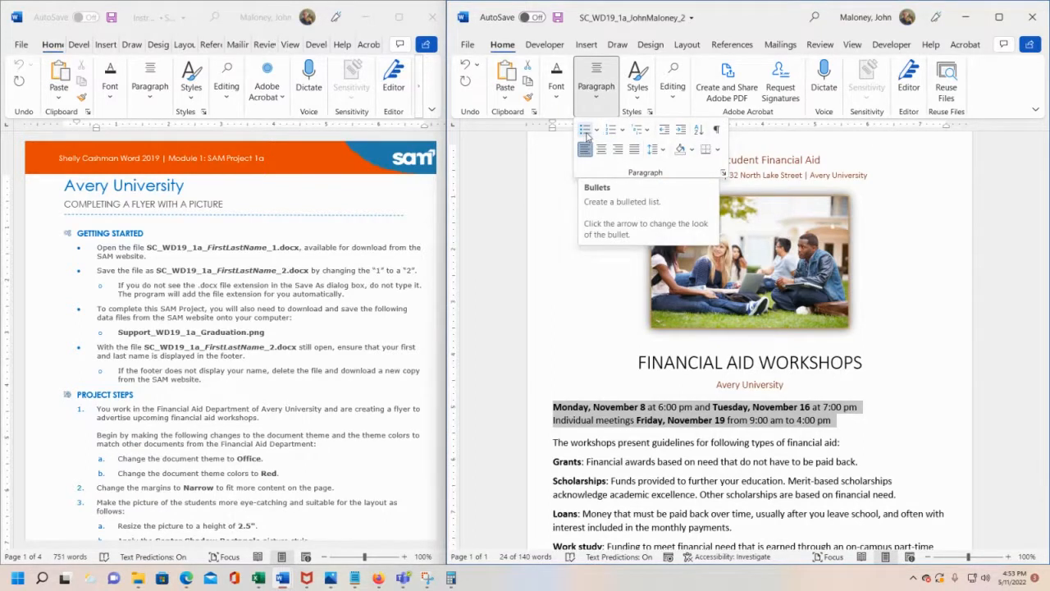
left_click(596, 130)
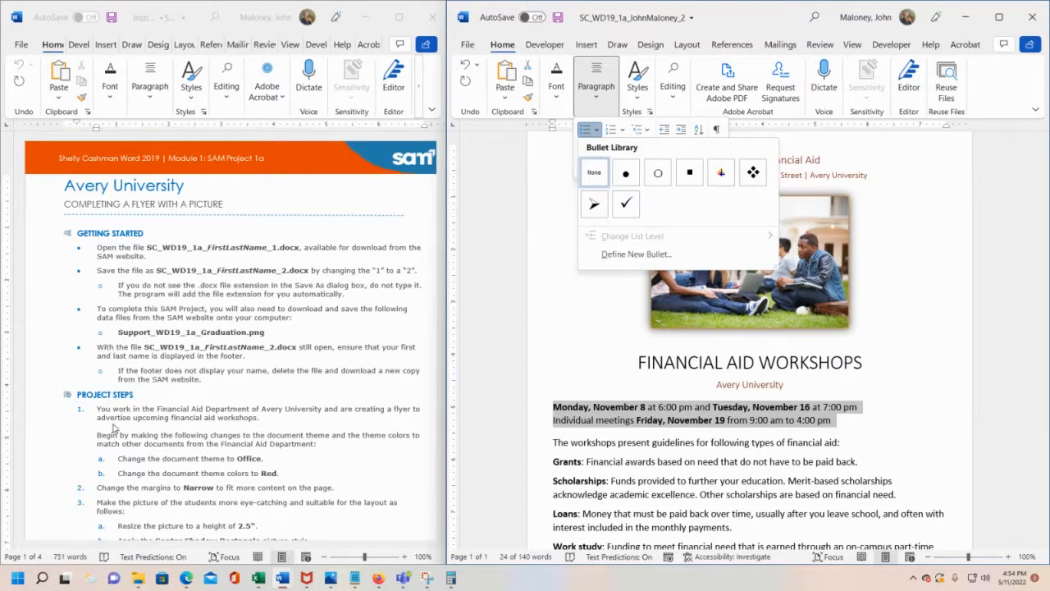
left_click(631, 176)
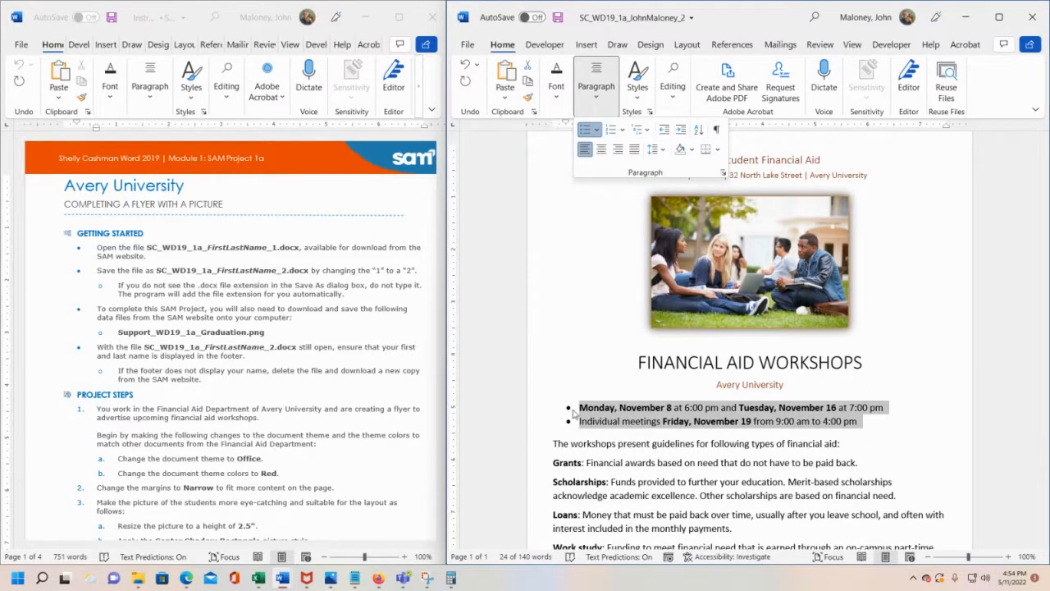
left_click(512, 296)
Bring project steps 6 to 15 back into view in the instructions and save the flyer with its bulleted dates
scroll(378, 218, "down", 2)
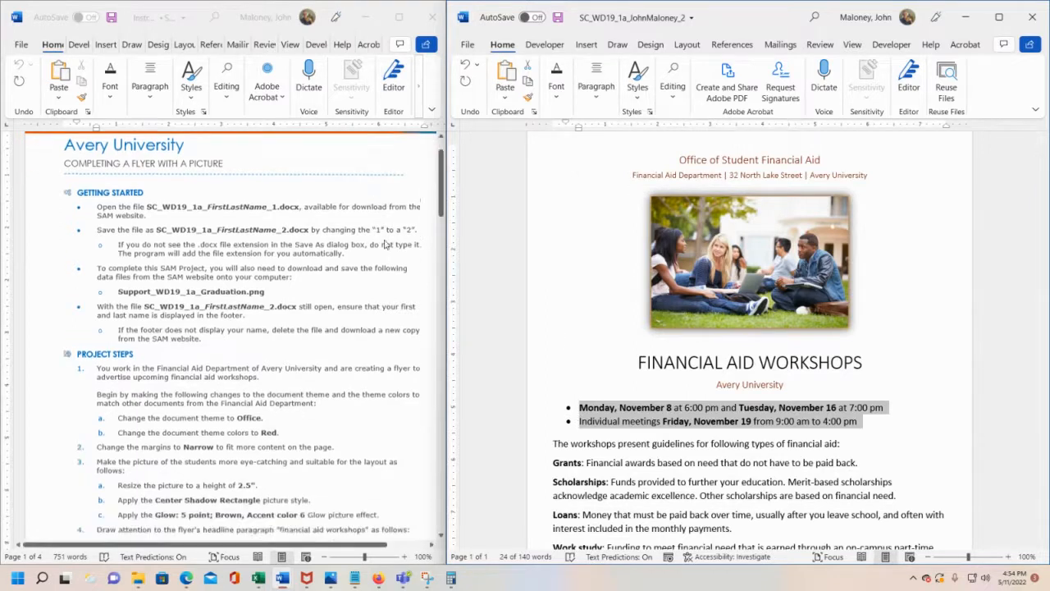
left_click_drag(441, 206, 462, 270)
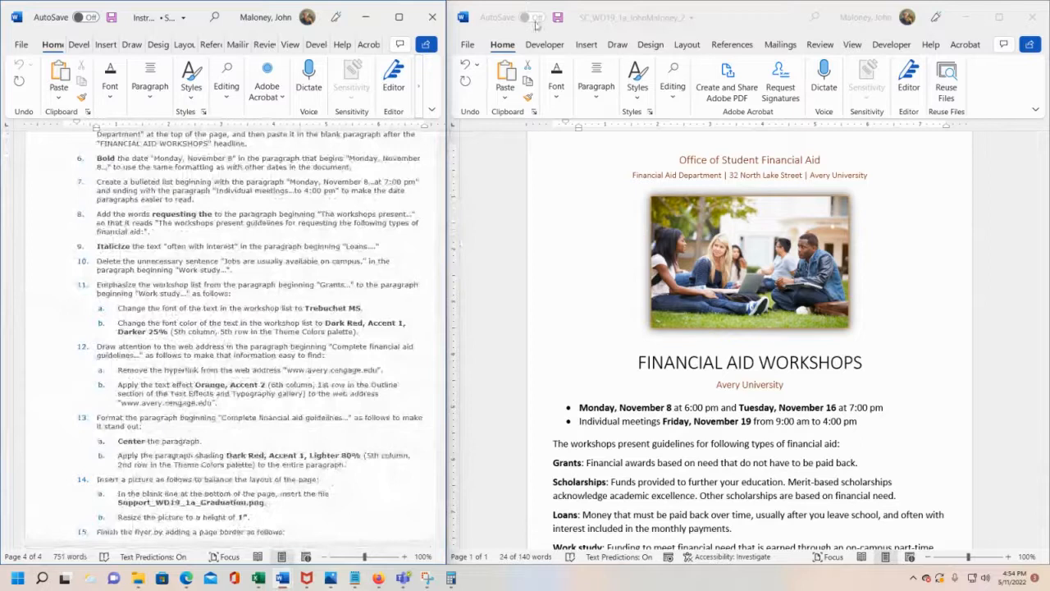
left_click(557, 22)
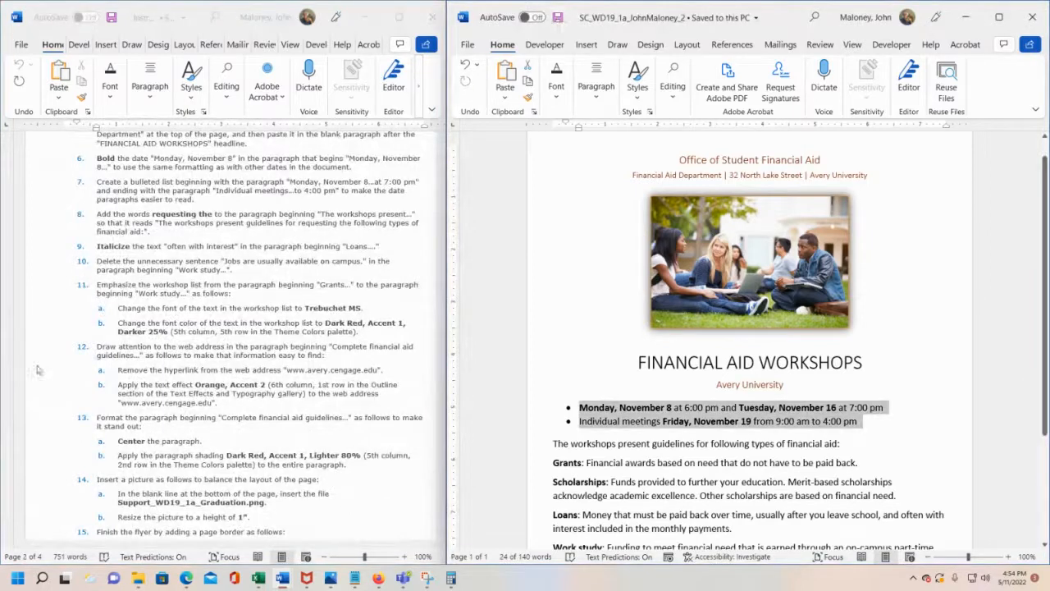
Insert "requesting the" before "following types of financial aid" in the flyer's paragraph beginning "The workshops present", and save the flyer
scroll(275, 337, "down", 5)
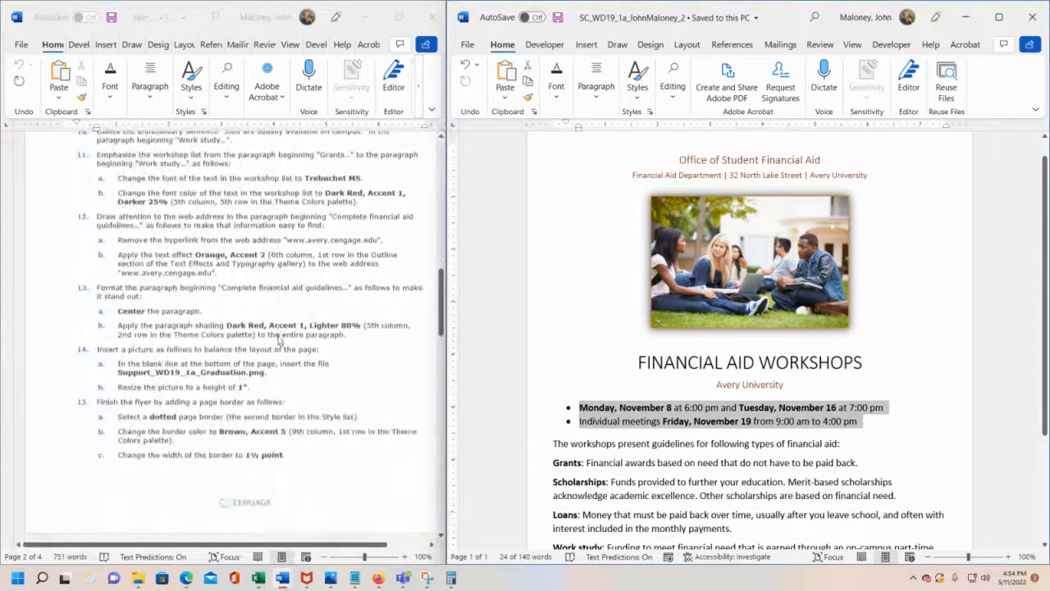
scroll(216, 401, "down", 2)
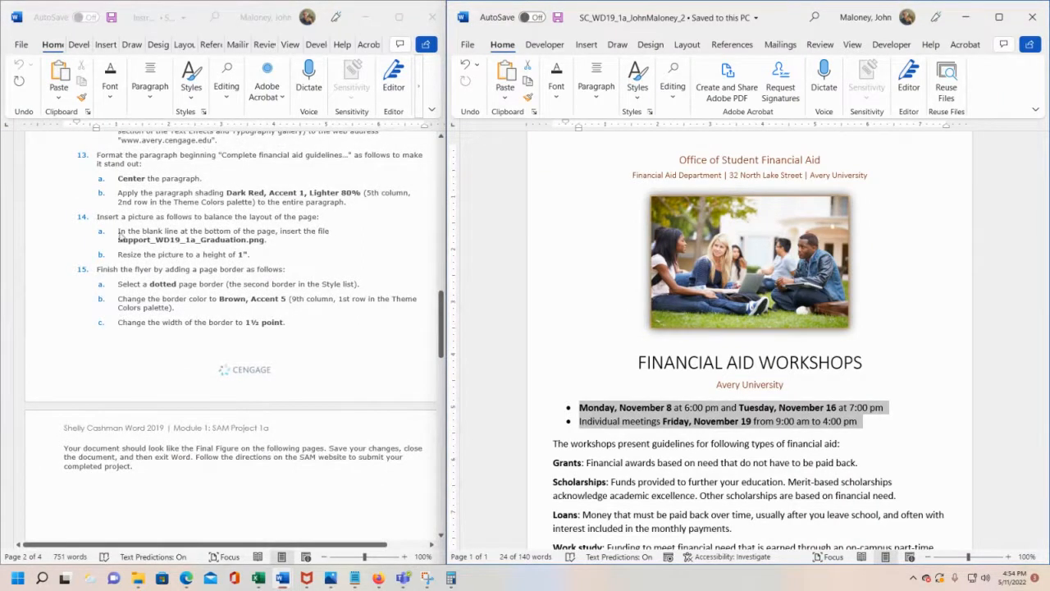
scroll(194, 339, "up", 2)
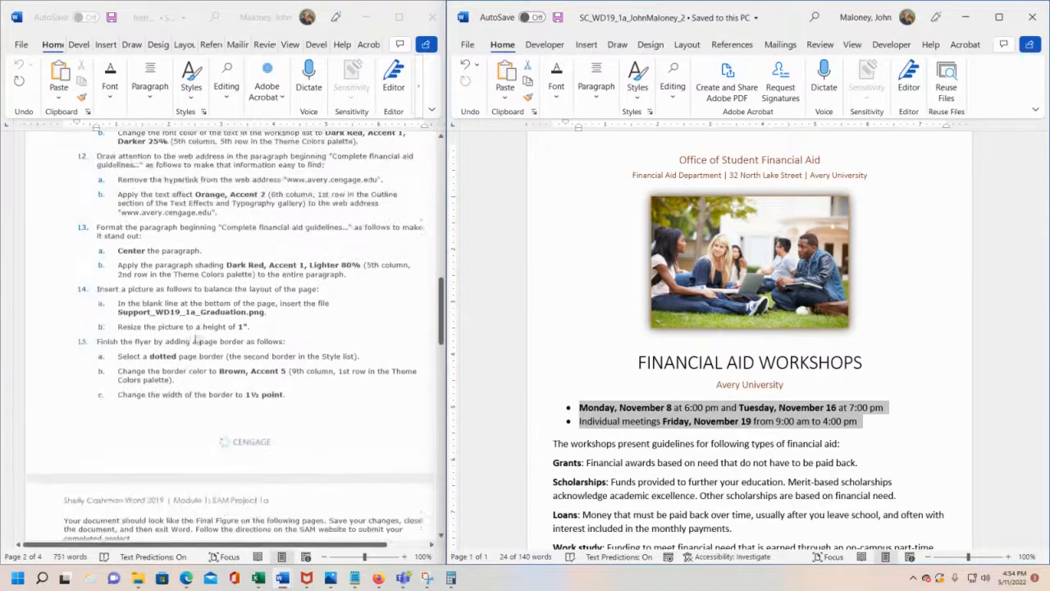
left_click_drag(442, 320, 442, 280)
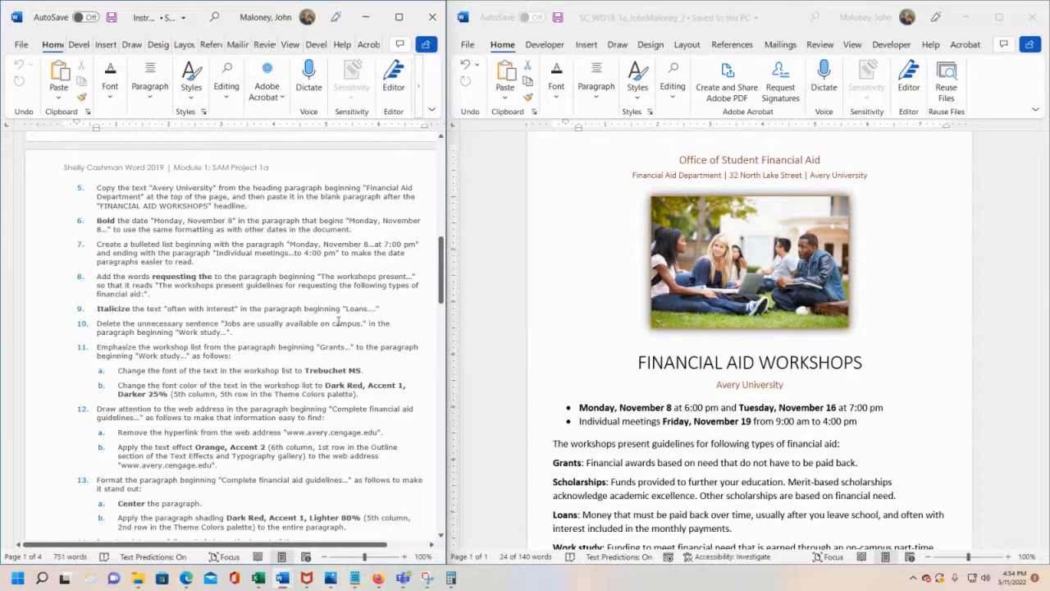
scroll(617, 430, "down", 1)
left_click(582, 422)
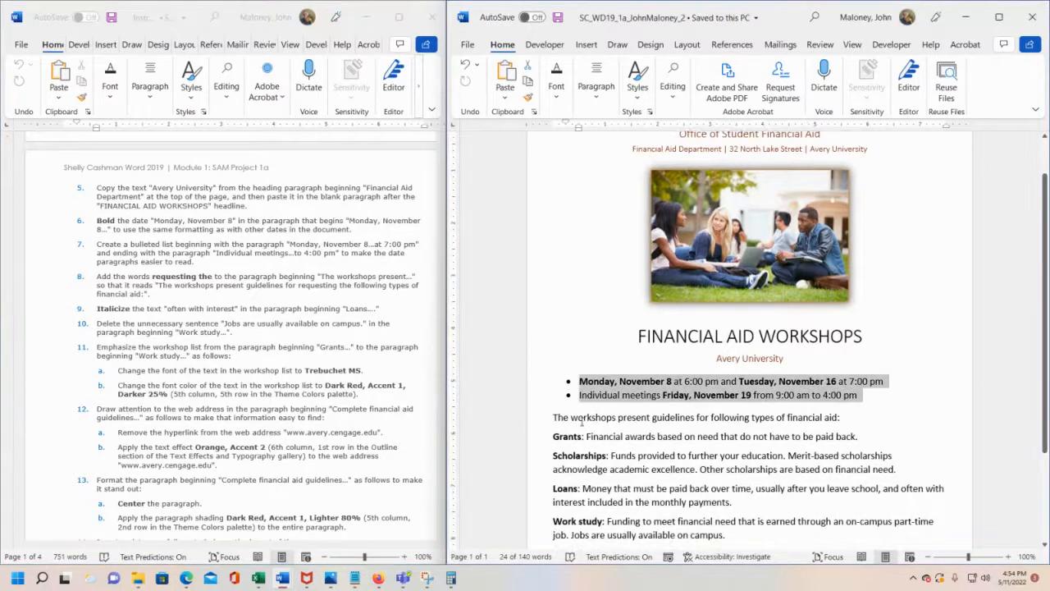
left_click(554, 417)
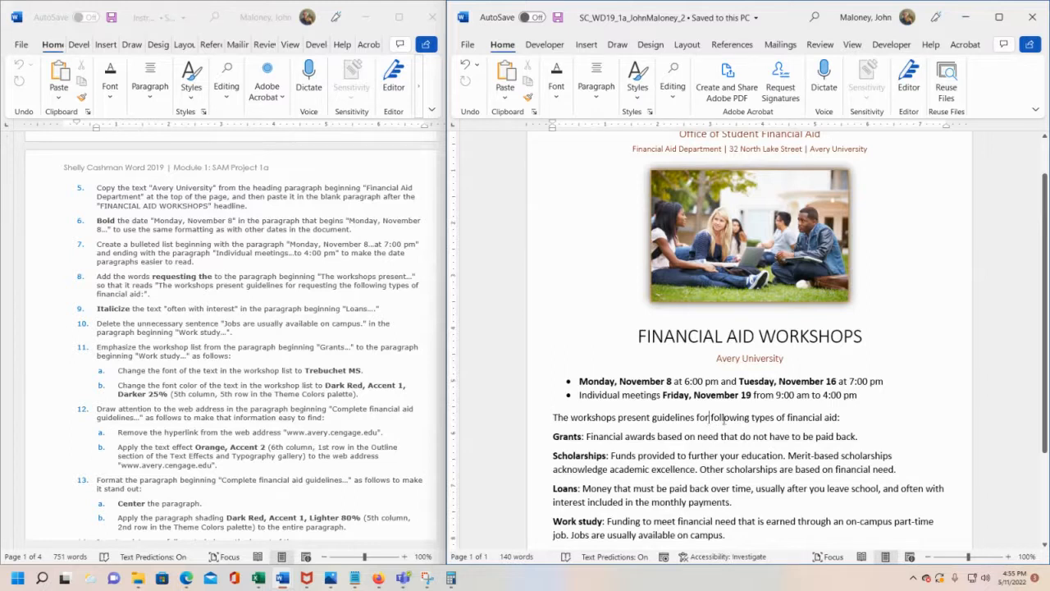
type("request ")
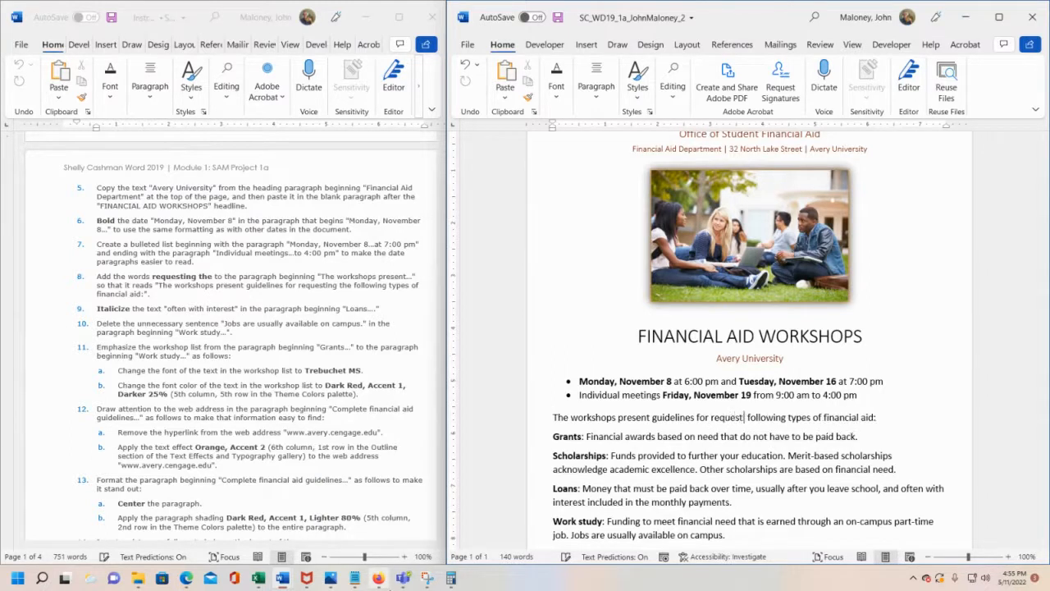
type("ing the")
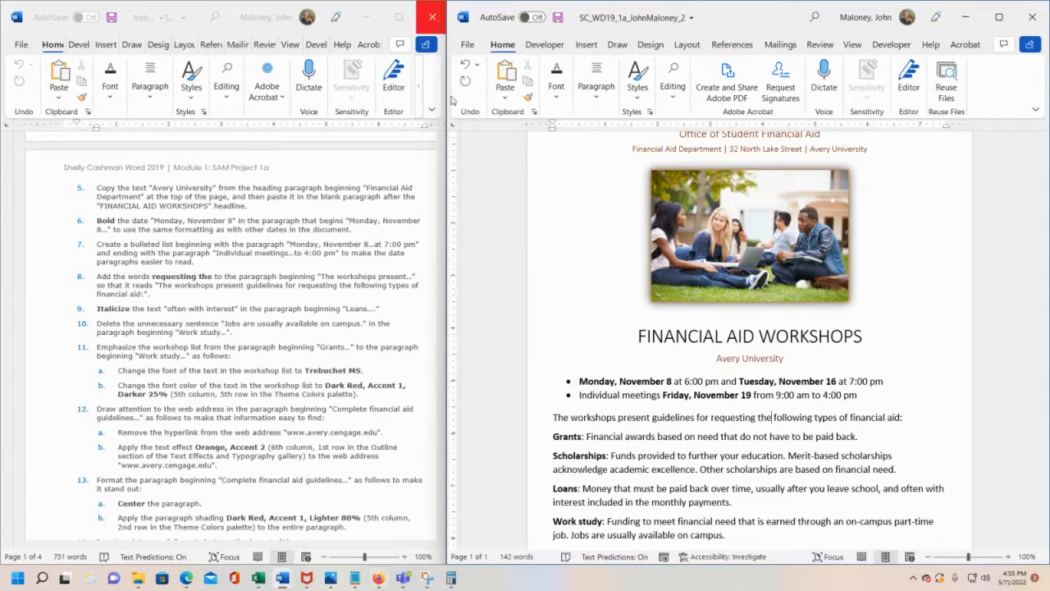
left_click(558, 18)
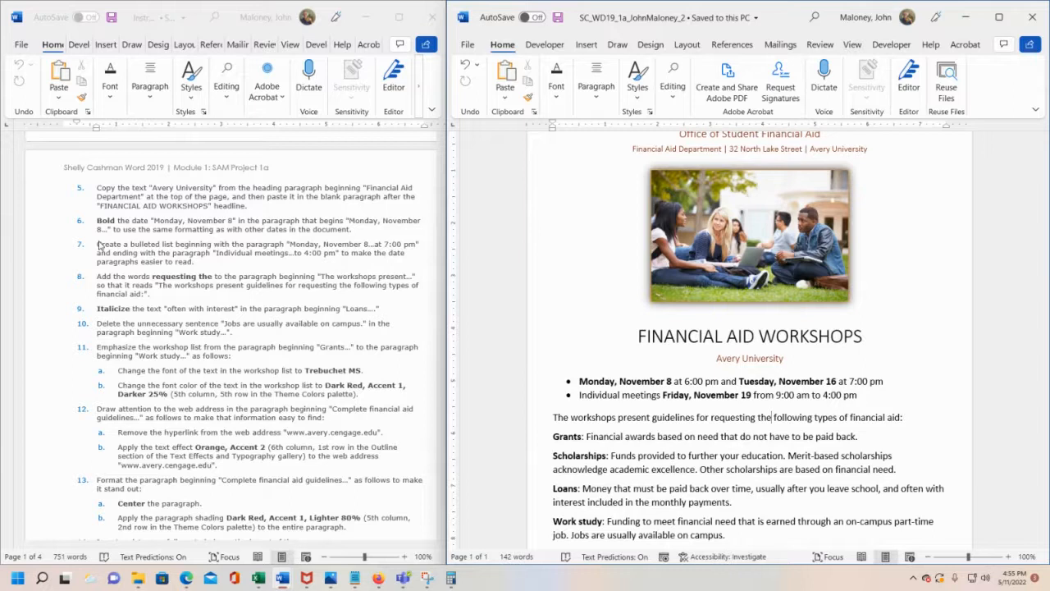
Minimize the instructions document, then maximize the saved flyer's window and close the flyer
scroll(98, 245, "down", 5)
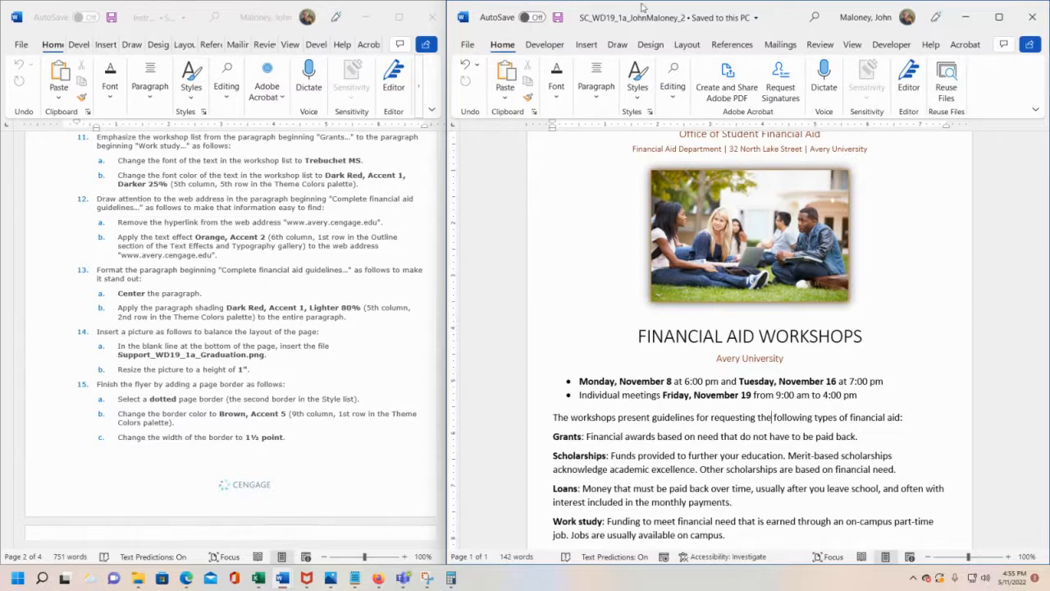
left_click(365, 18)
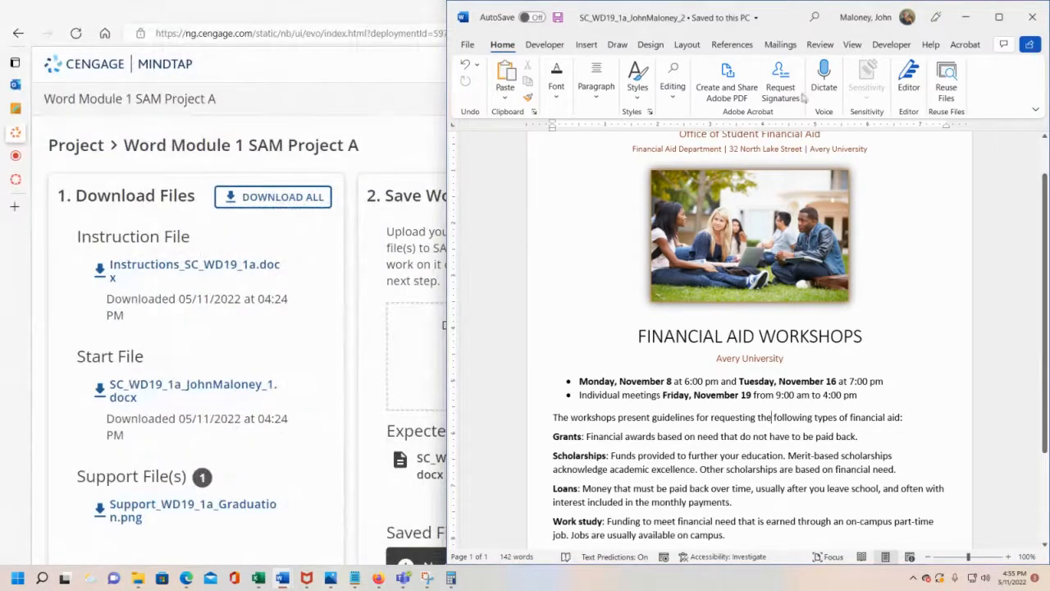
left_click(999, 17)
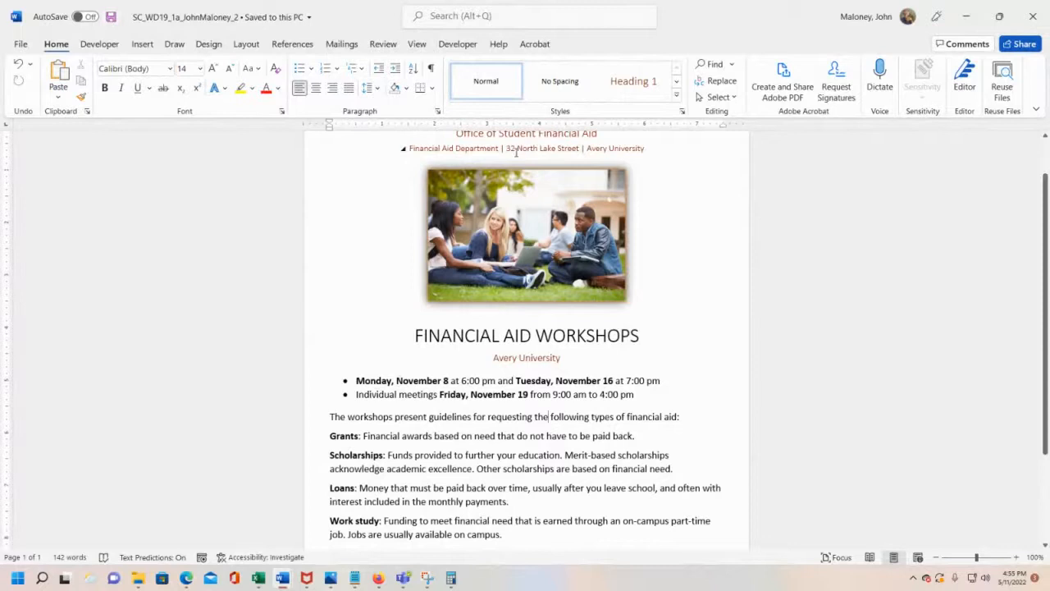
left_click(1033, 18)
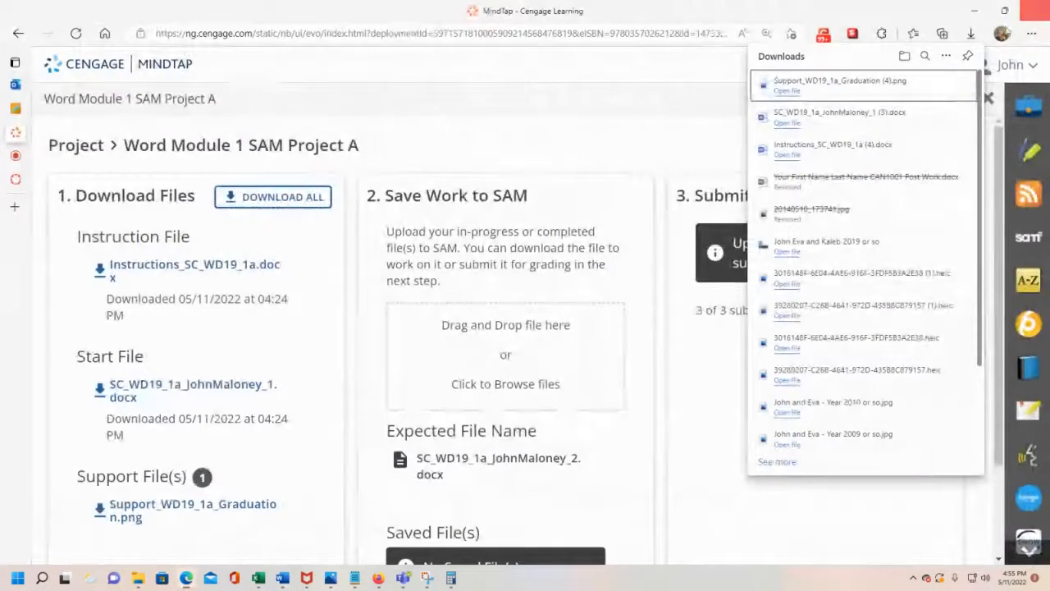
Switch to File Explorer and open the Homestead Classes folder inside Desktop > MDC > Summer 2022
left_click(139, 579)
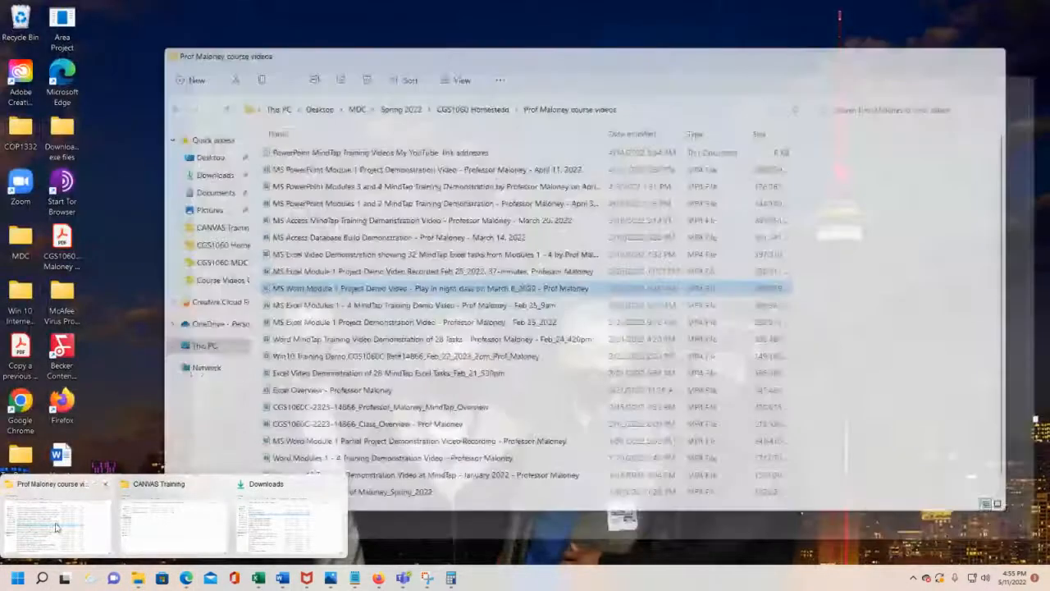
left_click(56, 527)
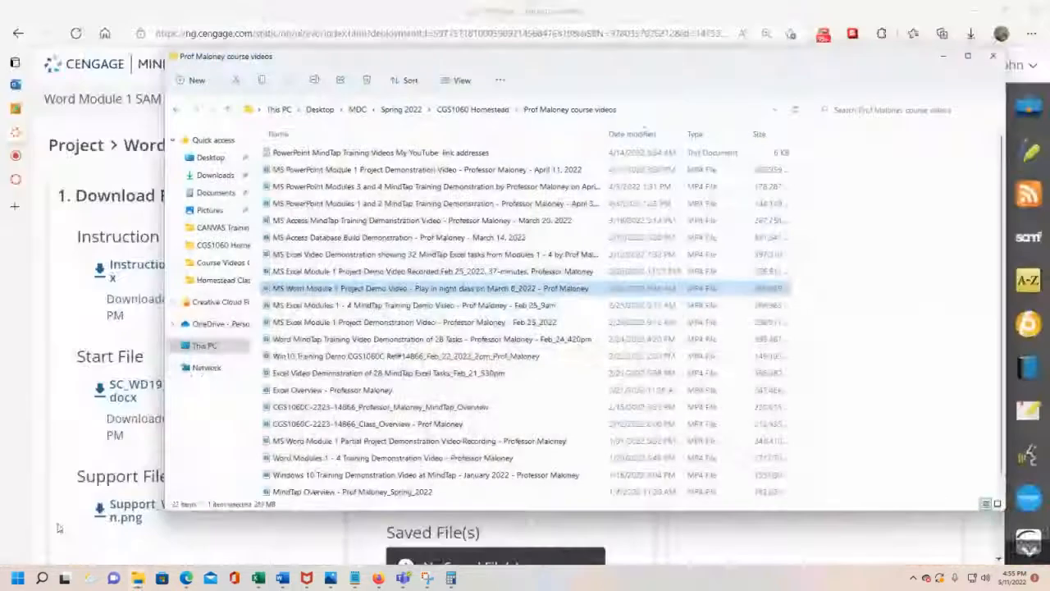
left_click(212, 158)
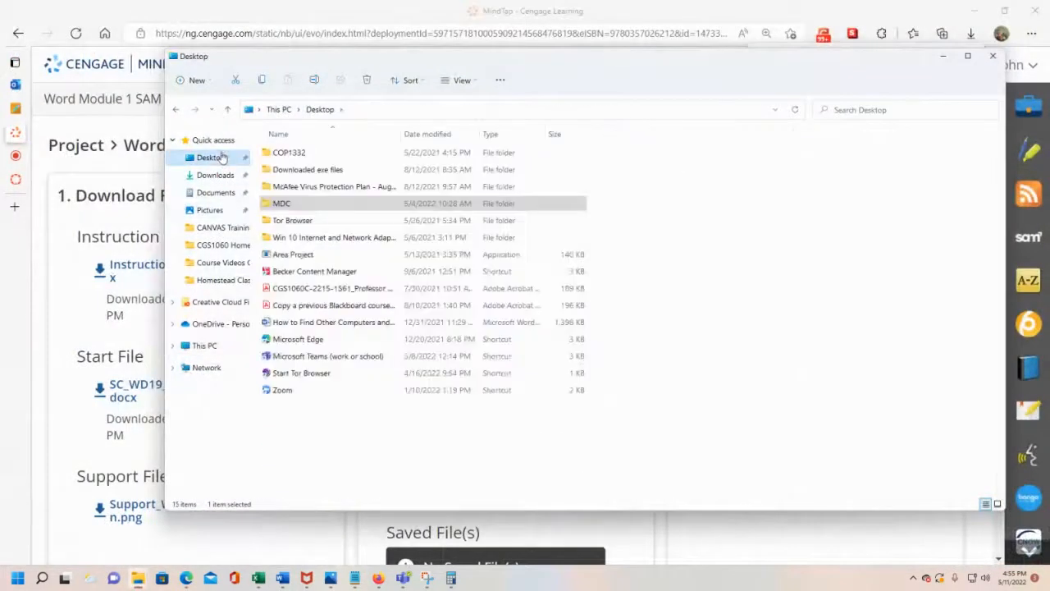
double_click(279, 204)
scroll(316, 310, "down", 7)
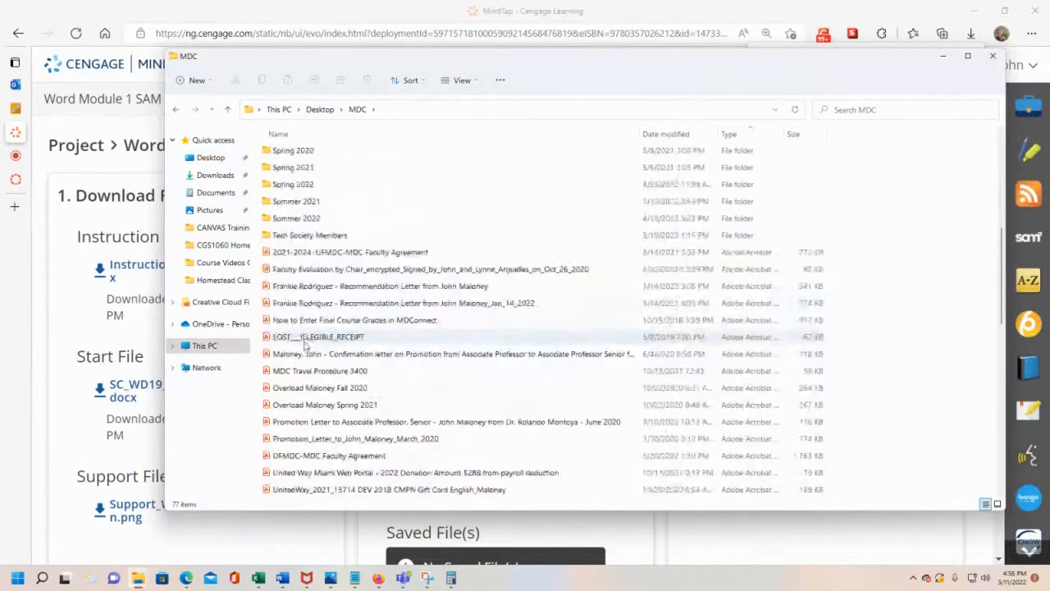
double_click(304, 219)
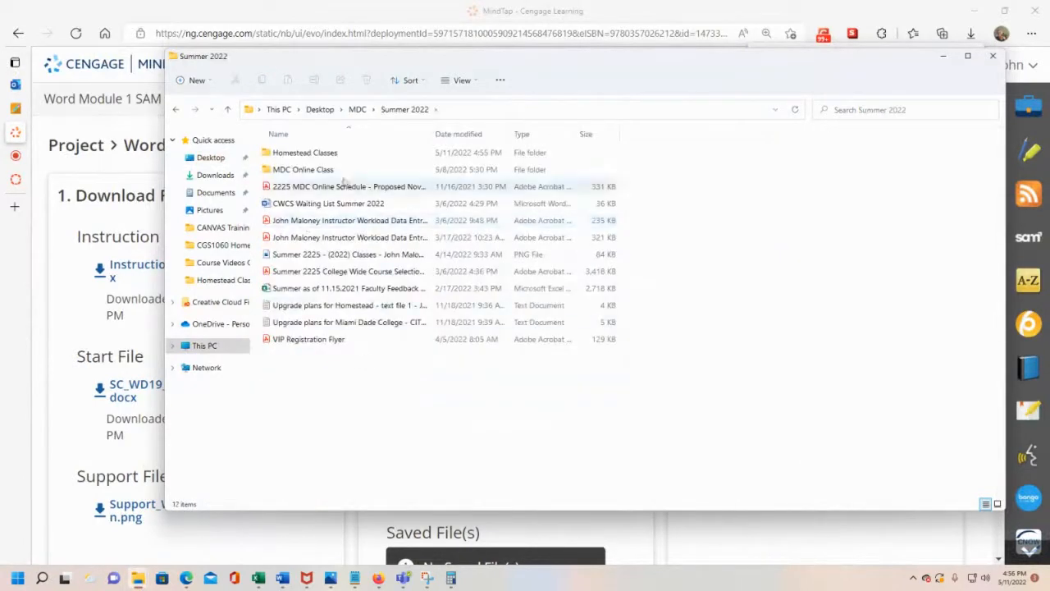
double_click(328, 156)
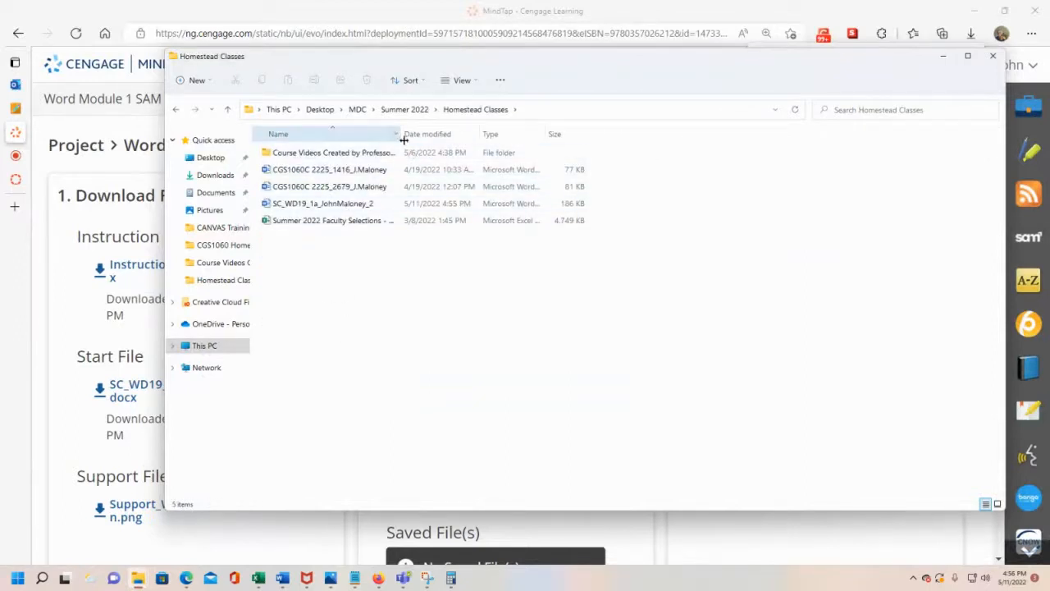
Widen the Name column, check the modified date of the saved flyer file ending in "_2", and minimize the folder window
left_click_drag(401, 136, 503, 135)
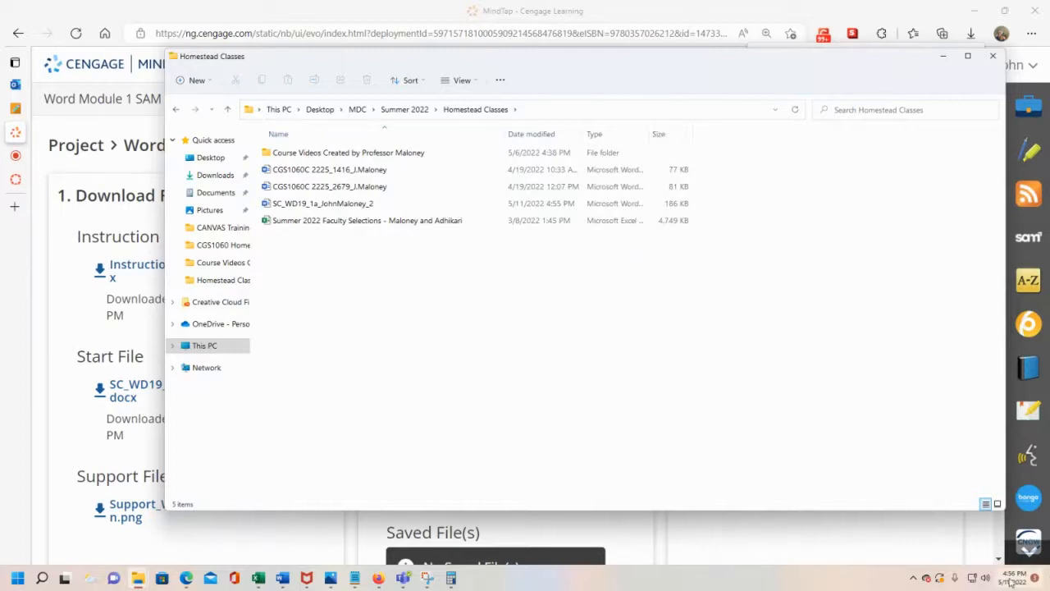
mouse_move(1015, 585)
left_click(394, 209)
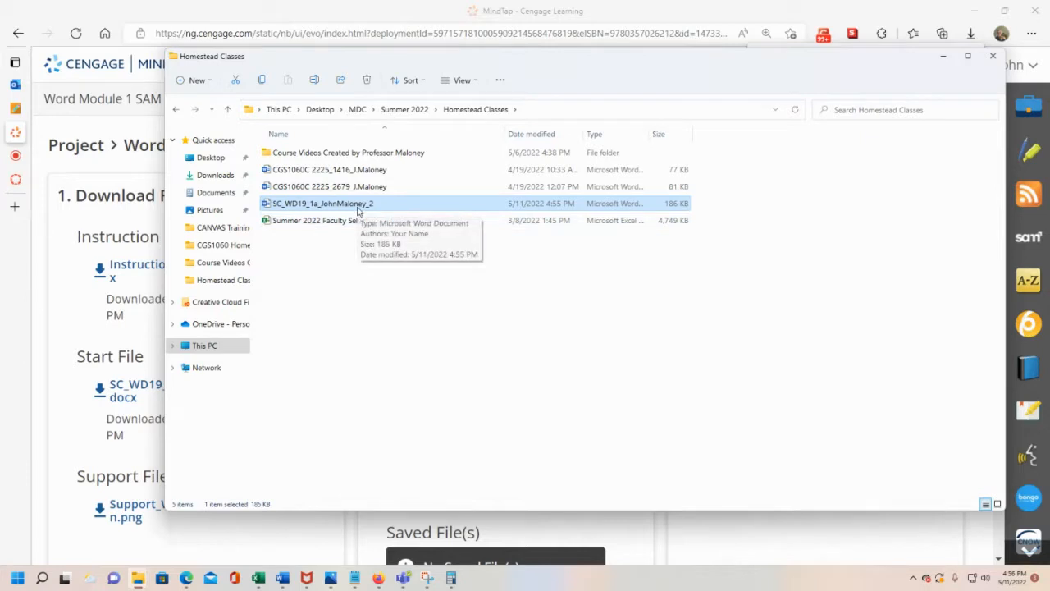
left_click(944, 56)
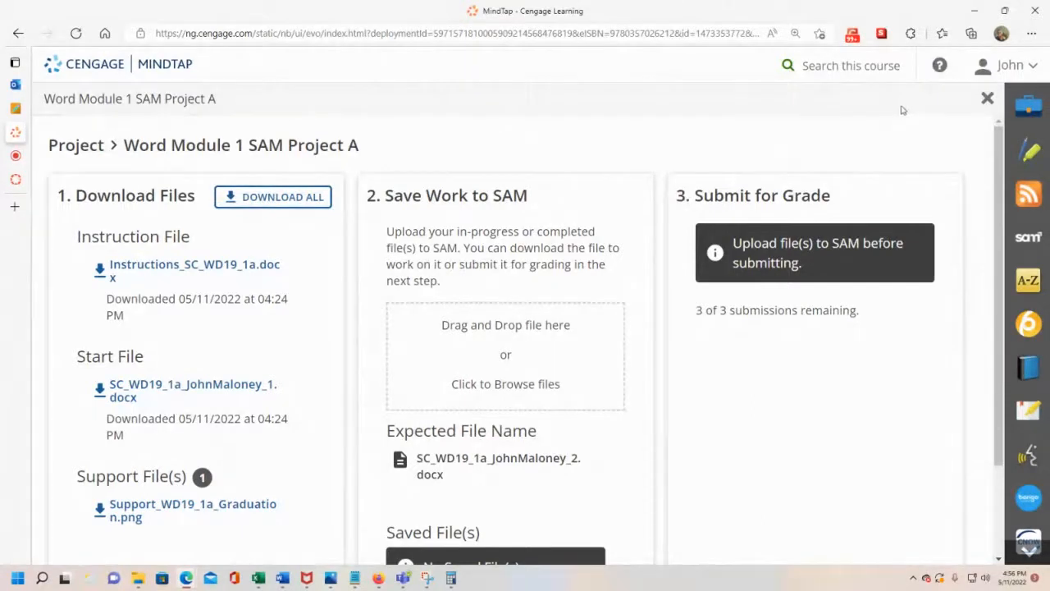
Close the open project page in MindTap and start Word Module 1 SAM Project A again from the course list
left_click(987, 99)
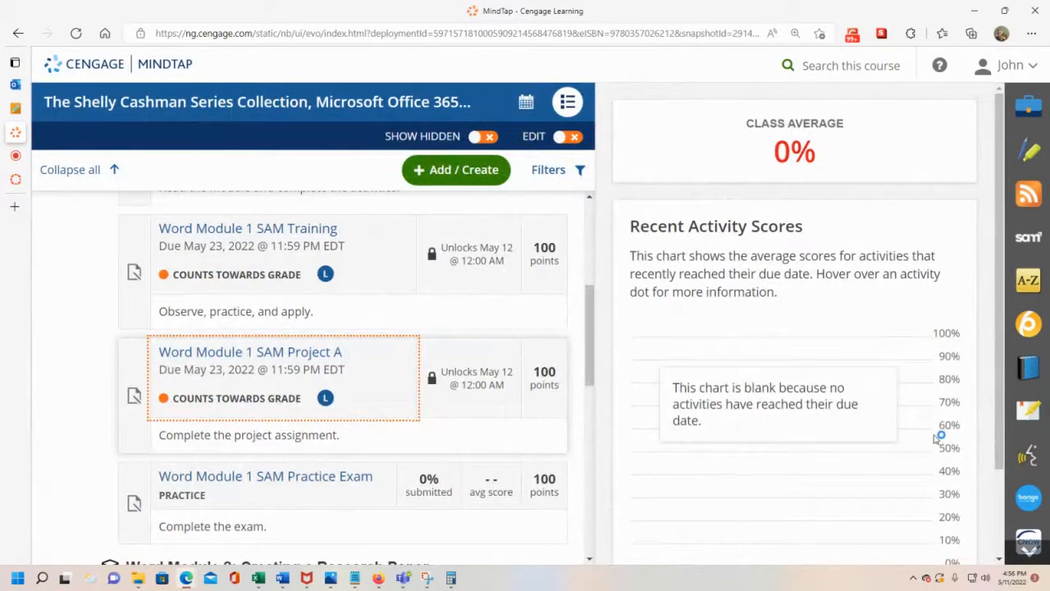
left_click(206, 357)
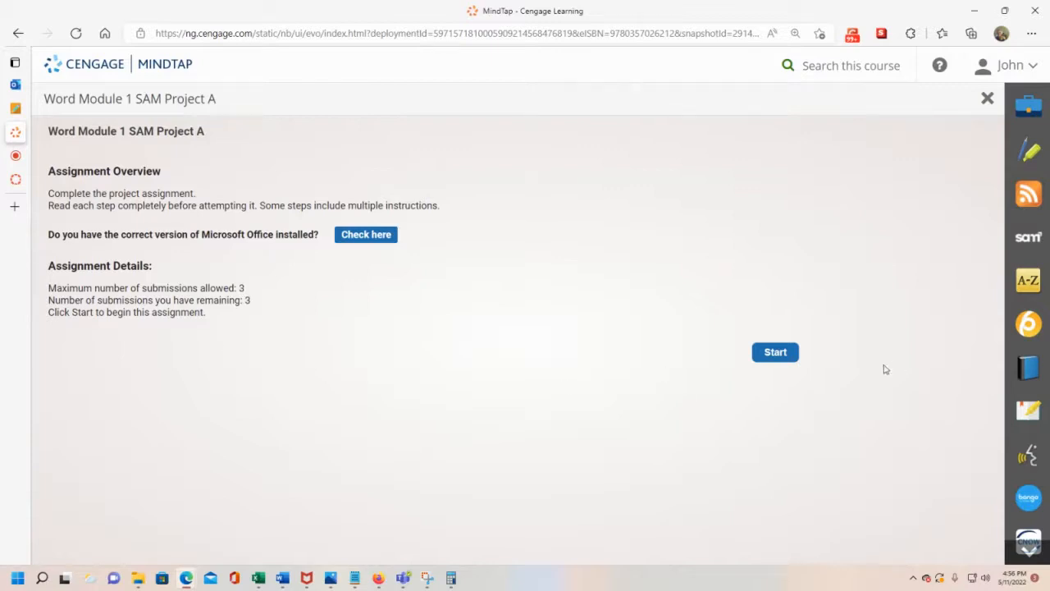
left_click(779, 354)
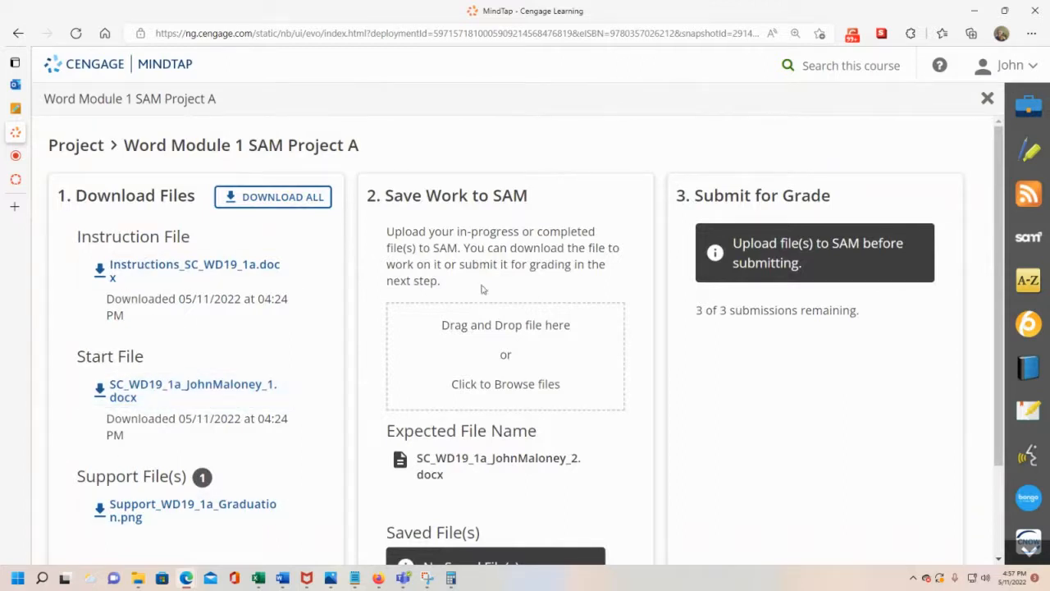
Upload the flyer file ending in "_2" from the Homestead Classes folder to the Save Work to SAM section
scroll(481, 286, "down", 2)
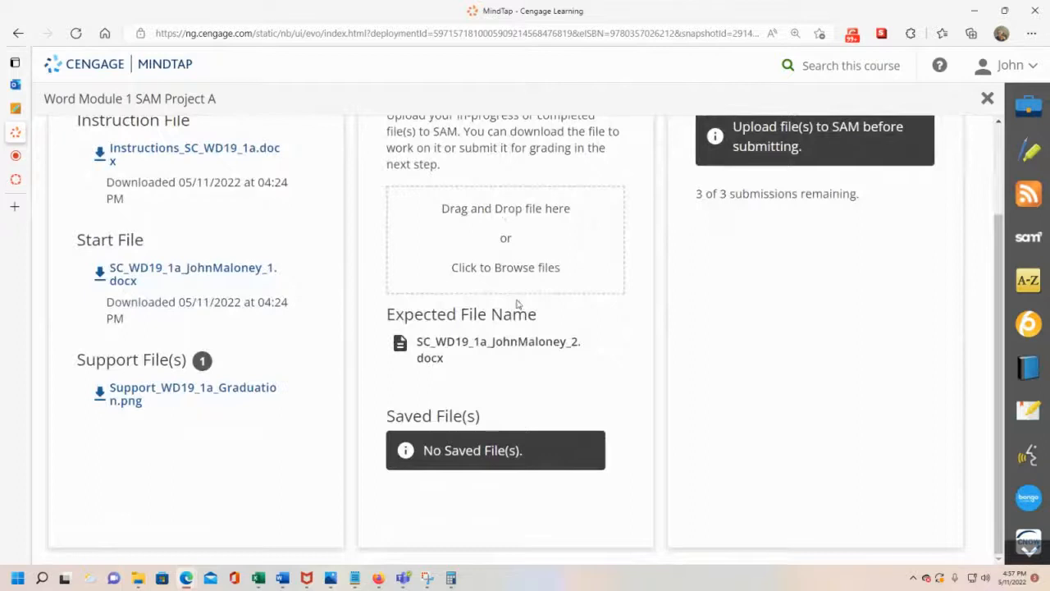
scroll(513, 295, "up", 1)
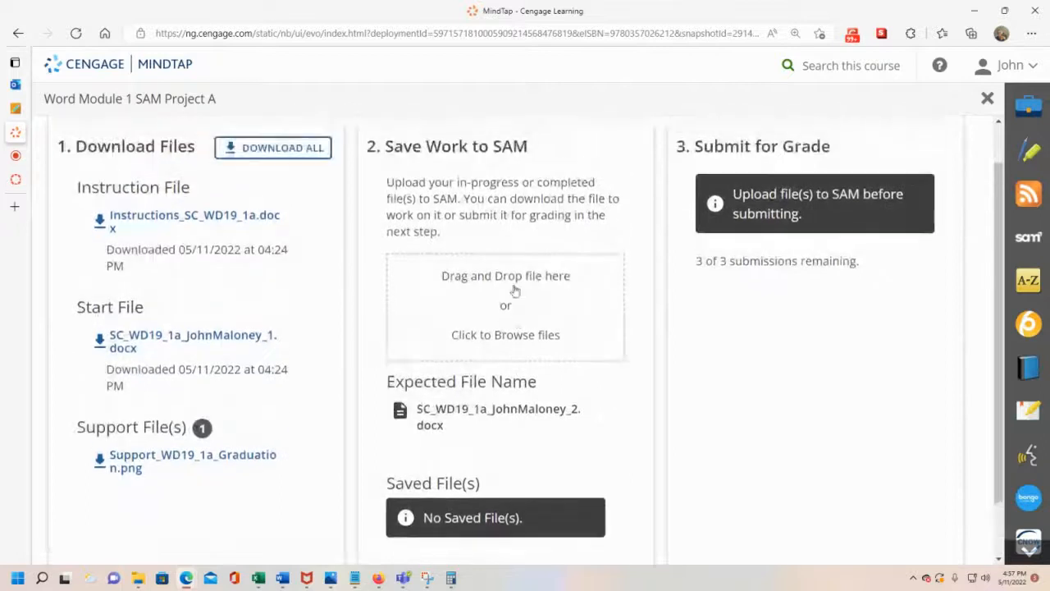
left_click(503, 337)
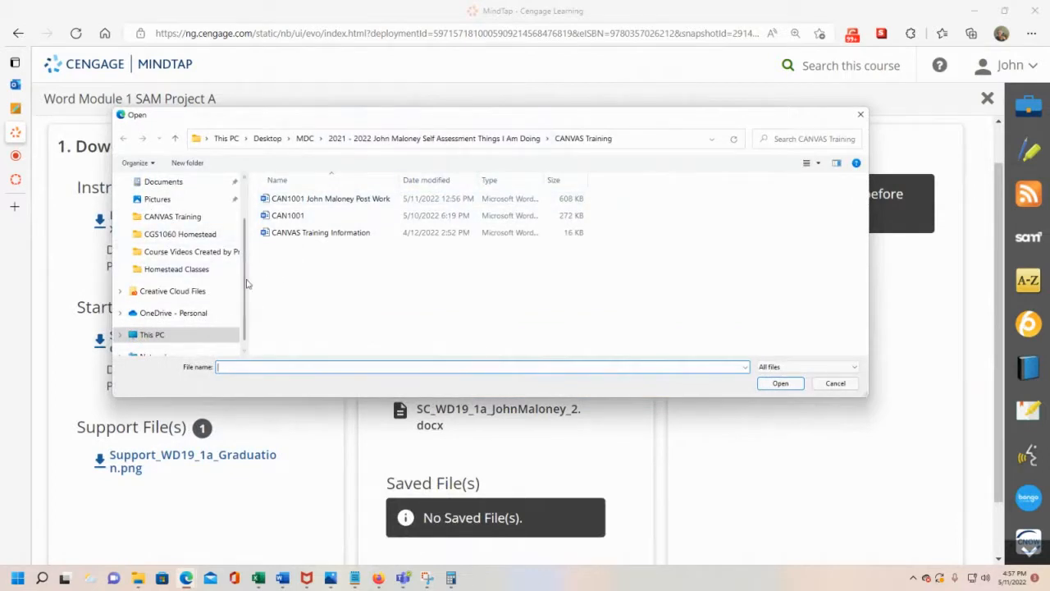
scroll(248, 284, "up", 1)
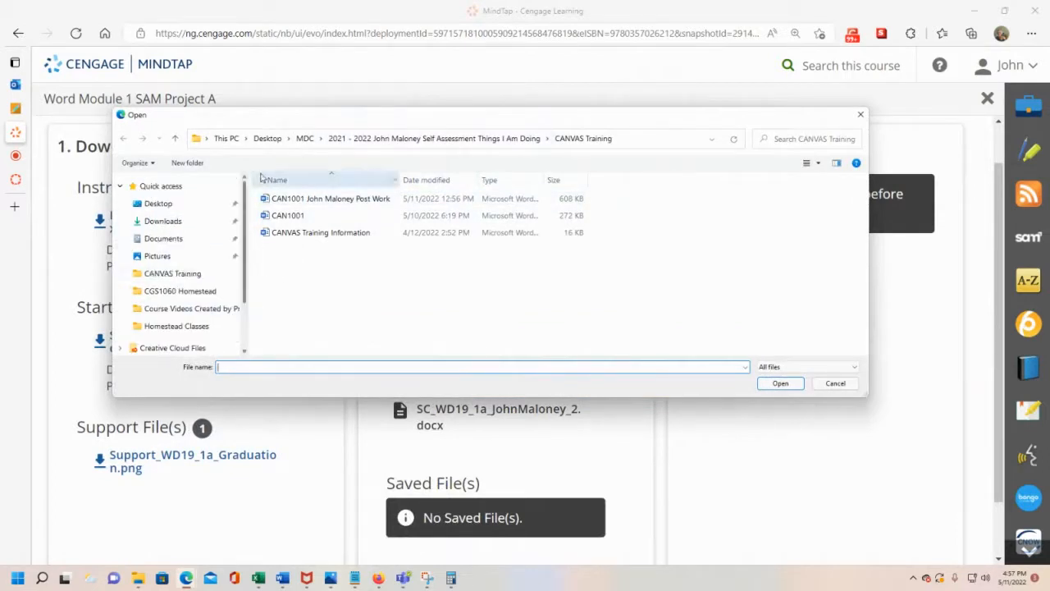
left_click(185, 328)
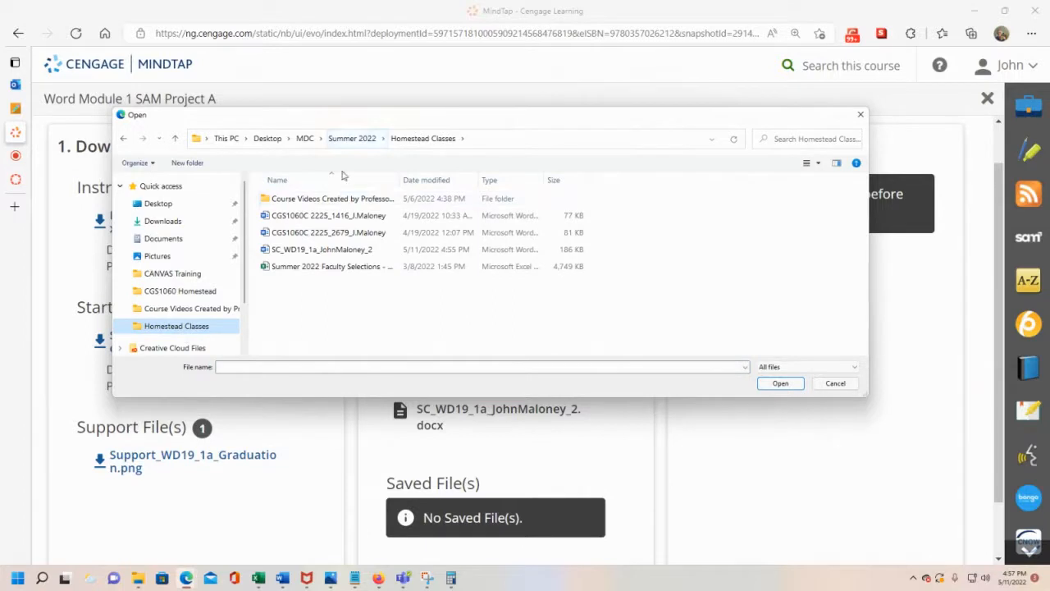
left_click(344, 251)
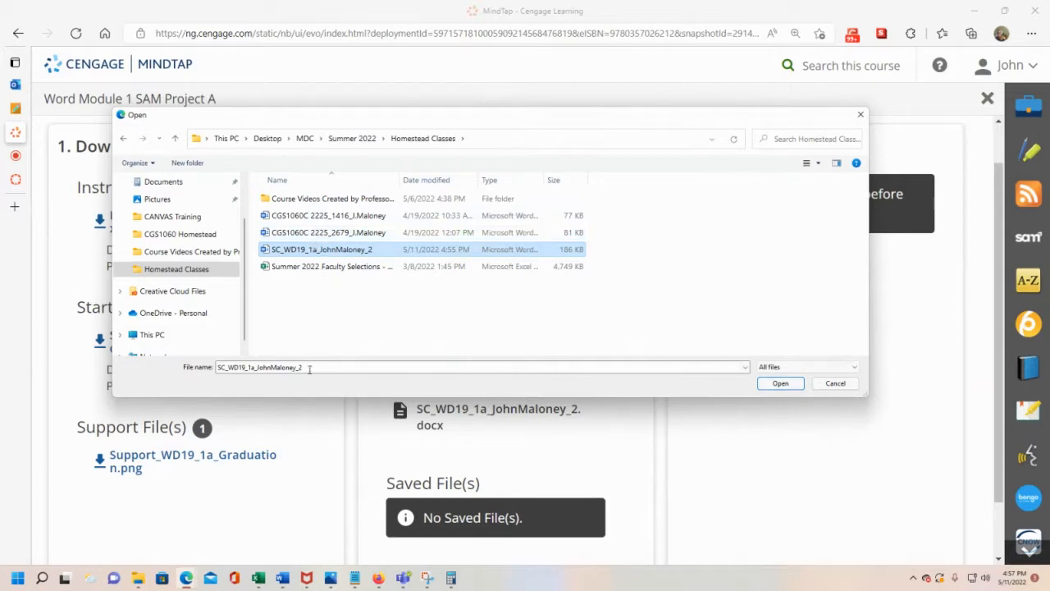
left_click(780, 383)
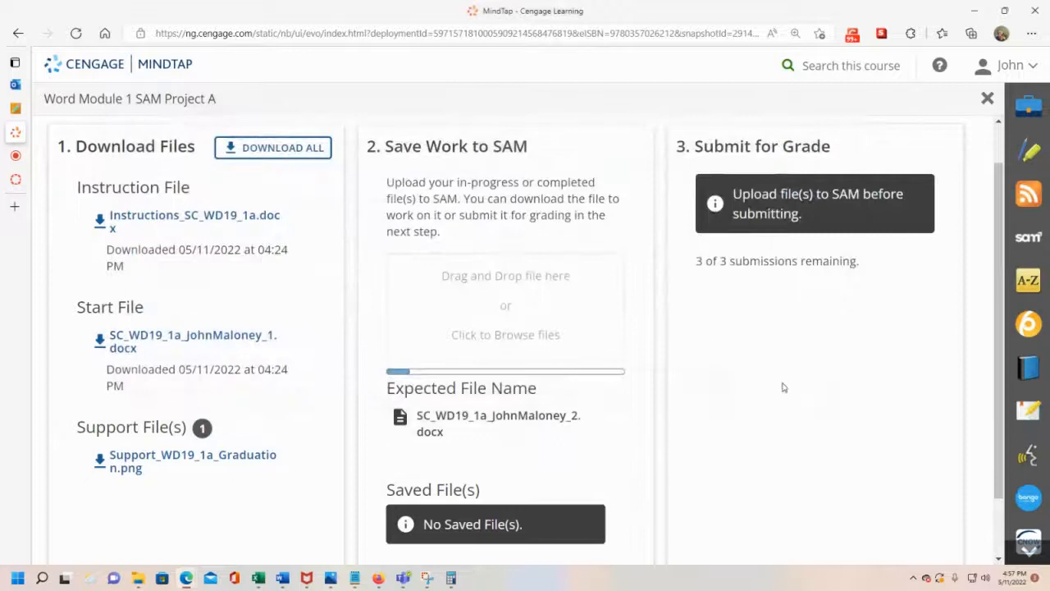
Check the uploaded flyer under the saved files and submit the project for grading
scroll(548, 375, "down", 2)
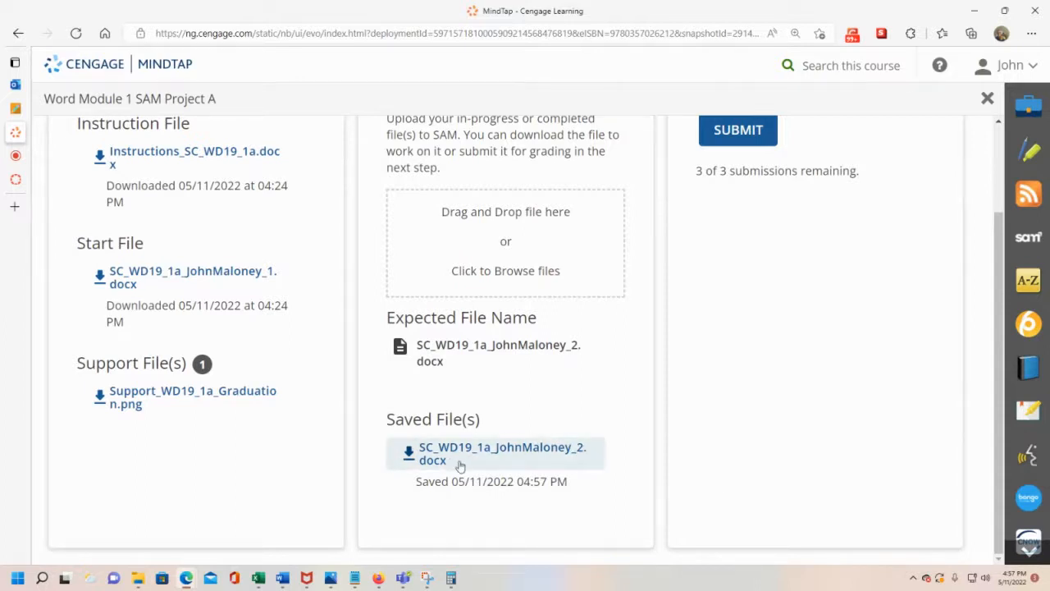
scroll(762, 265, "up", 2)
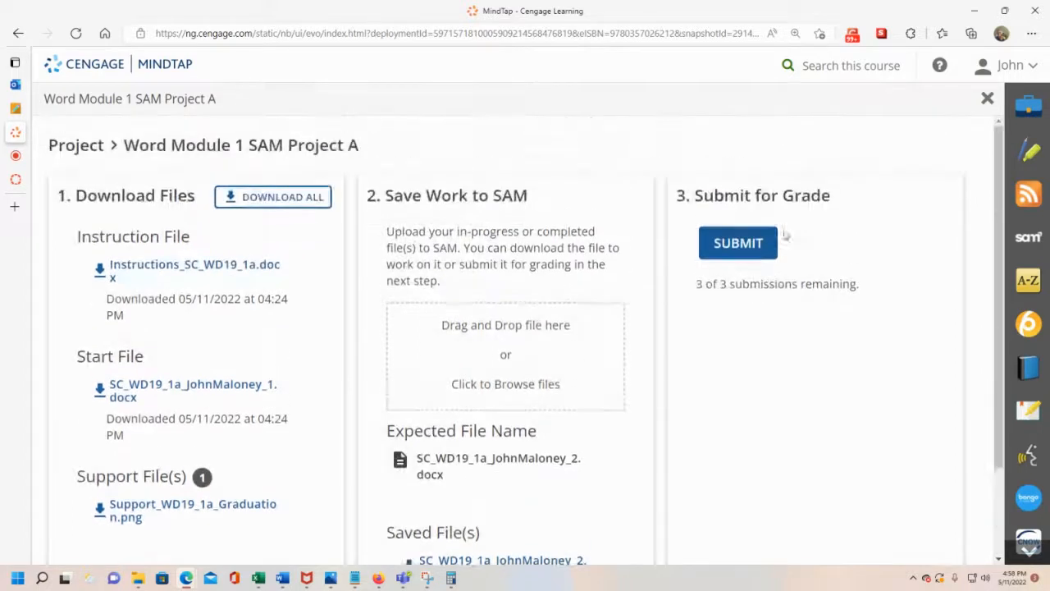
left_click(752, 244)
scroll(718, 300, "down", 1)
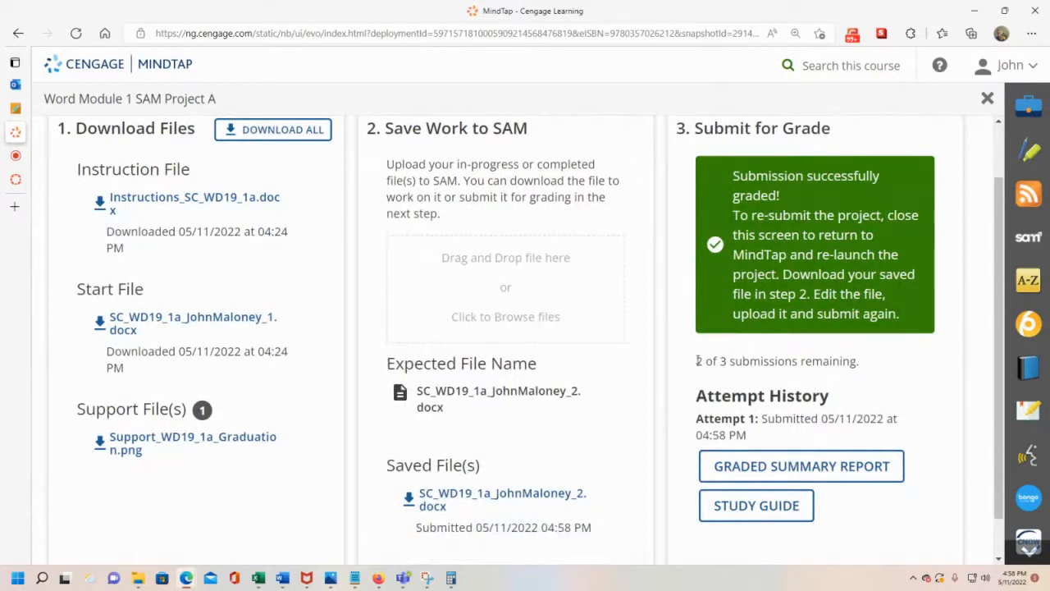
Highlight the remaining submissions line, then download the graded summary report for attempt 1 and open it in Word
left_click_drag(698, 361, 883, 359)
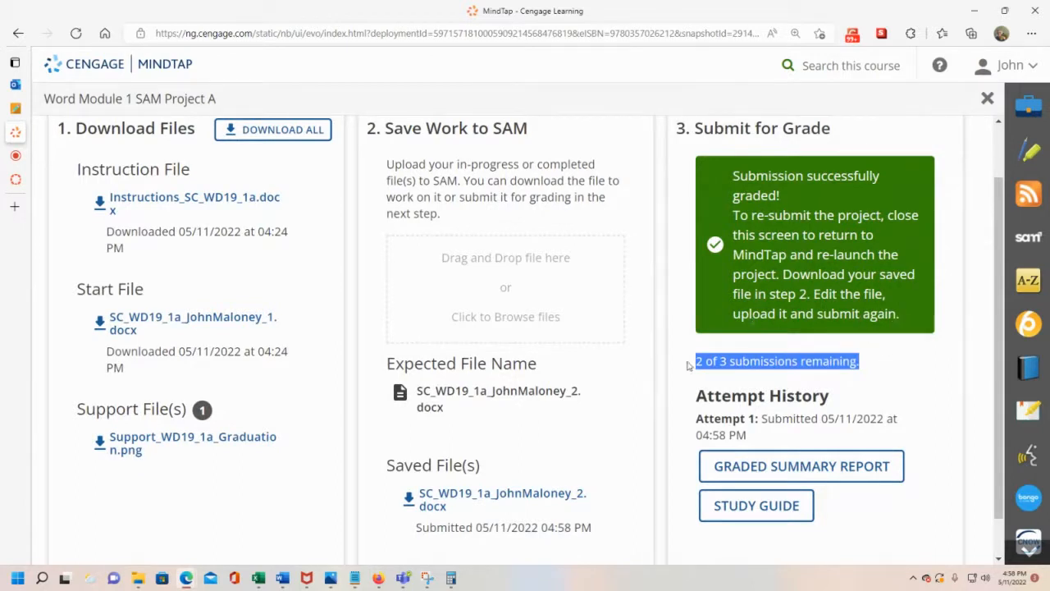
left_click(795, 466)
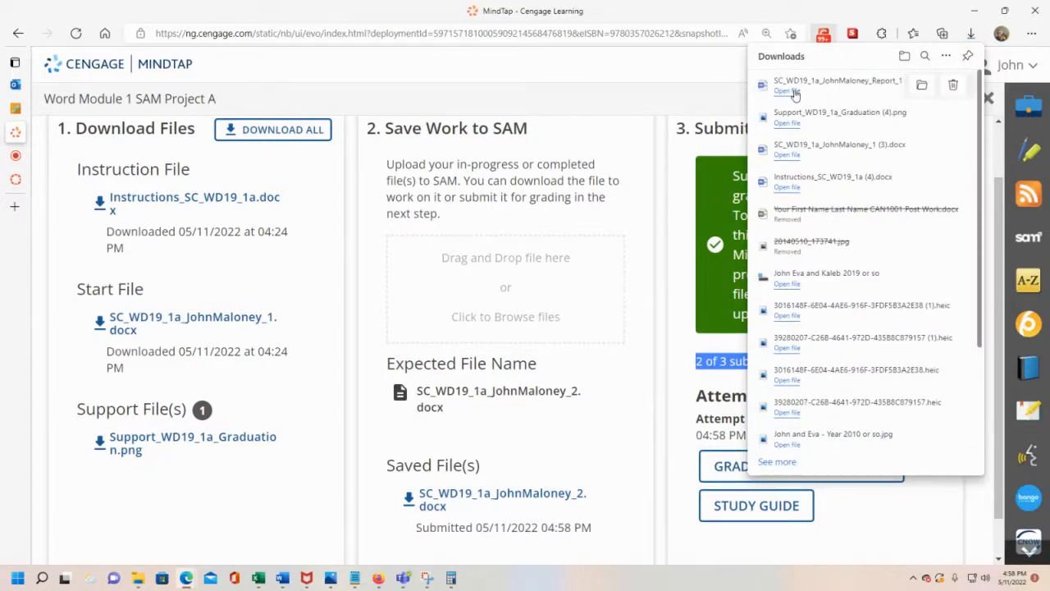
left_click(789, 91)
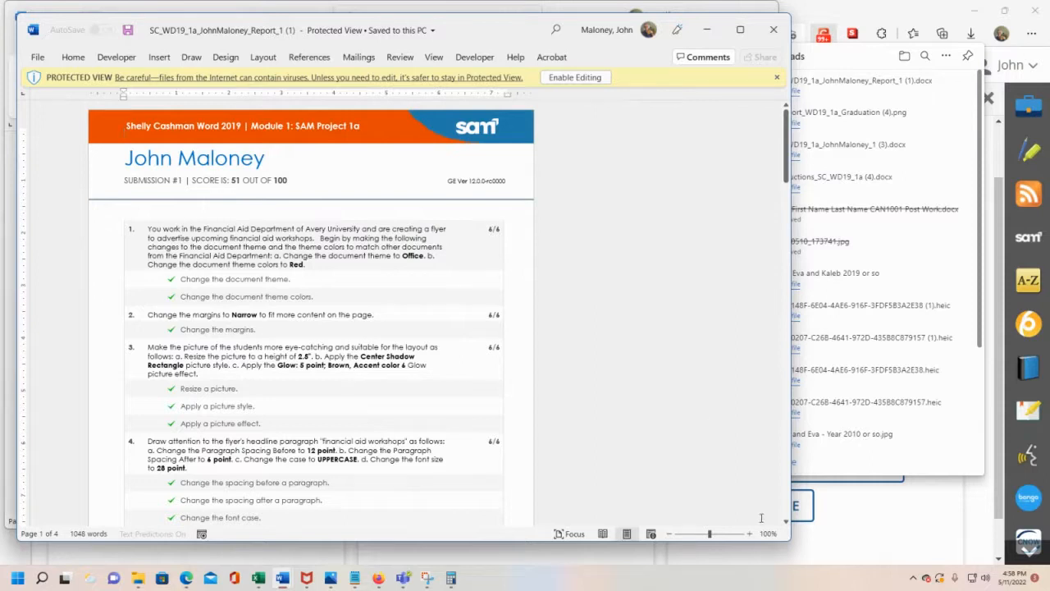
Read the graded summary report from project step 1 through step 15, checking the points and feedback for each task
left_click_drag(710, 535, 715, 534)
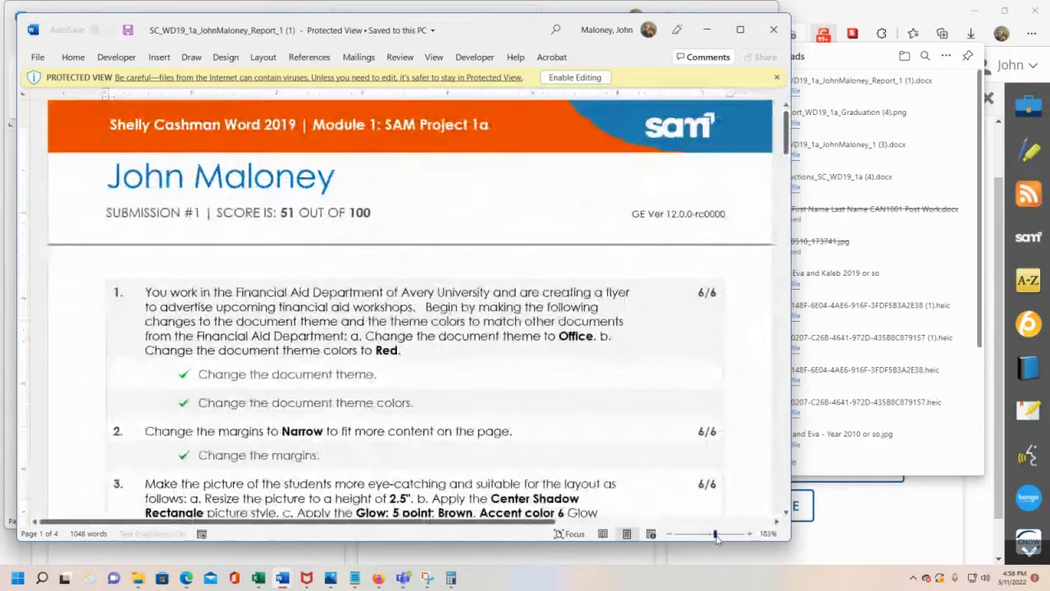
scroll(654, 419, "down", 1)
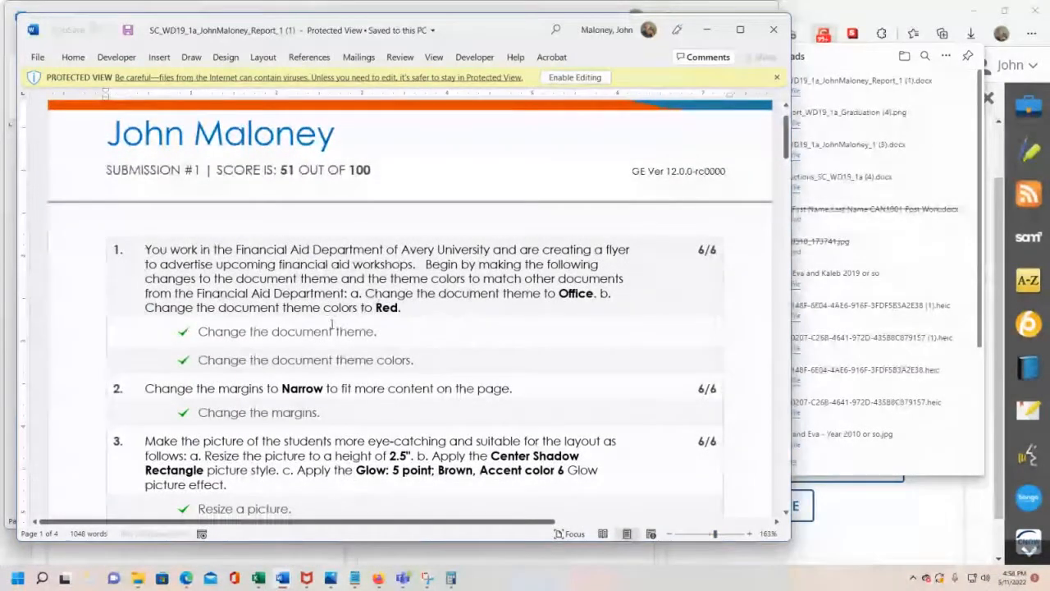
scroll(332, 326, "down", 2)
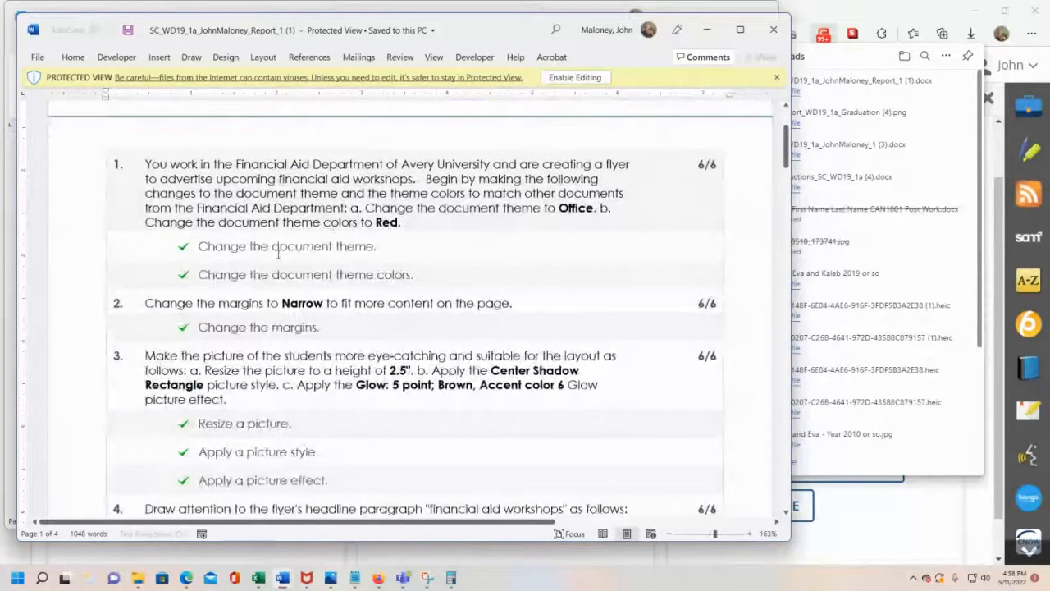
scroll(278, 253, "down", 1)
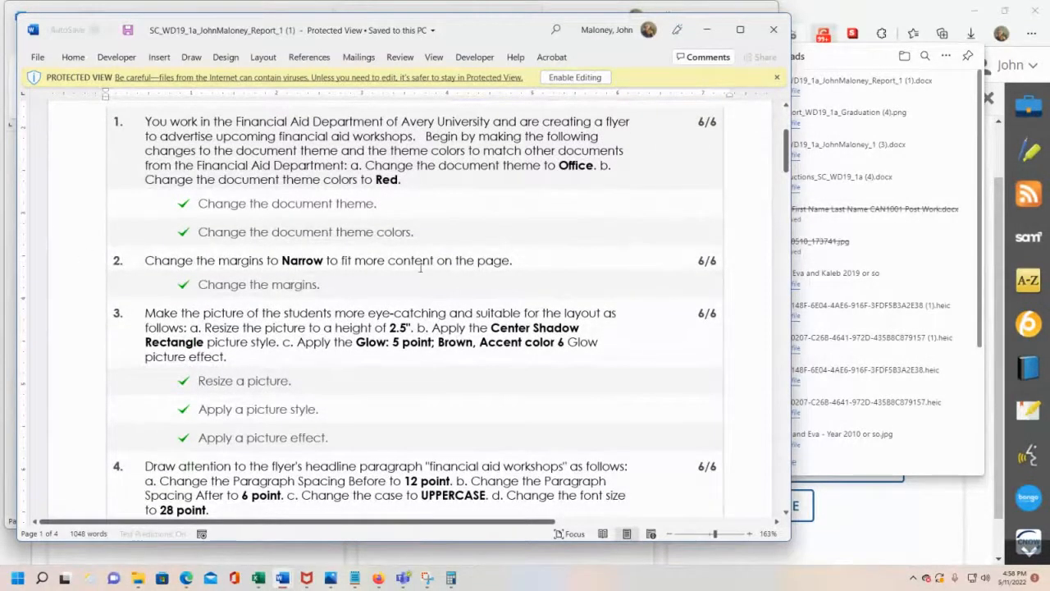
scroll(331, 292, "down", 2)
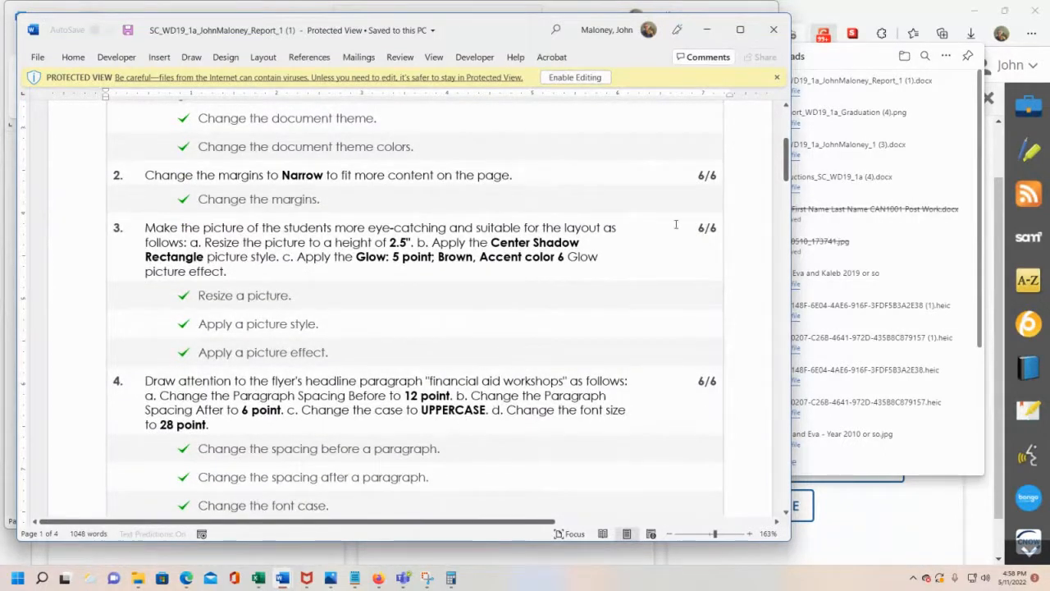
scroll(703, 227, "down", 3)
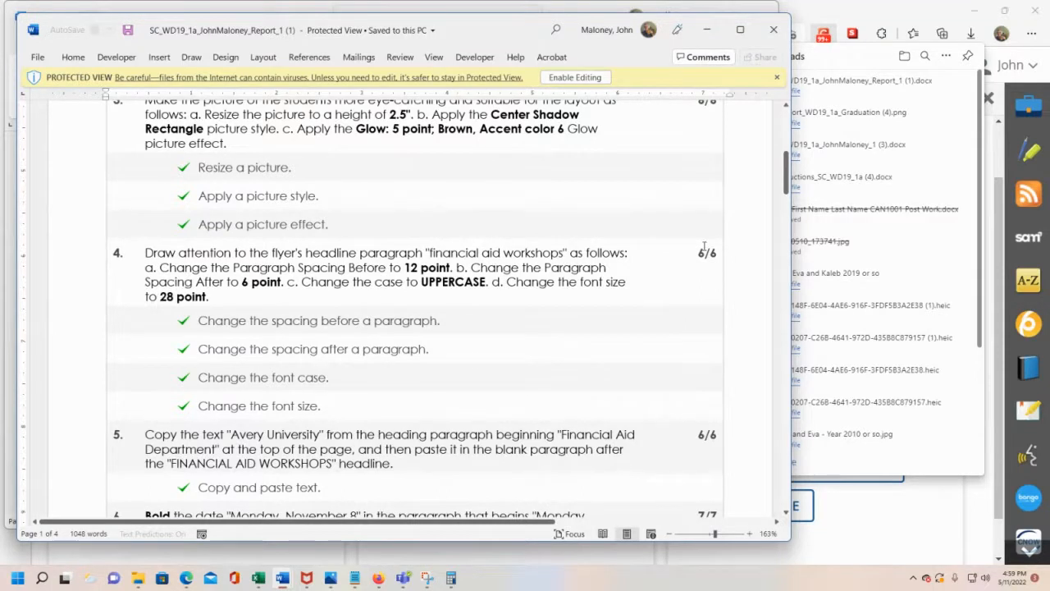
scroll(674, 261, "down", 4)
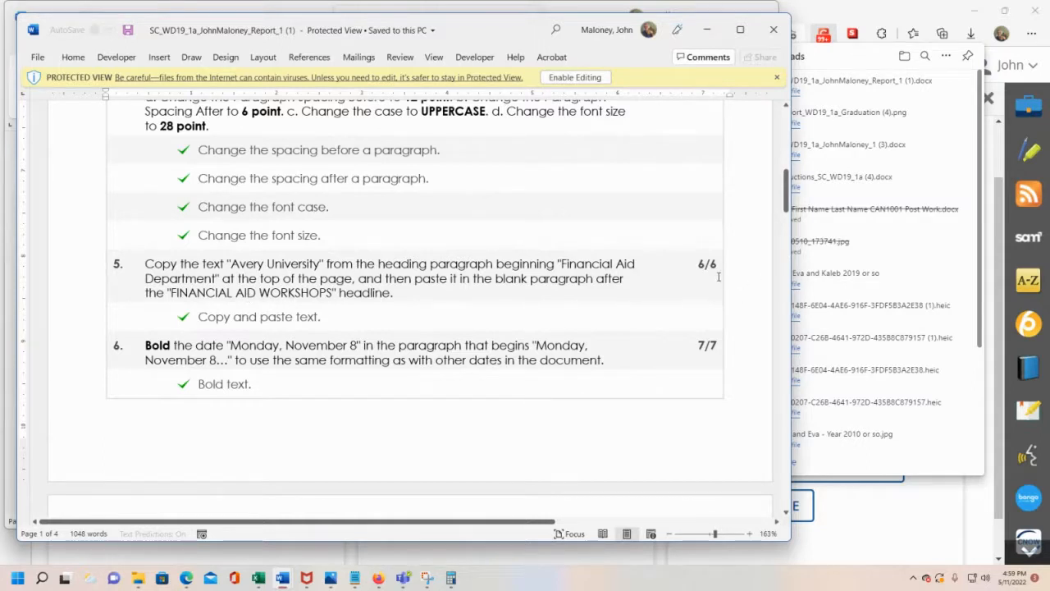
scroll(697, 360, "down", 6)
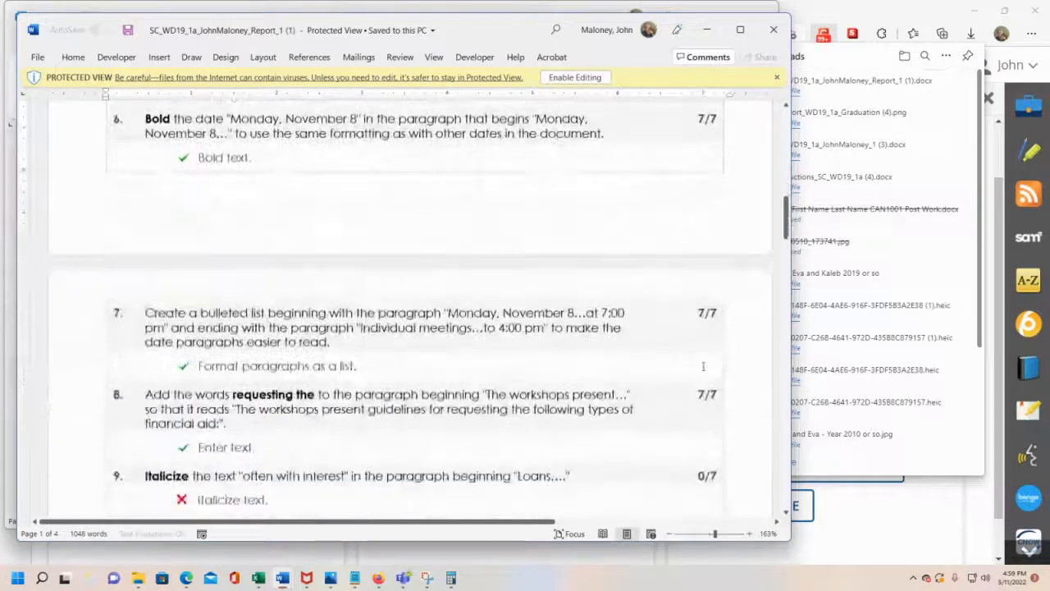
scroll(703, 369, "down", 5)
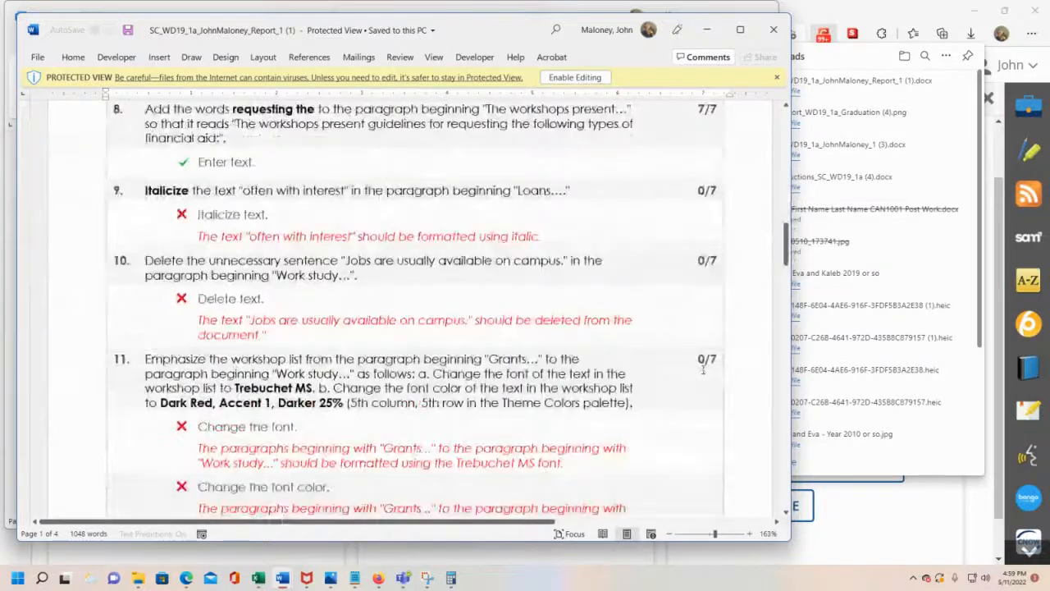
scroll(703, 370, "down", 5)
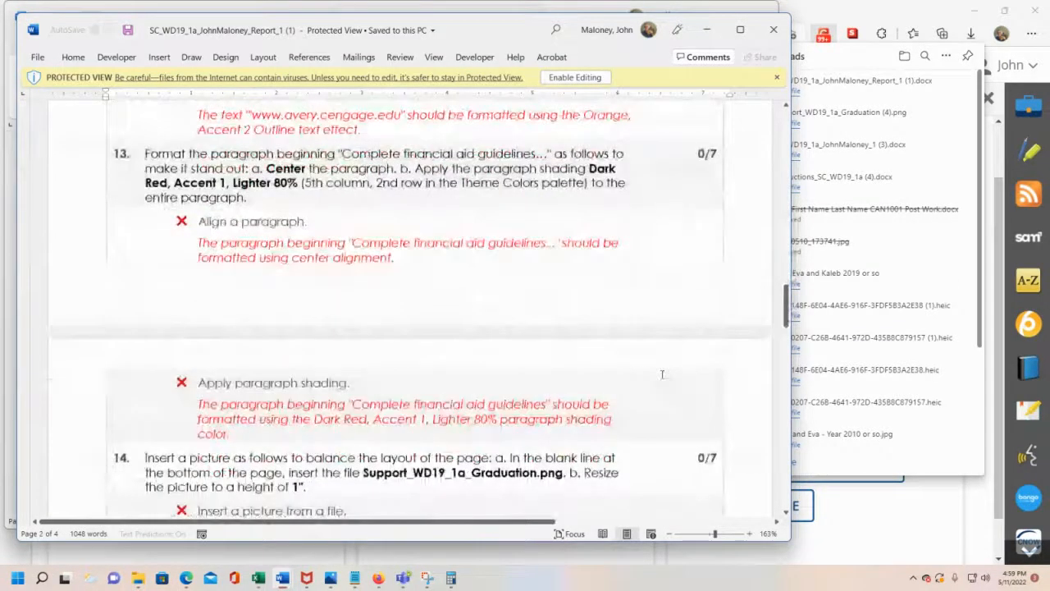
scroll(652, 375, "down", 1)
scroll(641, 376, "down", 6)
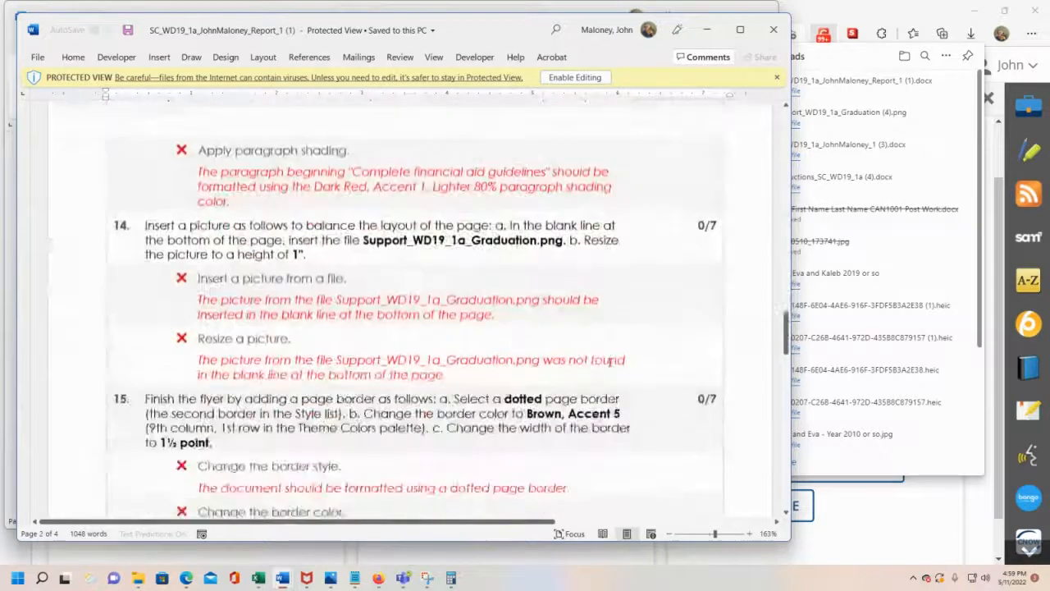
scroll(728, 359, "down", 5)
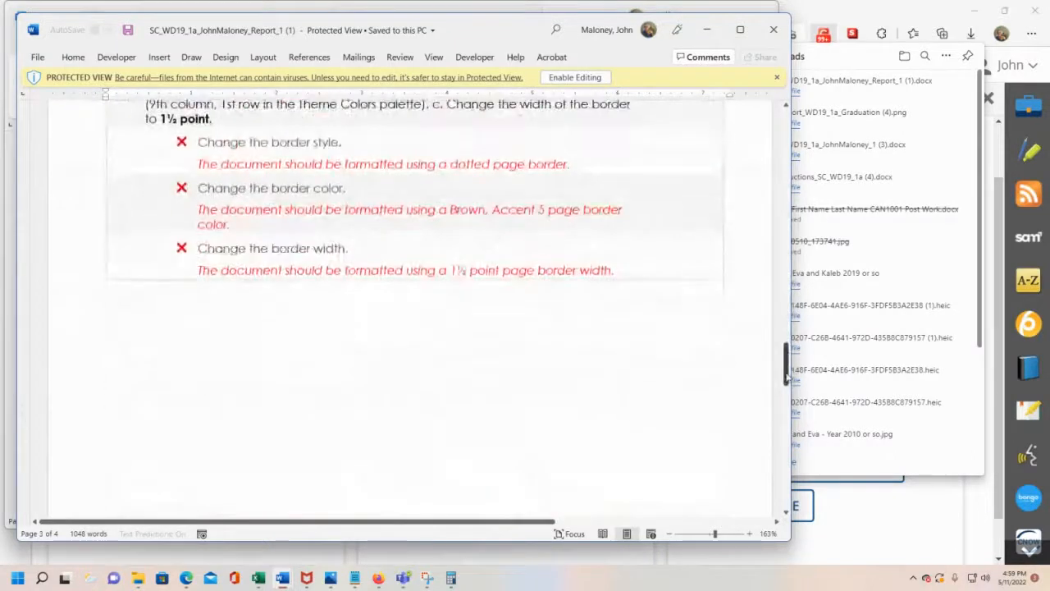
Review the report's feedback again for project steps 4 through 14, including the missed tasks from step 9 on, and close the report
left_click_drag(786, 375, 783, 199)
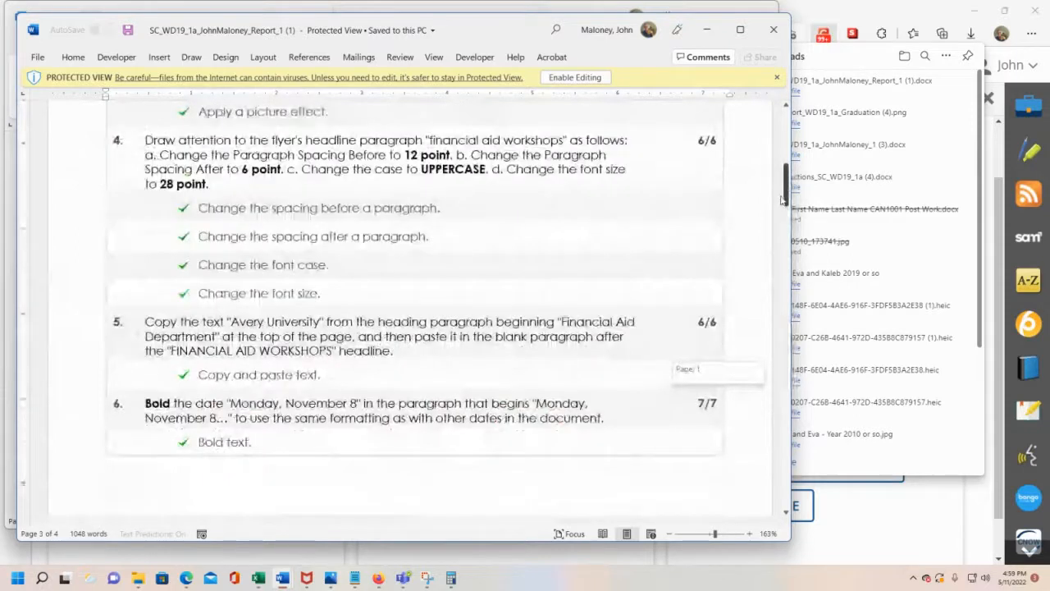
scroll(653, 242, "down", 3)
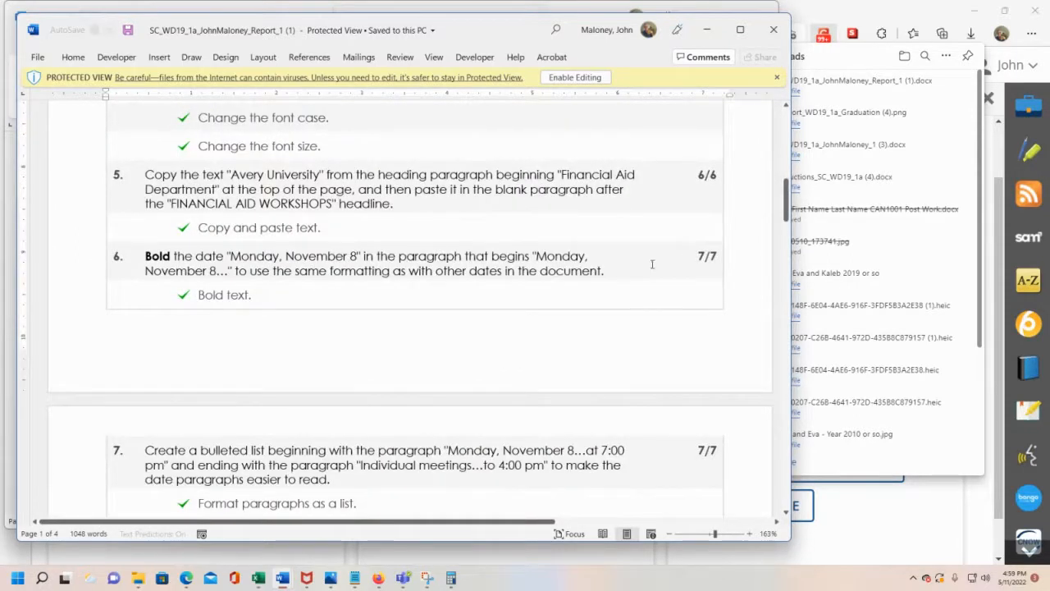
scroll(659, 260, "down", 3)
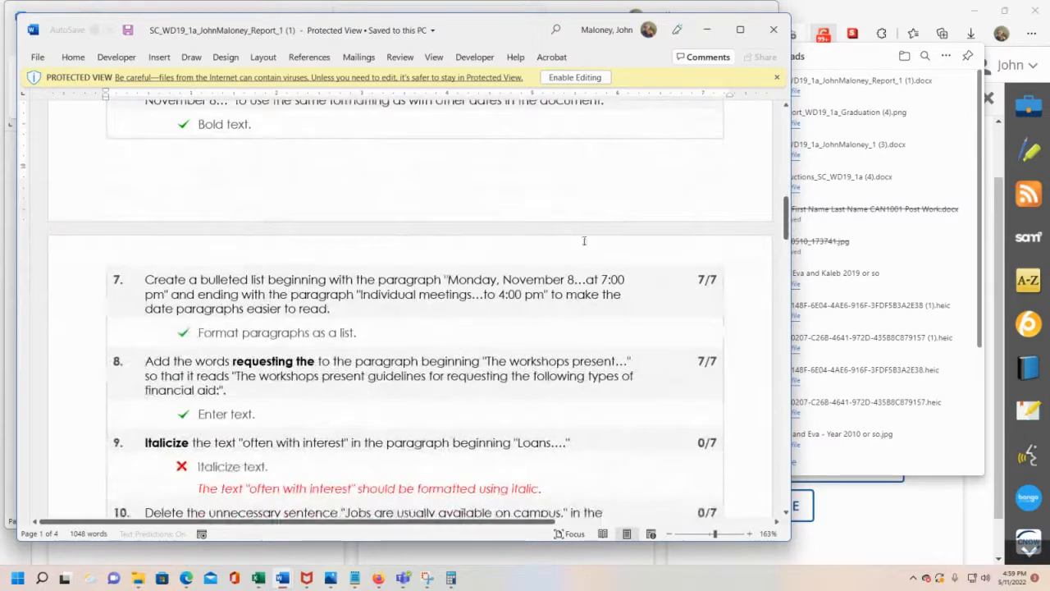
scroll(611, 295, "down", 2)
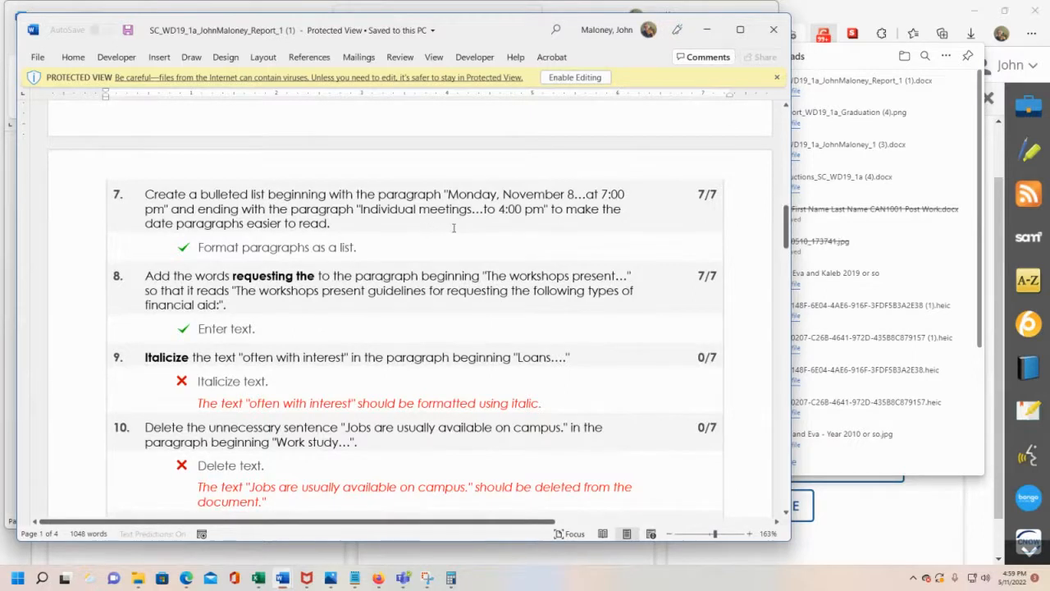
scroll(429, 233, "down", 1)
scroll(424, 237, "down", 1)
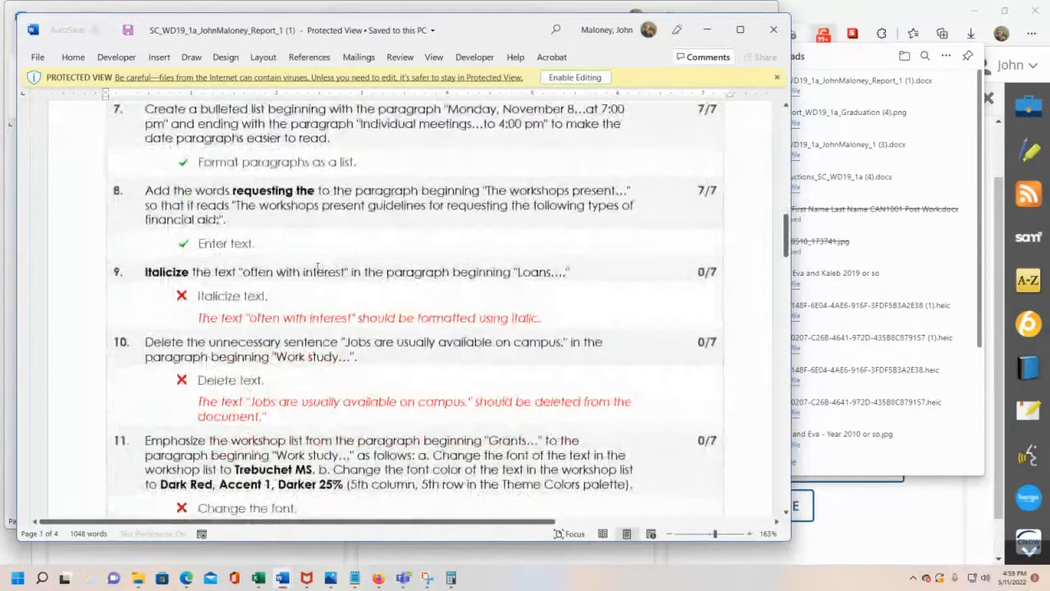
scroll(243, 263, "down", 2)
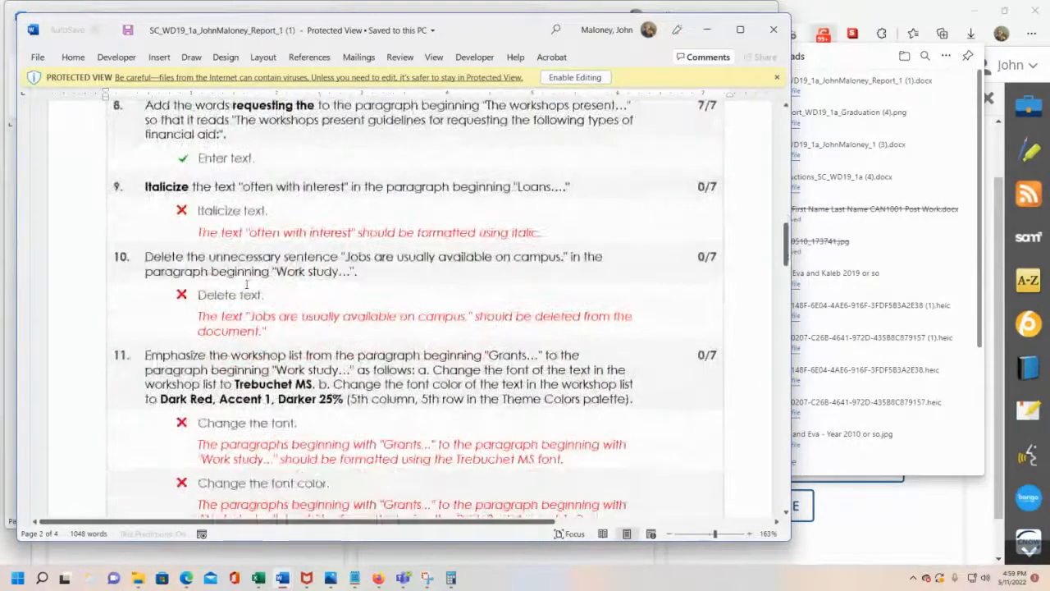
scroll(246, 284, "down", 6)
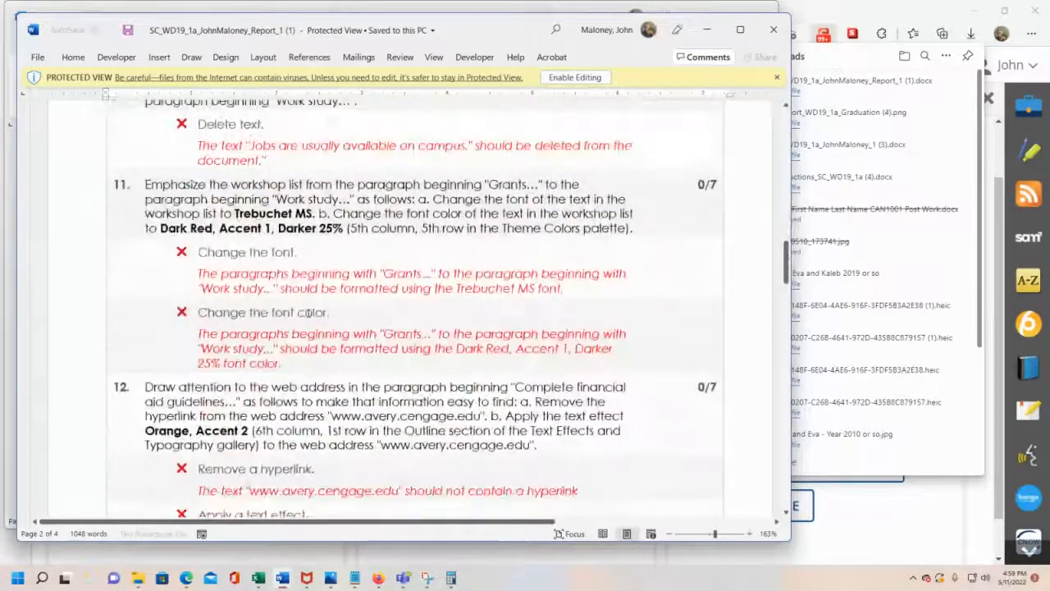
scroll(309, 318, "down", 4)
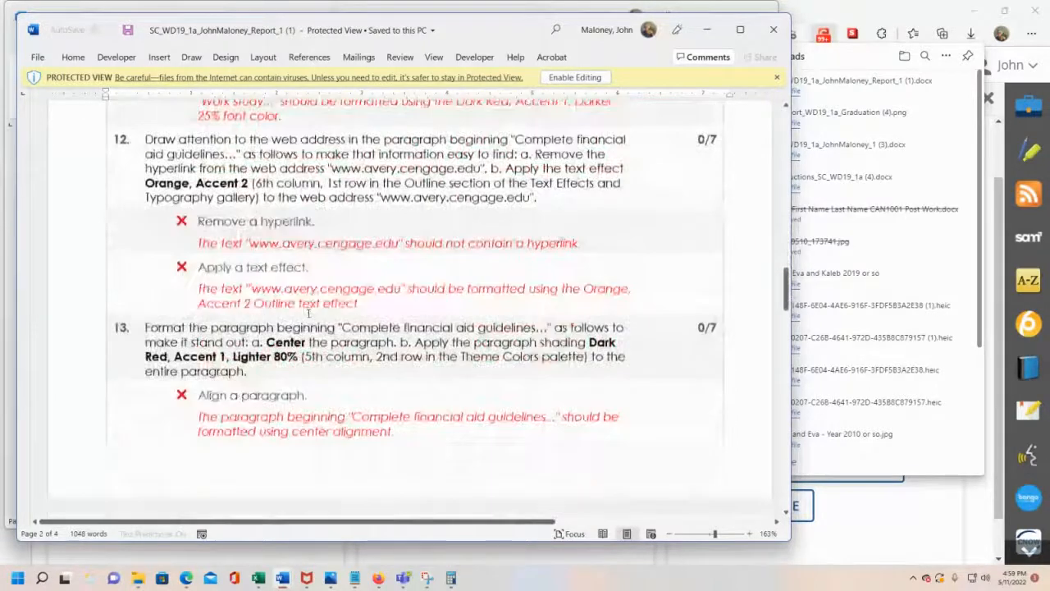
scroll(309, 313, "down", 6)
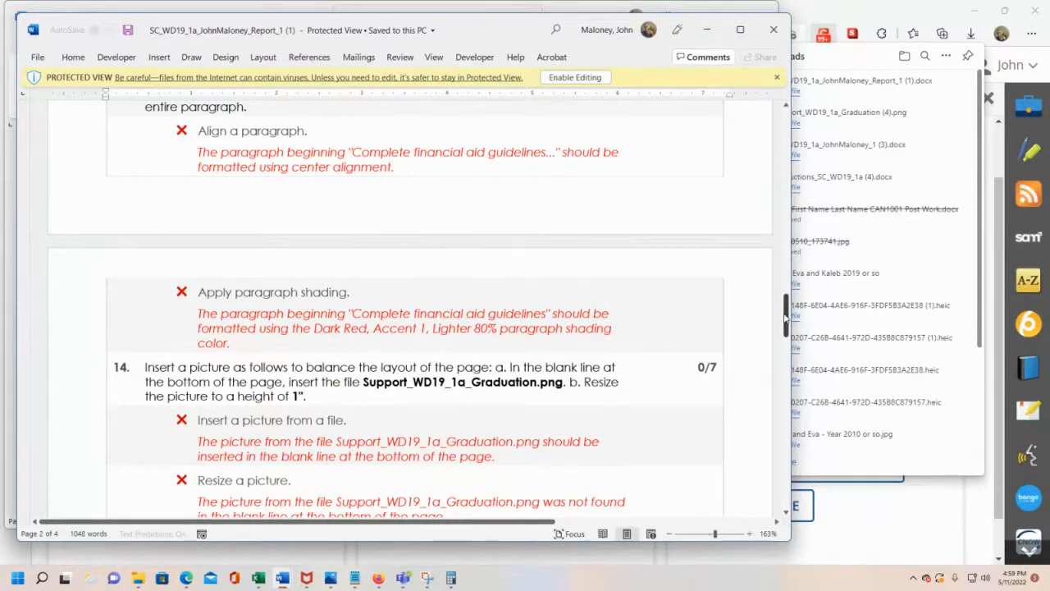
left_click_drag(785, 316, 818, 220)
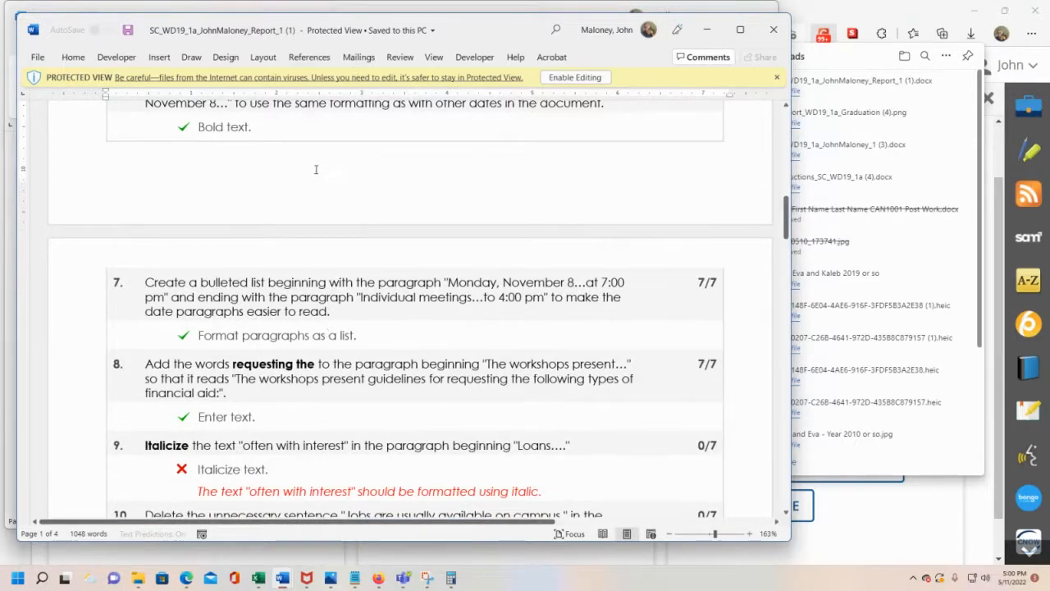
left_click(776, 30)
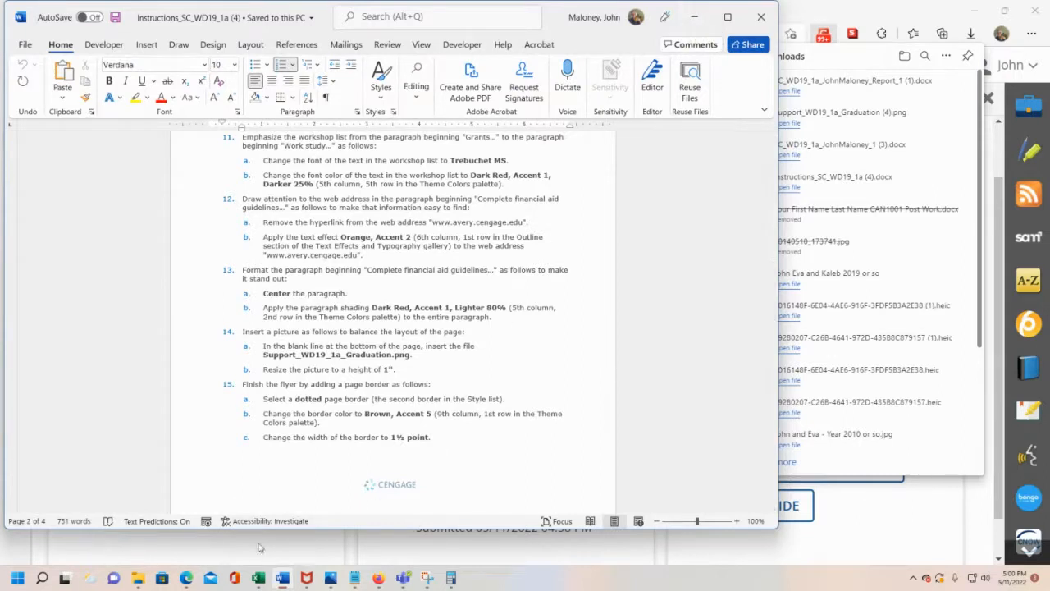
Find the graded report ending in "Report_1 (1)" in the Downloads folder and reopen it
left_click(138, 576)
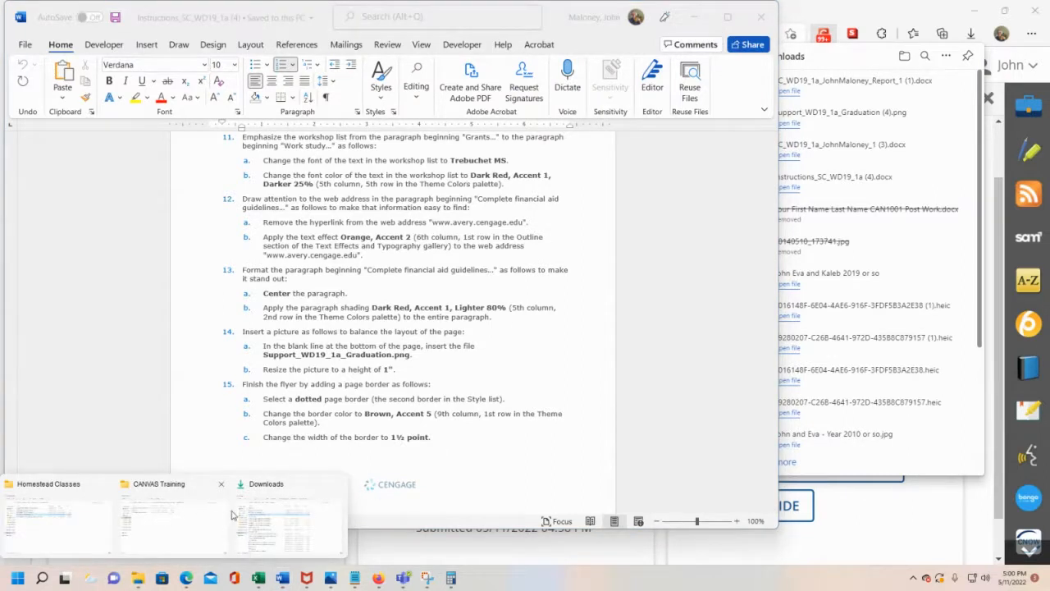
left_click(175, 519)
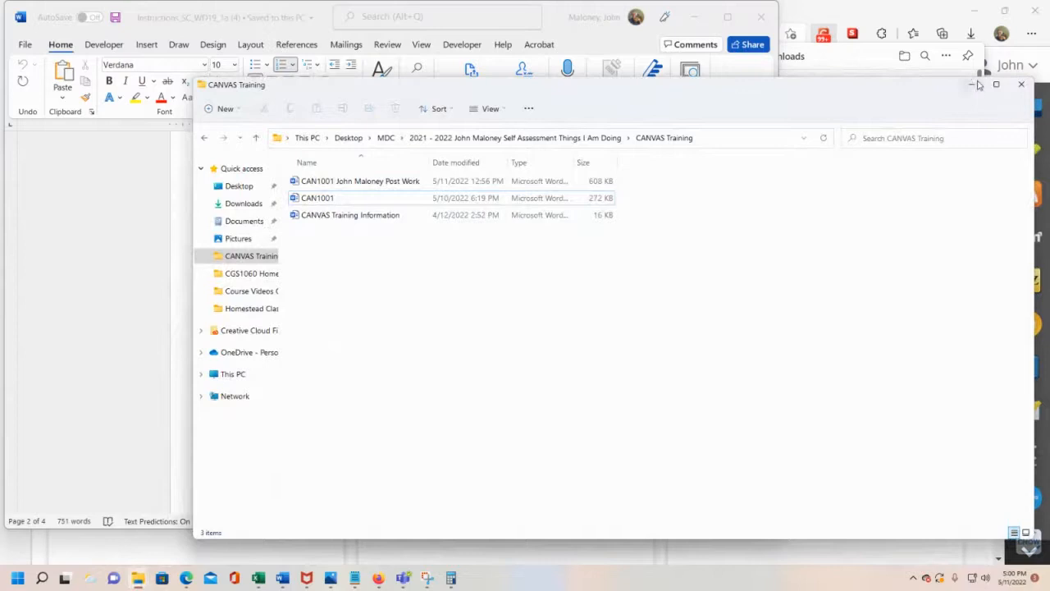
left_click(971, 84)
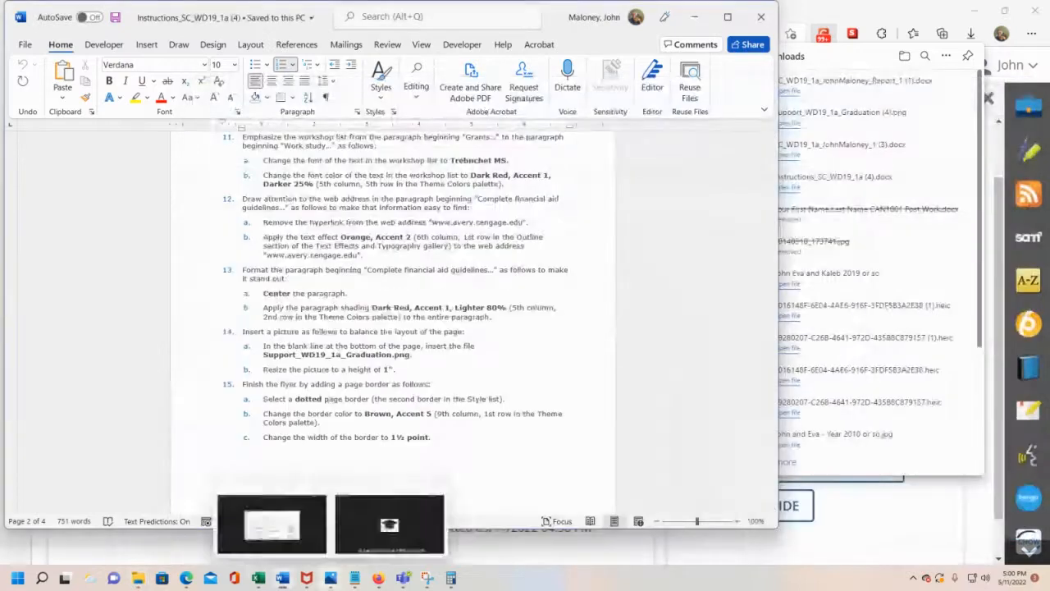
left_click(138, 577)
left_click(277, 520)
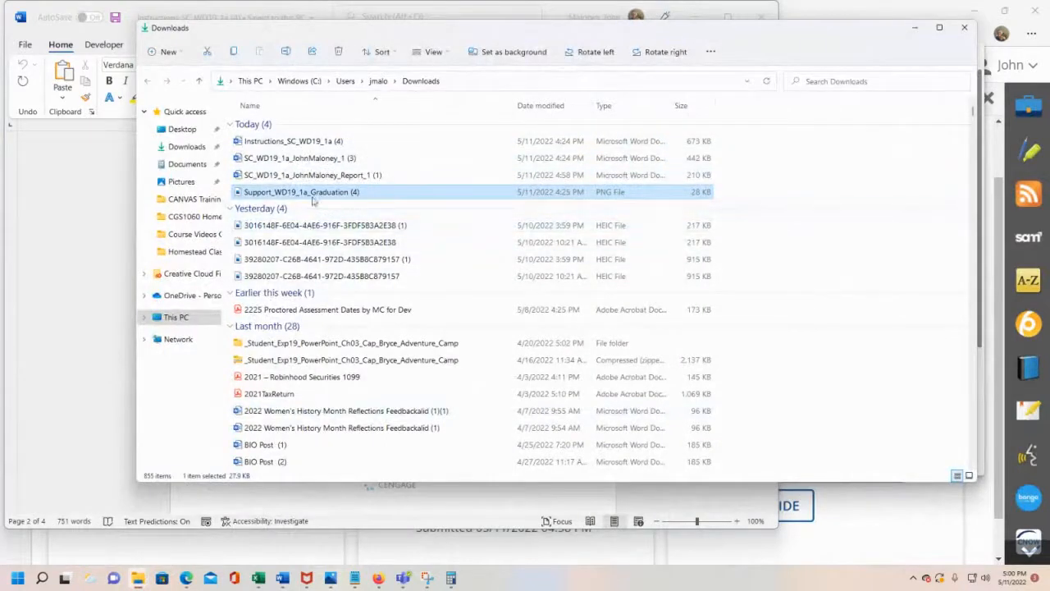
double_click(314, 175)
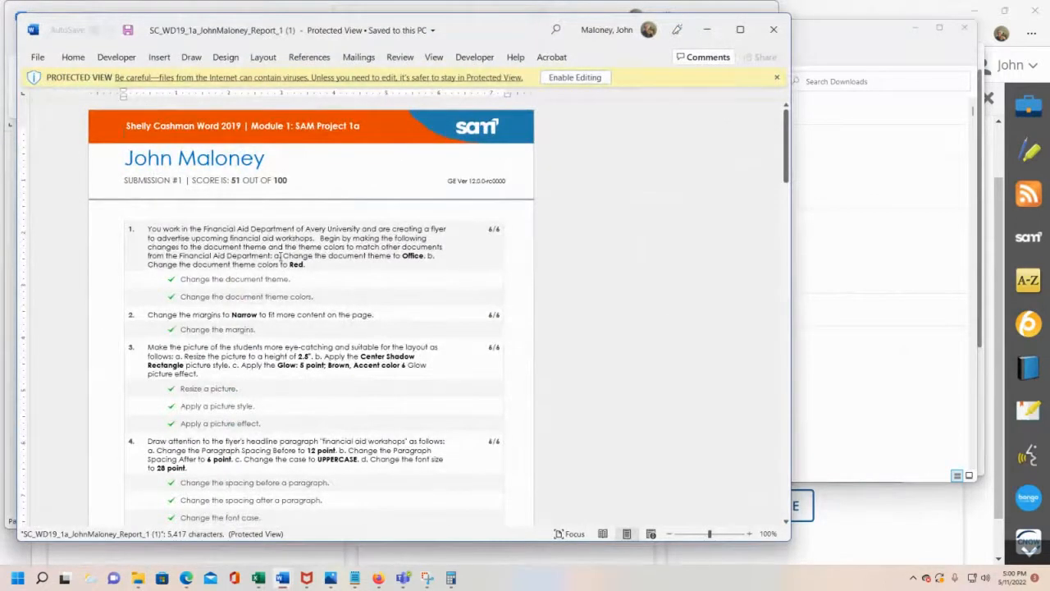
Examine the reopened report to find where the missed tasks begin, around project steps 7 to 12
scroll(475, 283, "down", 2)
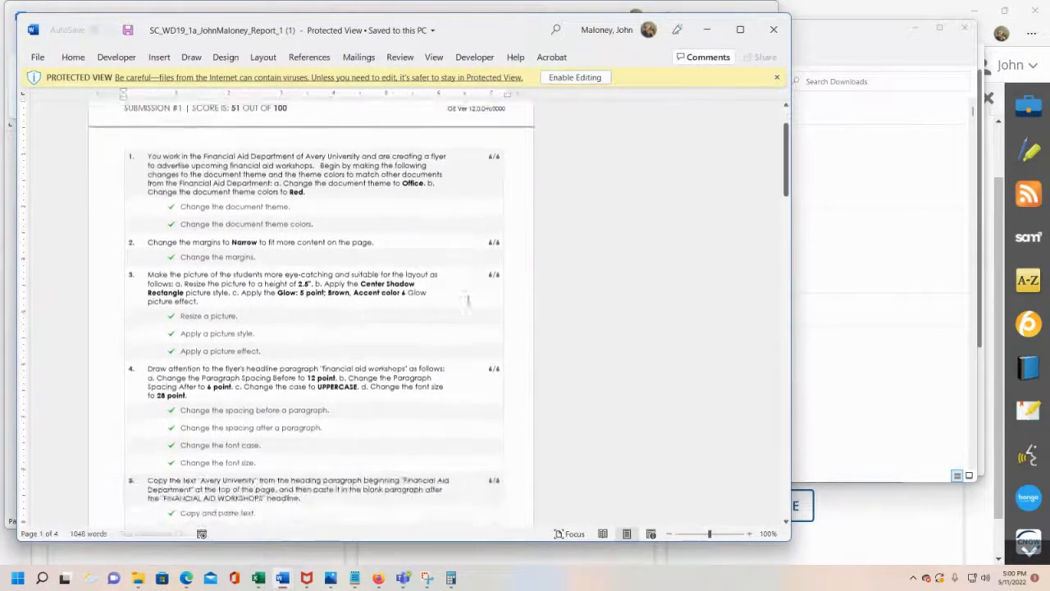
scroll(261, 302, "down", 8)
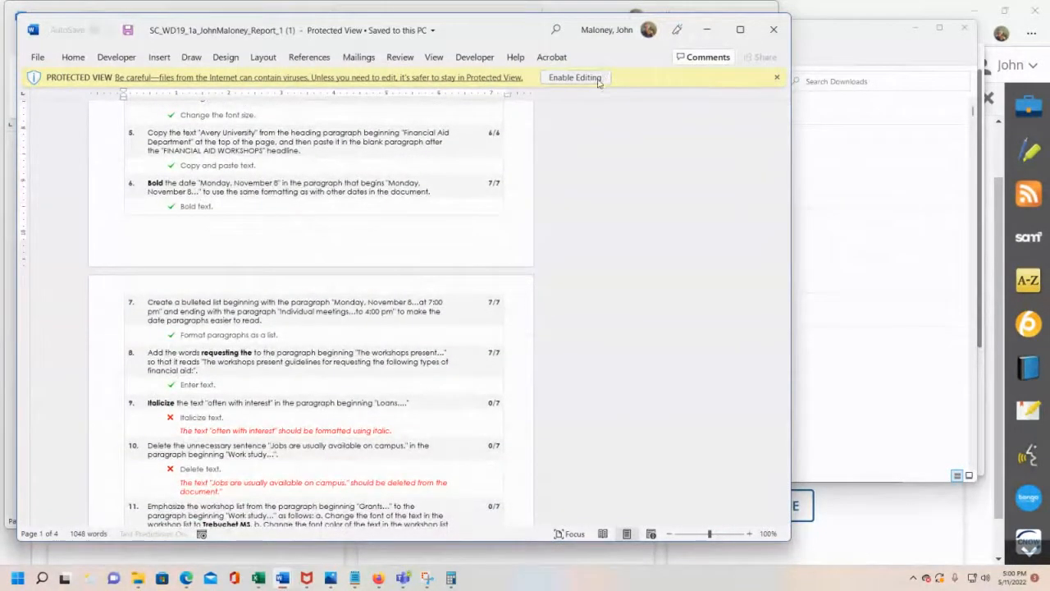
scroll(786, 232, "down", 1)
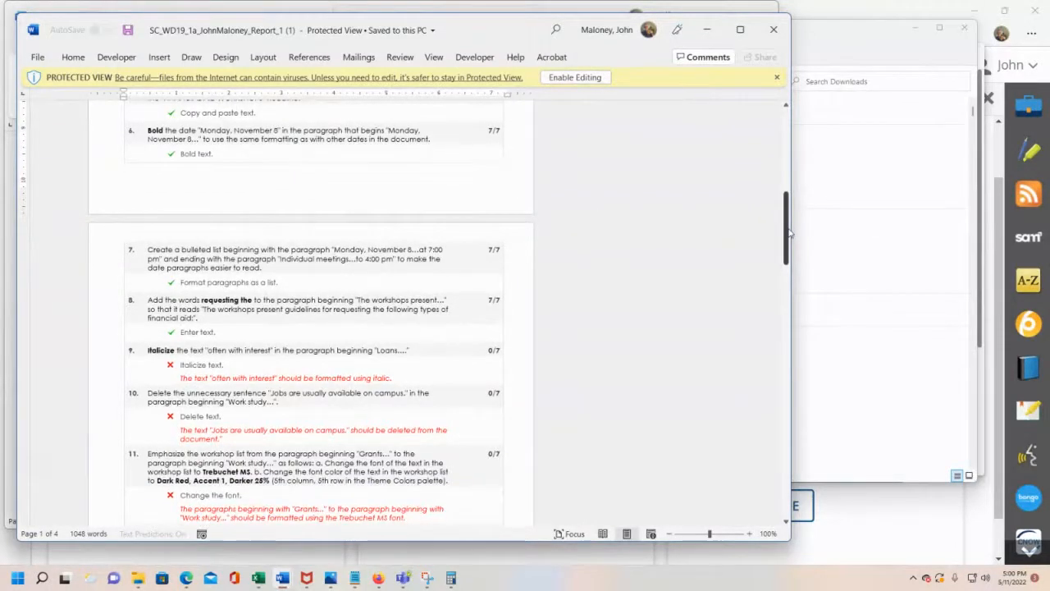
left_click_drag(788, 233, 748, 250)
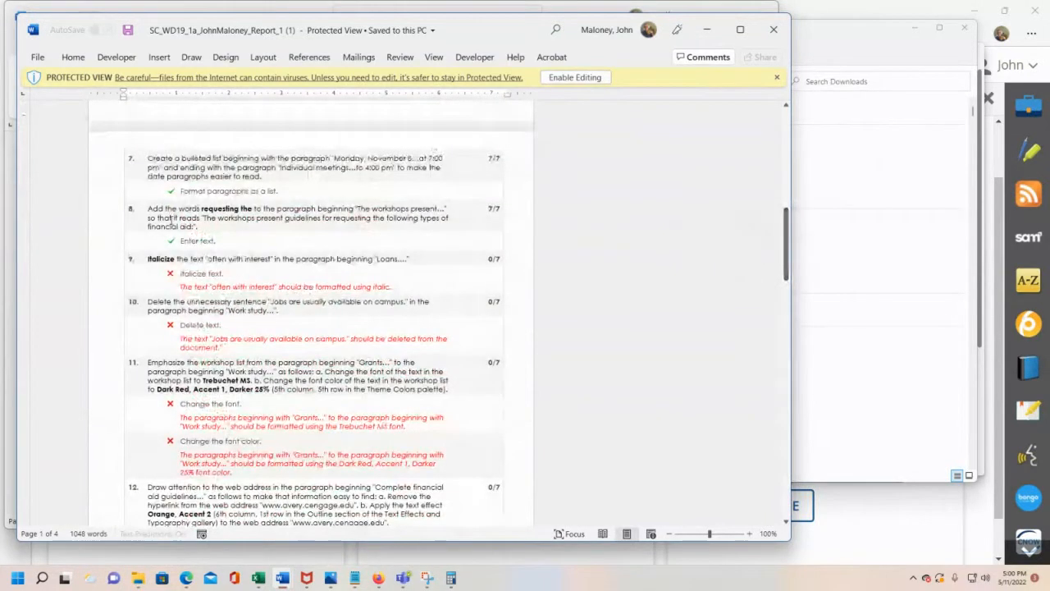
Minimize the graded report and instructions, and open the SC_WD19_1a flyer document ending in "_2" from the Homestead Classes folder
left_click(708, 30)
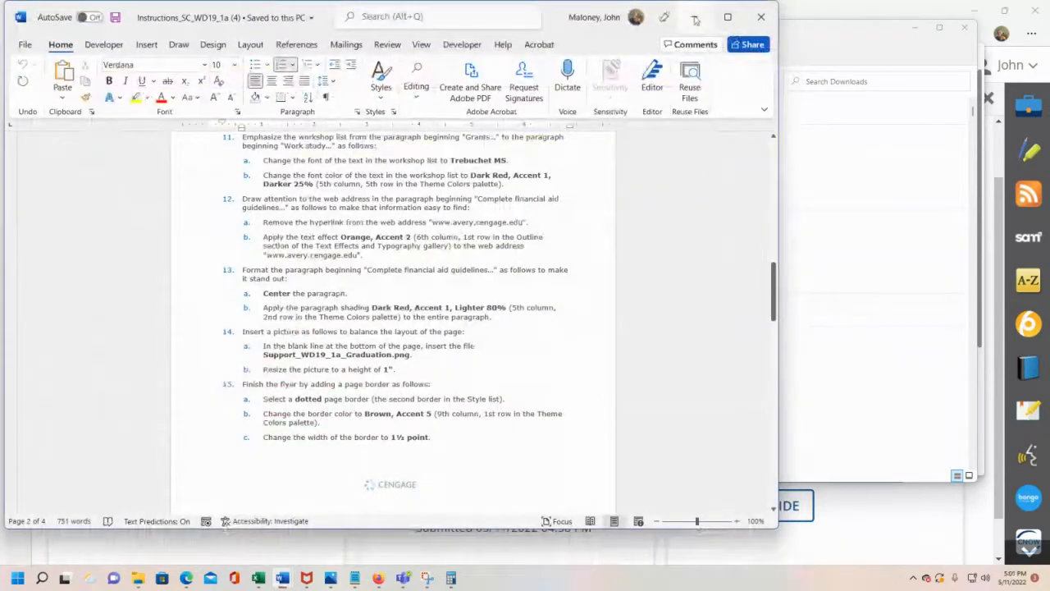
left_click(694, 17)
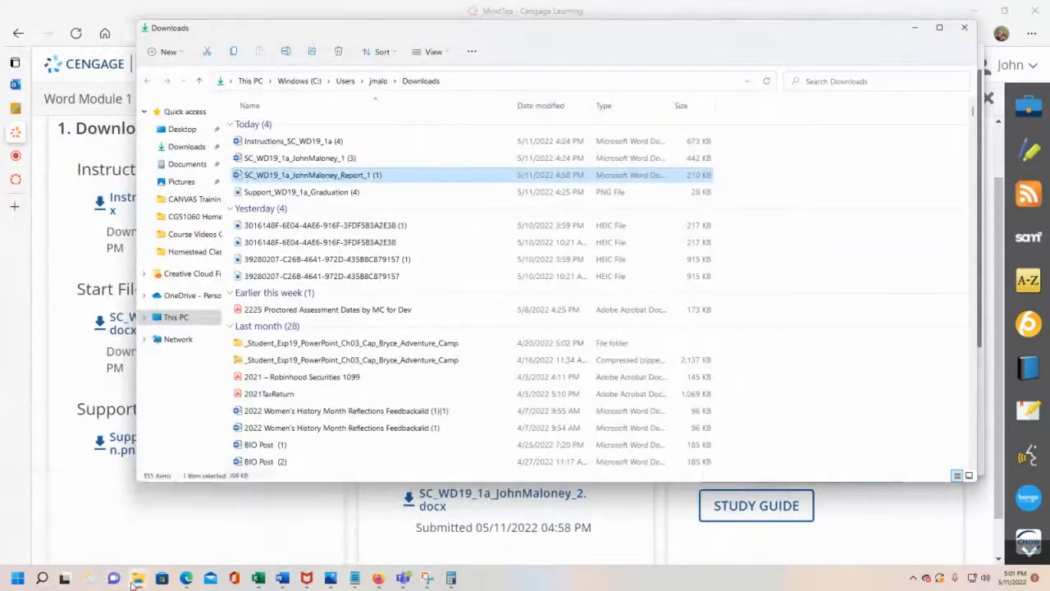
mouse_move(139, 579)
left_click(34, 525)
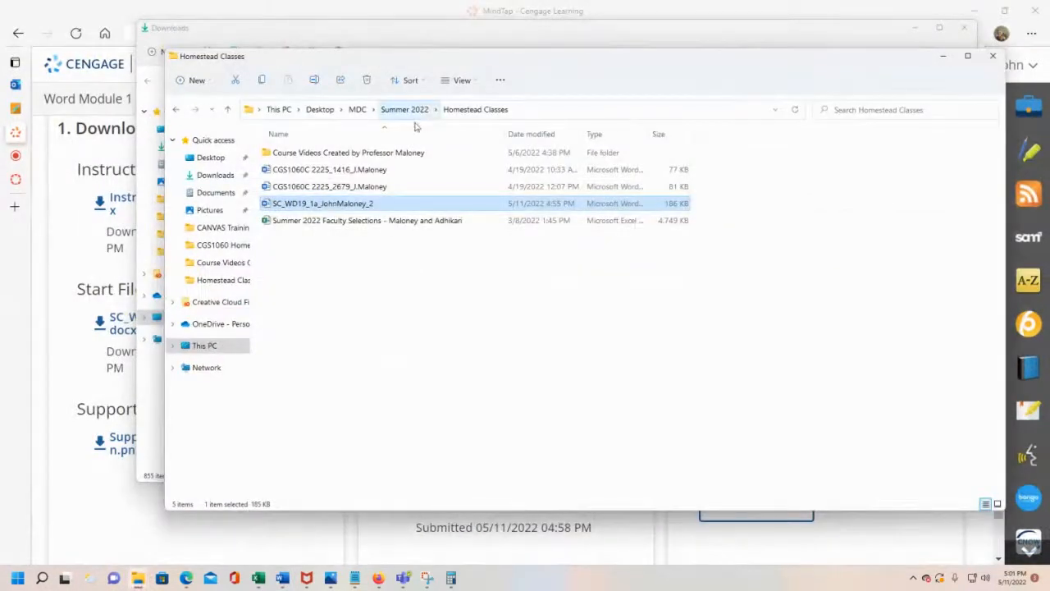
double_click(351, 205)
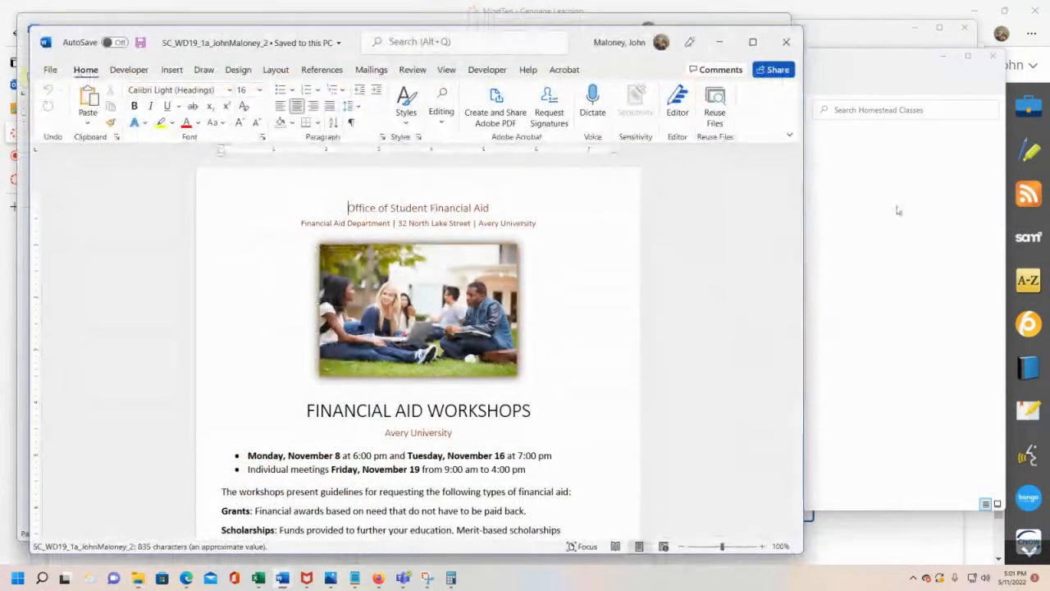
Review the flyer from its heading to the web address line, and check it against the graded report's feedback for project steps 4 to 12
scroll(815, 276, "down", 2)
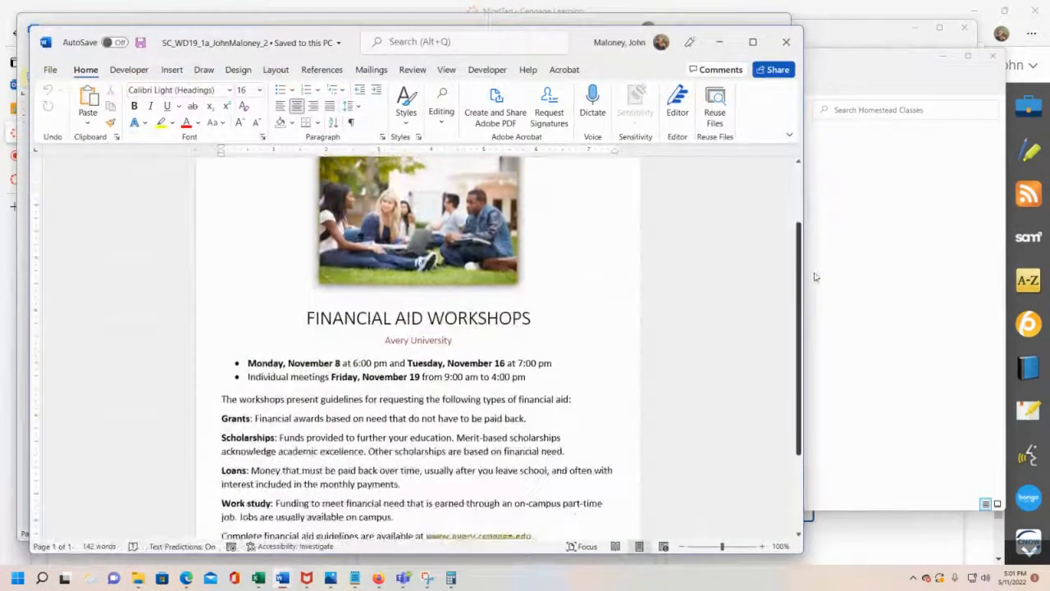
scroll(387, 422, "up", 2)
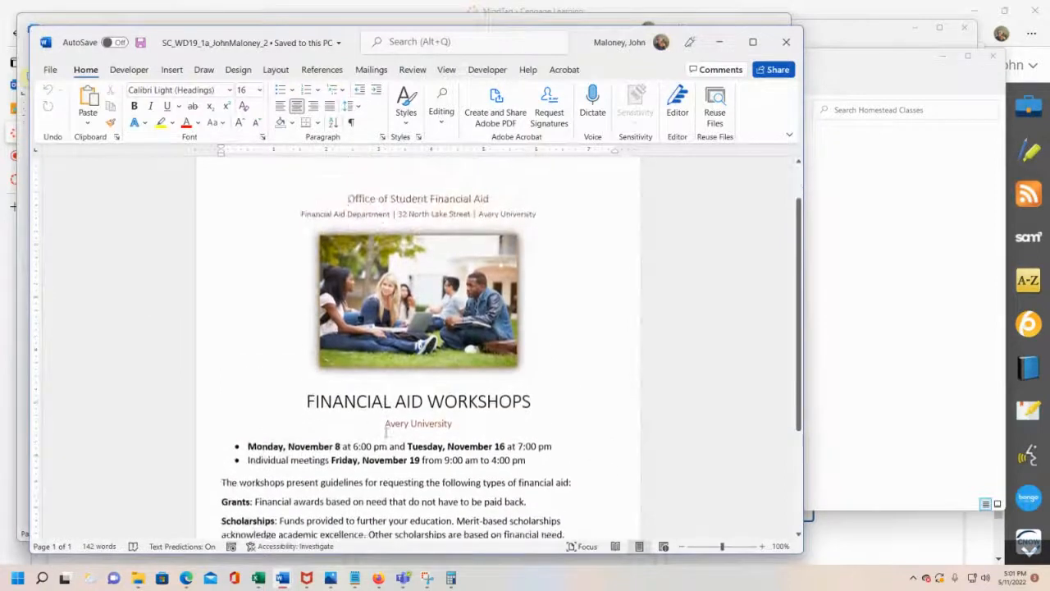
scroll(387, 426, "down", 4)
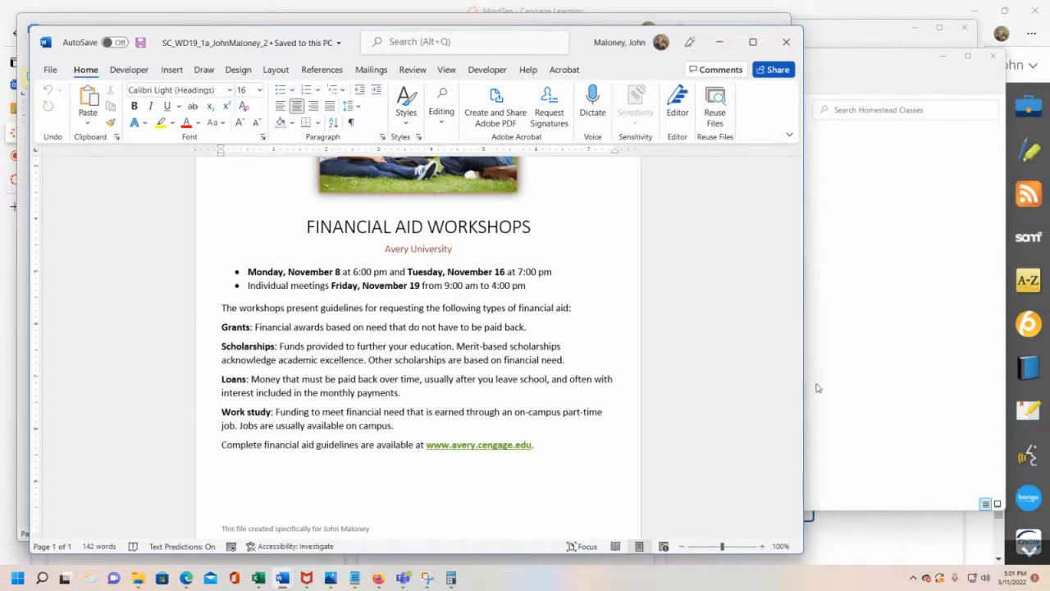
scroll(800, 405, "up", 4)
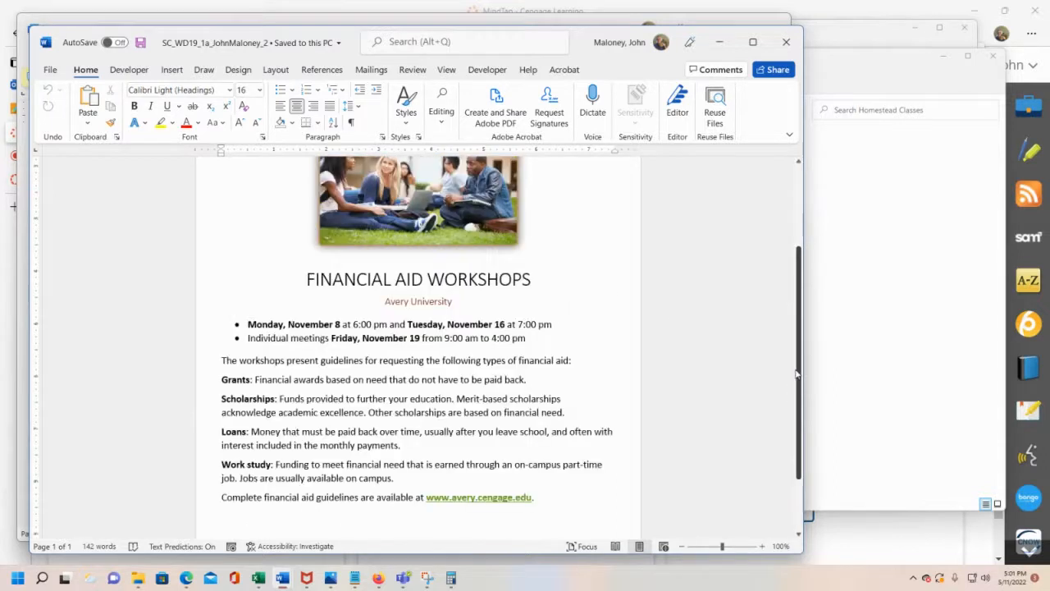
left_click(719, 42)
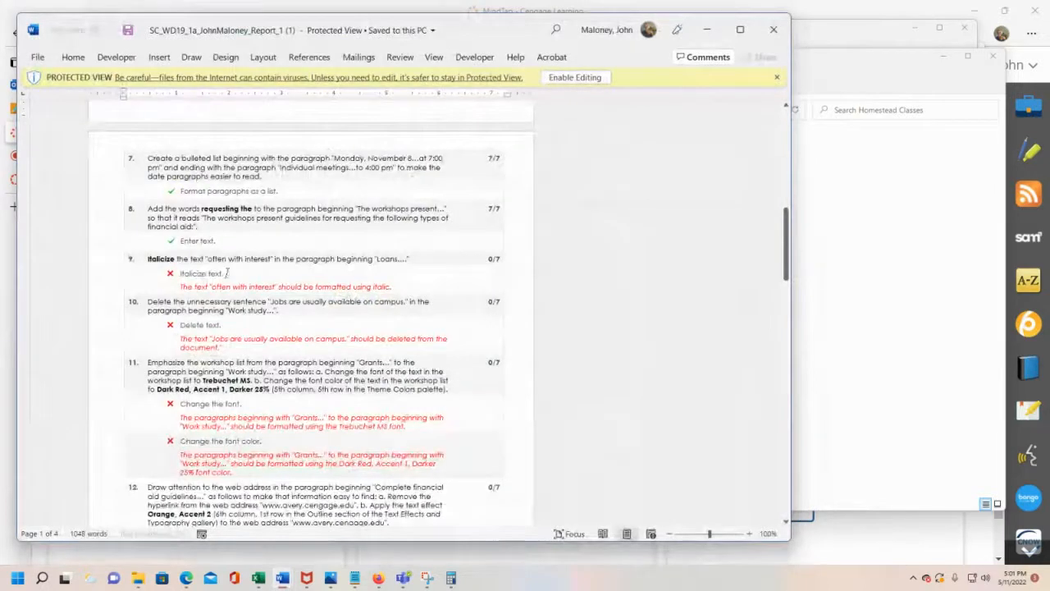
scroll(257, 307, "up", 6)
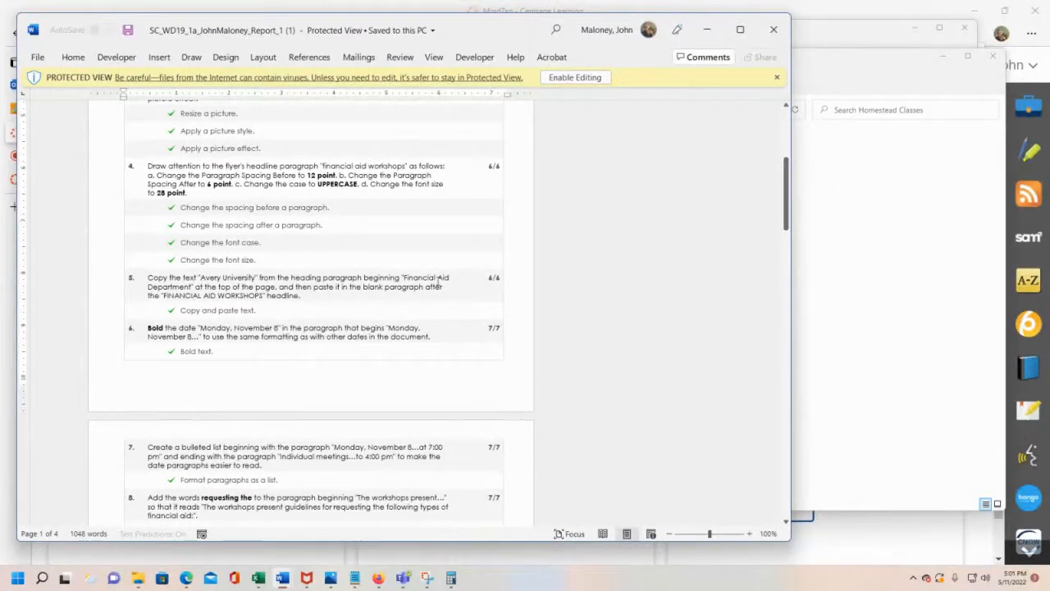
Minimize the graded report and both folder windows, and bring the flyer document ending in "_2" back to the front
left_click(706, 28)
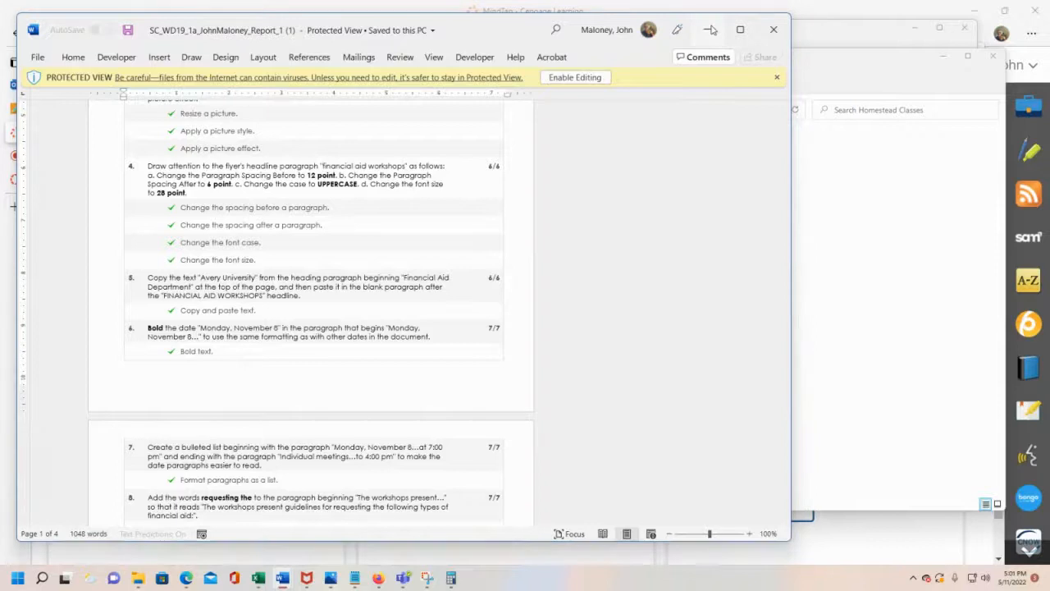
left_click(946, 56)
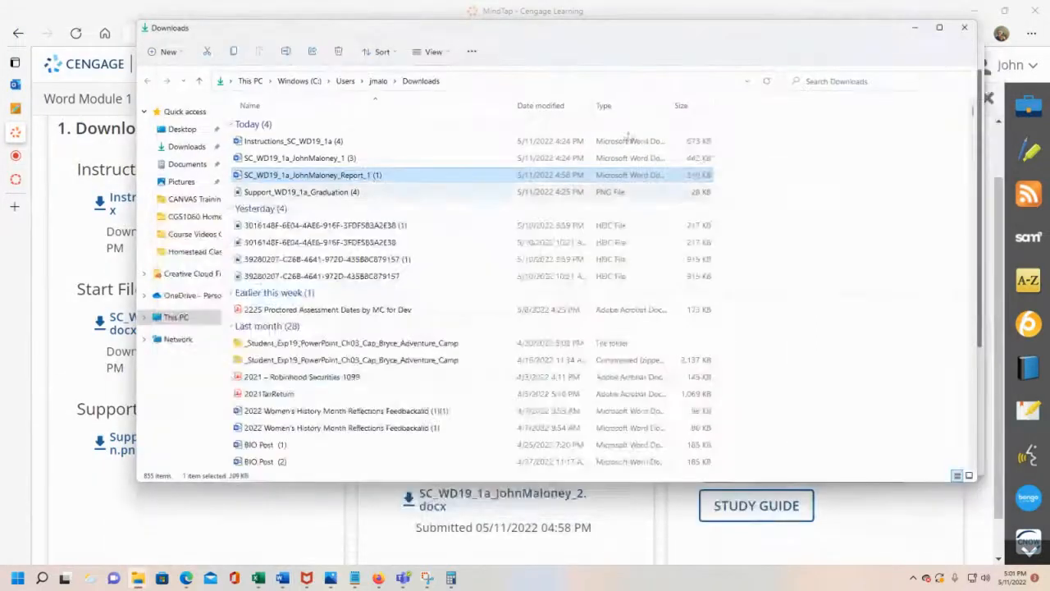
left_click(917, 31)
mouse_move(283, 579)
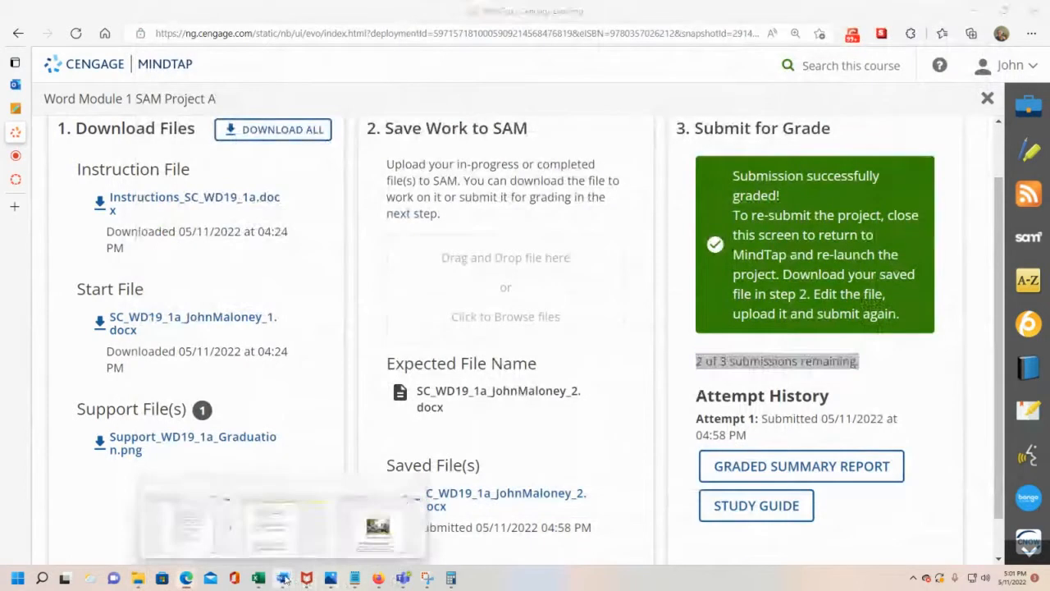
left_click(363, 537)
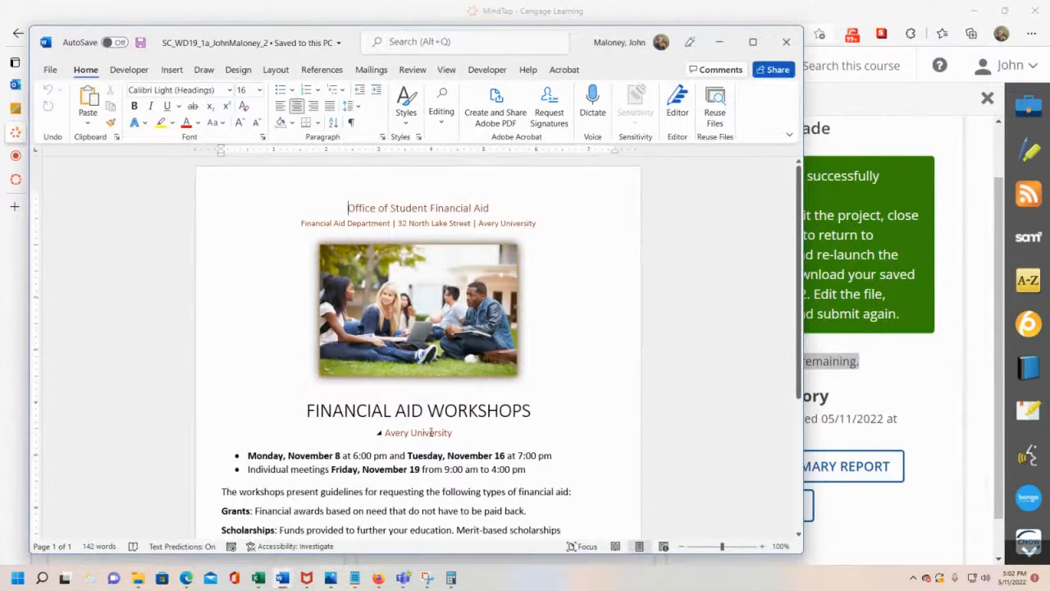
Try deleting the "Avery University" line below the FINANCIAL AID WORKSHOPS headline, and undo the deletion
left_click_drag(452, 432, 386, 433)
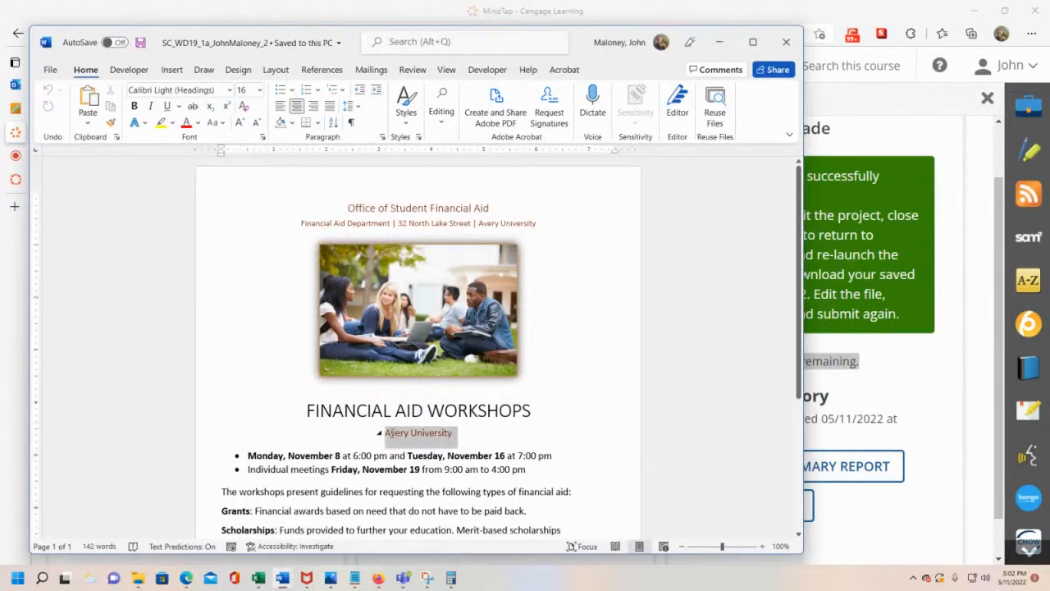
key("Delete")
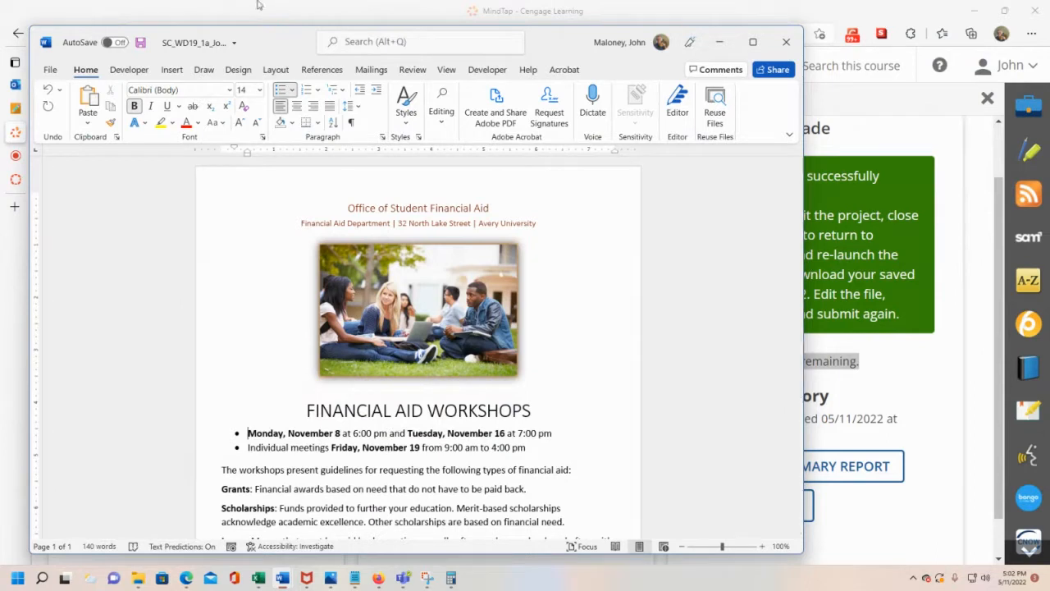
left_click(48, 88)
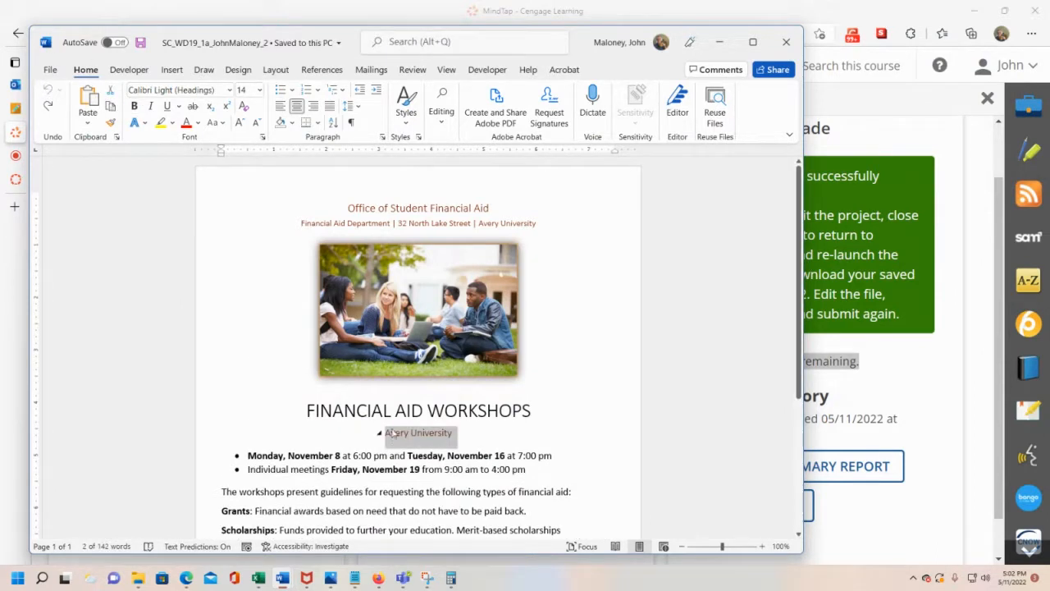